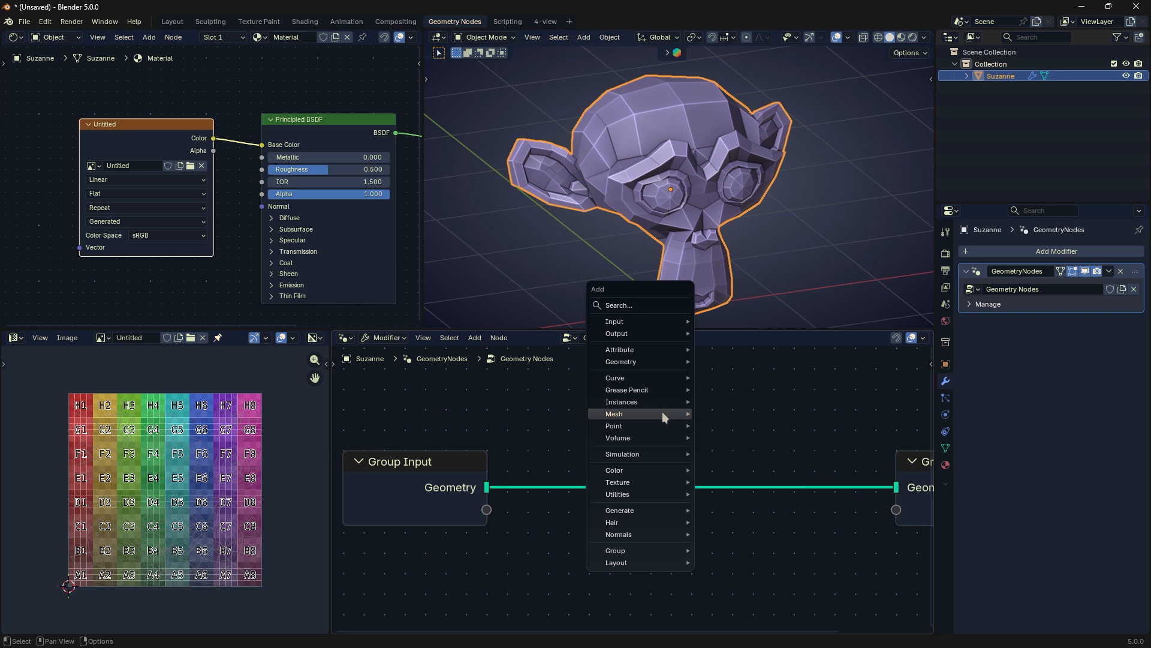
# Step: Add a Pack UV Islands node above the link between Group Input and Group Output
pyautogui.moveTo(717, 426)
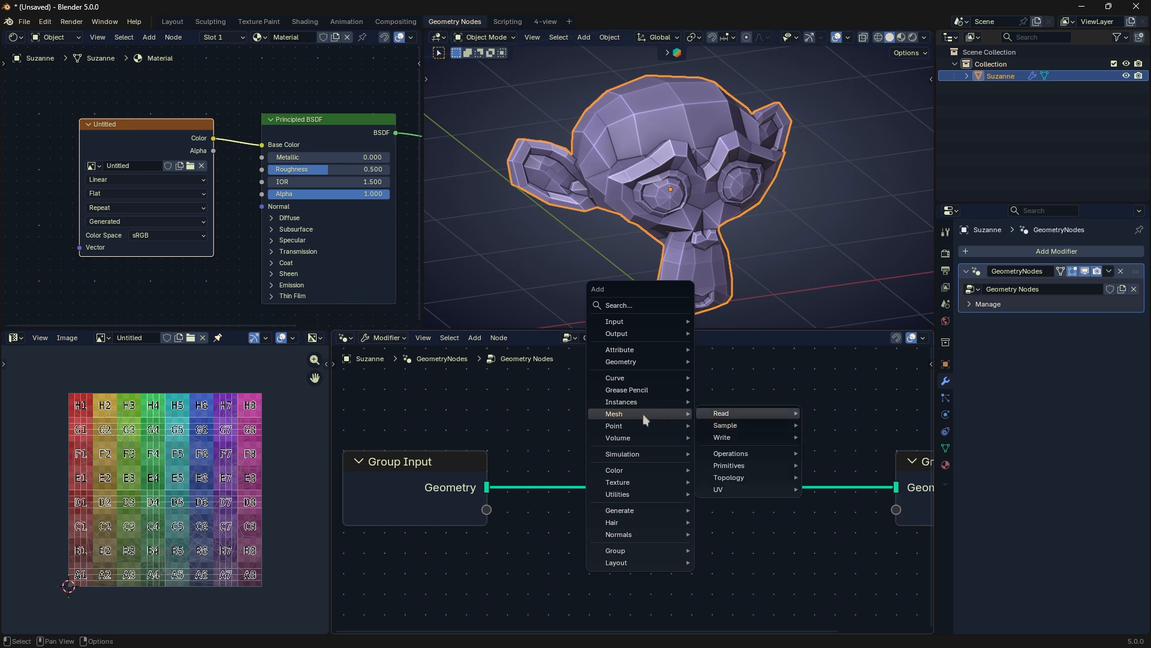
pyautogui.moveTo(726, 489)
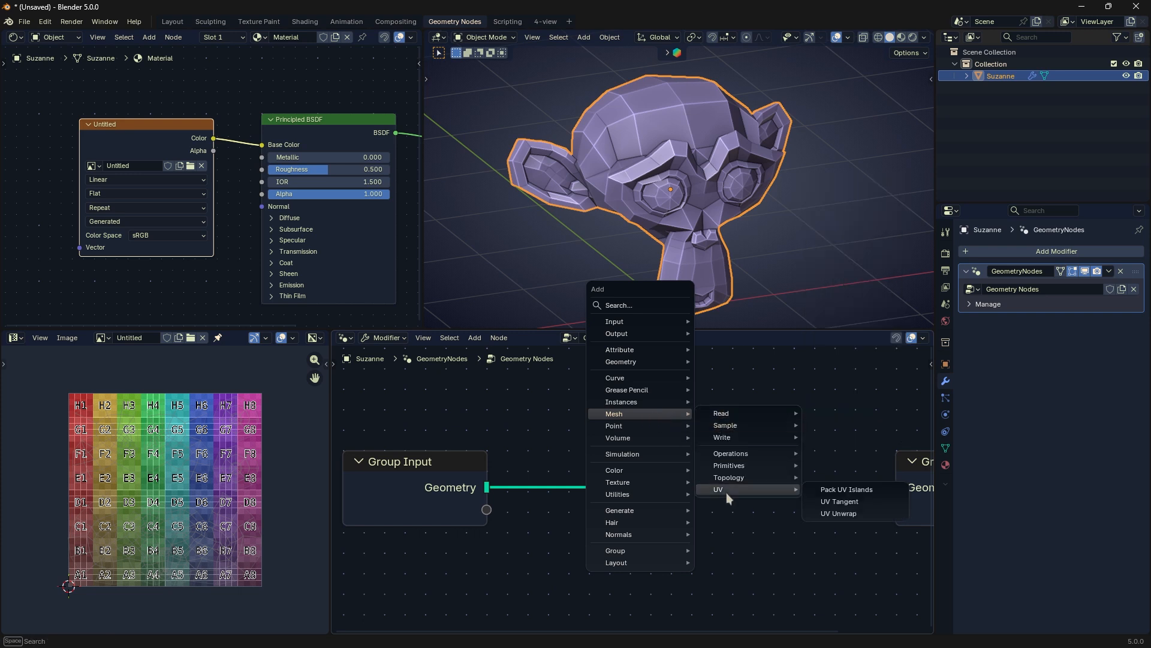
pyautogui.click(817, 490)
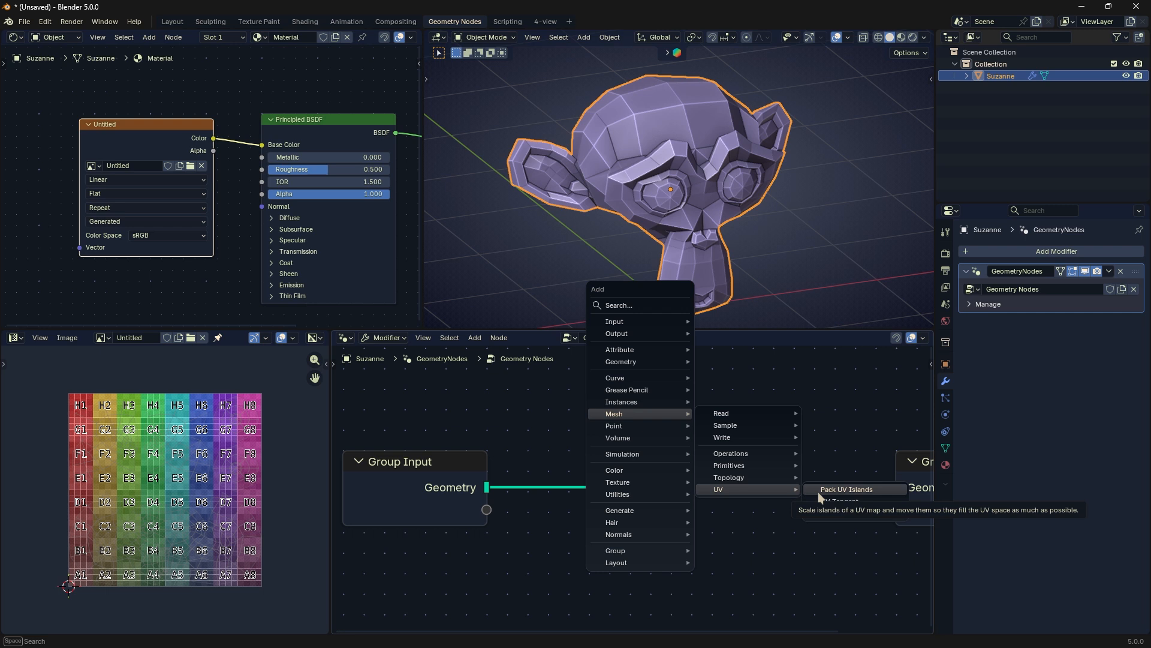
pyautogui.click(702, 463)
pyautogui.scroll(-2, 702, 463)
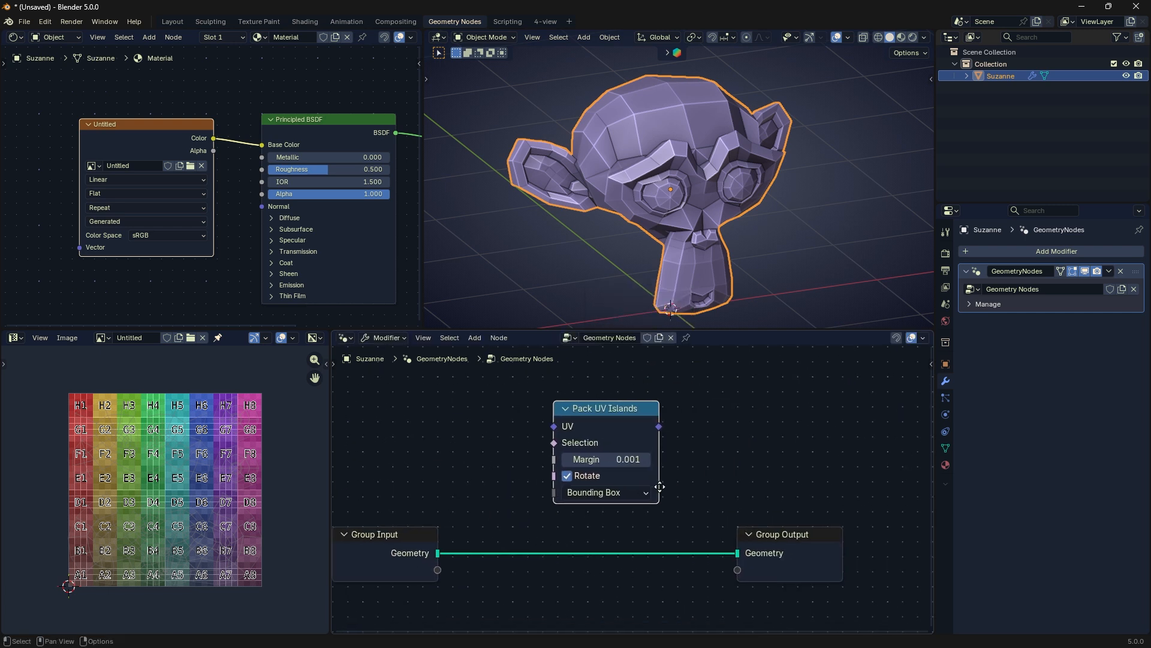
# Step: Feed the Pack UV Islands output and the Group Input geometry into a Viewer node, and switch the viewport to Material Preview
pyautogui.keyDown('ctrl'); pyautogui.keyDown('shift'); pyautogui.click(616, 409); pyautogui.keyUp('shift'); pyautogui.keyUp('ctrl')
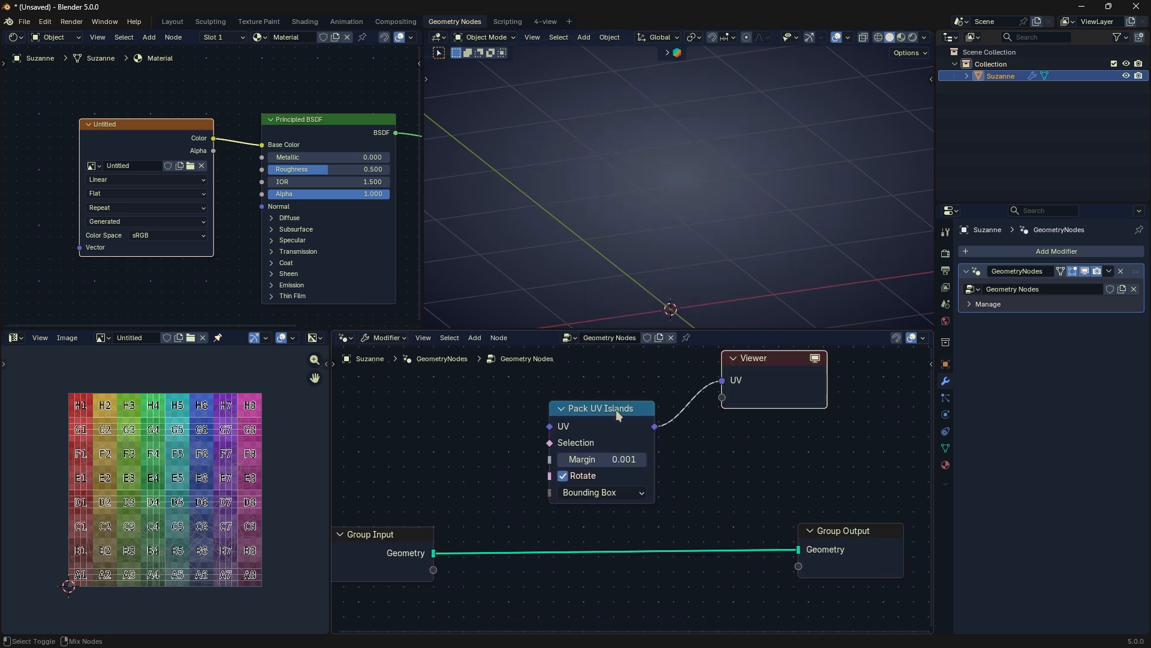
pyautogui.moveTo(433, 551); pyautogui.dragTo(738, 416)
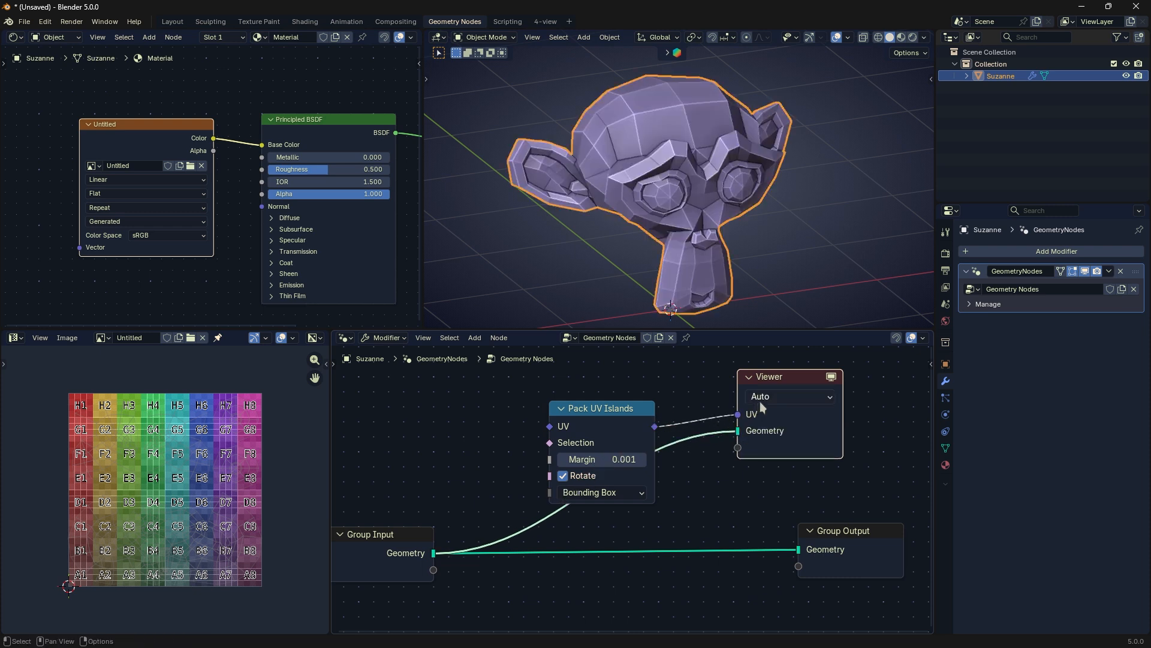
pyautogui.click(760, 402)
pyautogui.keyDown('shift'); pyautogui.click(644, 428); pyautogui.keyUp('shift')
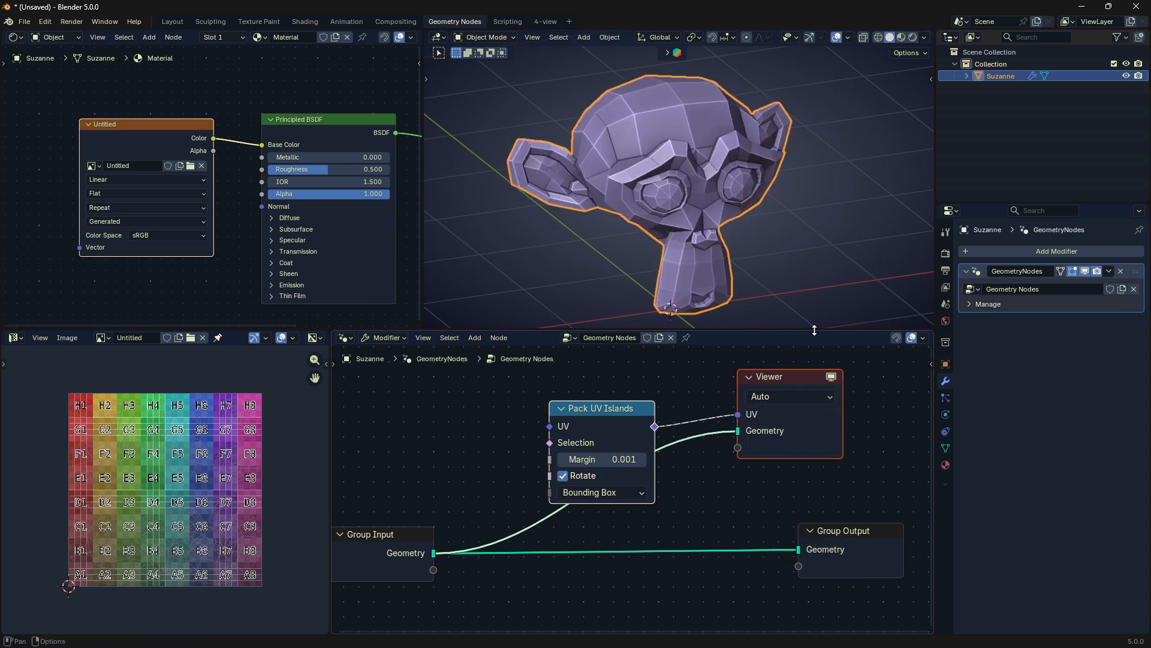
pyautogui.click(901, 37)
# Step: Delete the Pack UV Islands and Viewer nodes, and move the Group Input node closer to Group Output
pyautogui.click(635, 411)
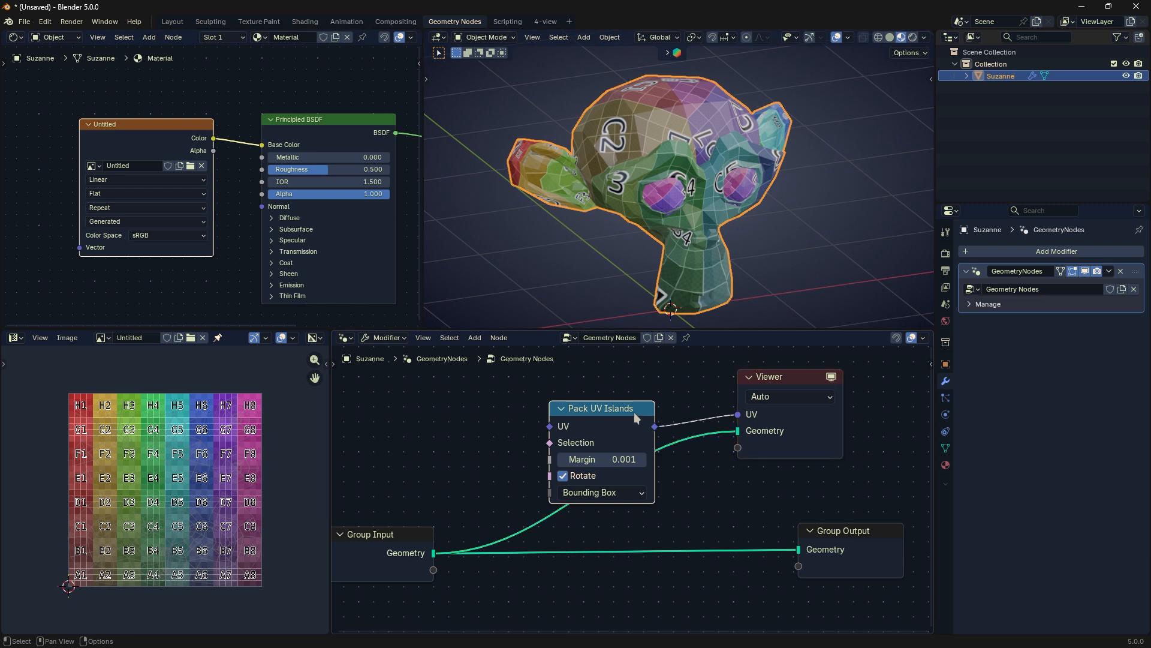
pyautogui.press('x')
pyautogui.click(760, 381)
pyautogui.press('x')
pyautogui.moveTo(418, 548); pyautogui.dragTo(581, 538)
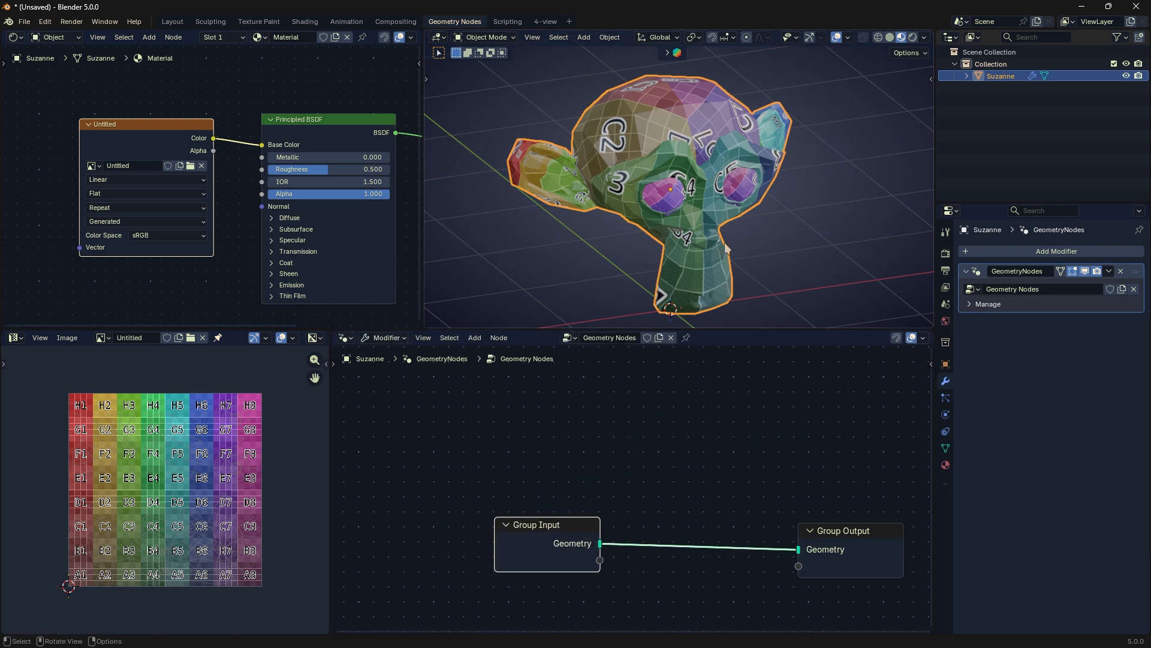
# Step: Add a Pack UV Islands node above the Group Input and Group Output nodes and widen it slightly
pyautogui.press('Tab')
pyautogui.press('Tab')
pyautogui.hotkey('shift', 'a')
pyautogui.moveTo(620, 430)
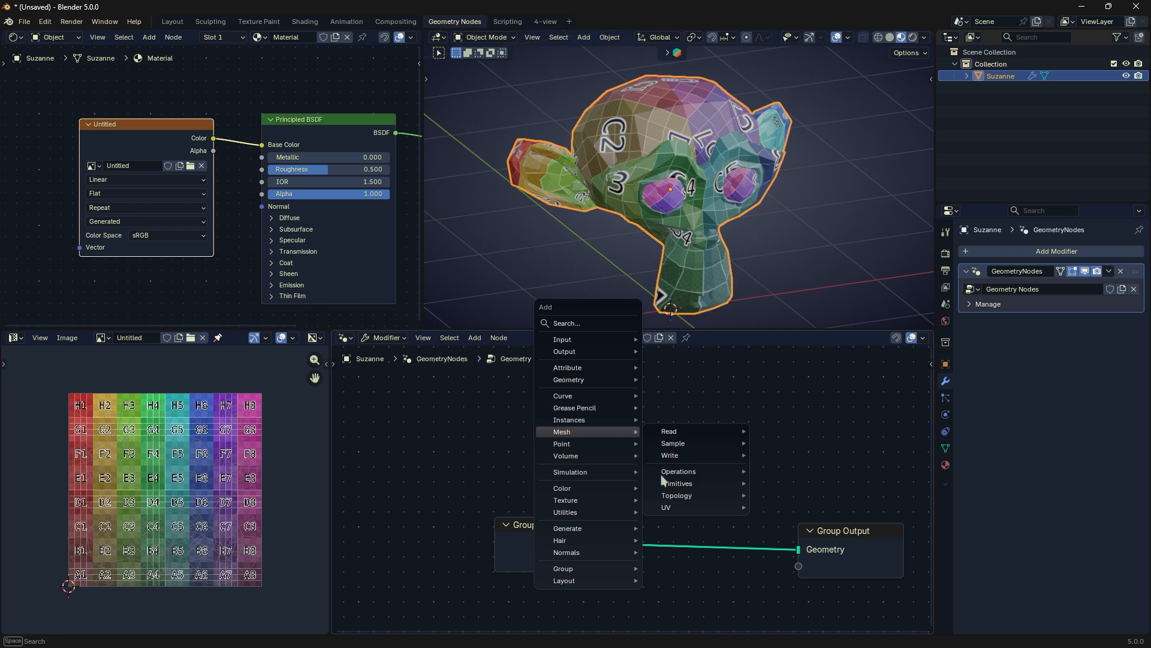
pyautogui.moveTo(695, 507)
pyautogui.click(792, 505)
pyautogui.click(655, 376)
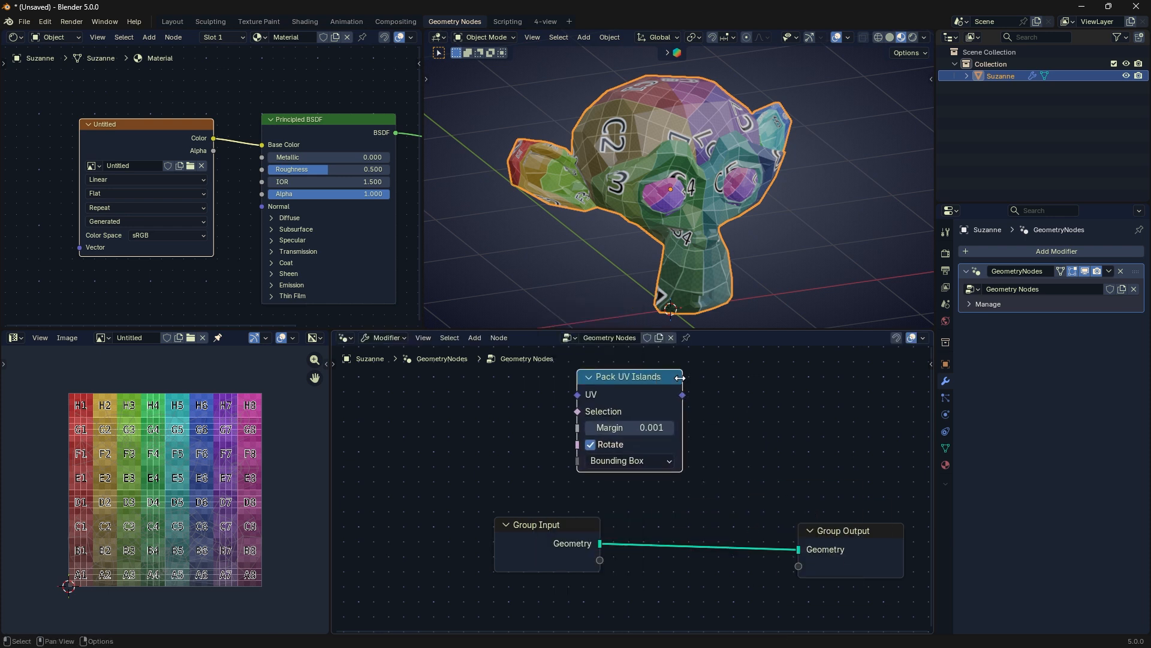
pyautogui.moveTo(679, 377); pyautogui.dragTo(702, 378)
# Step: Unwrap the whole Suzanne mesh in Edit Mode with Cube Projection
pyautogui.press('Tab')
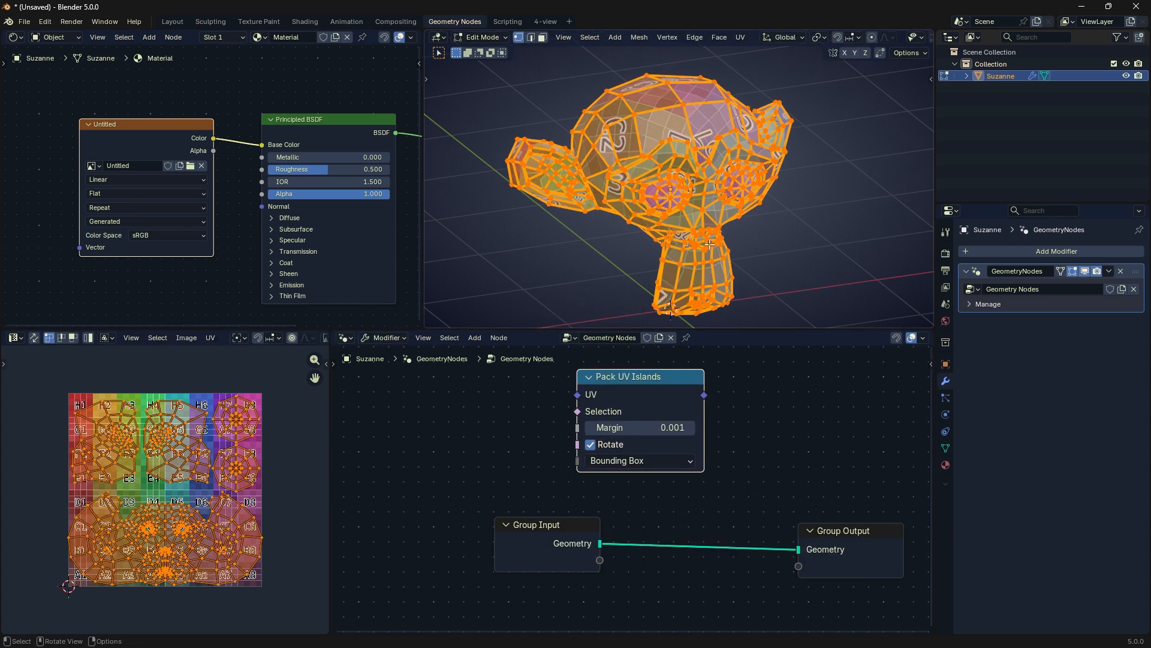
pyautogui.press('Tab')
pyautogui.press('Tab')
pyautogui.press('u')
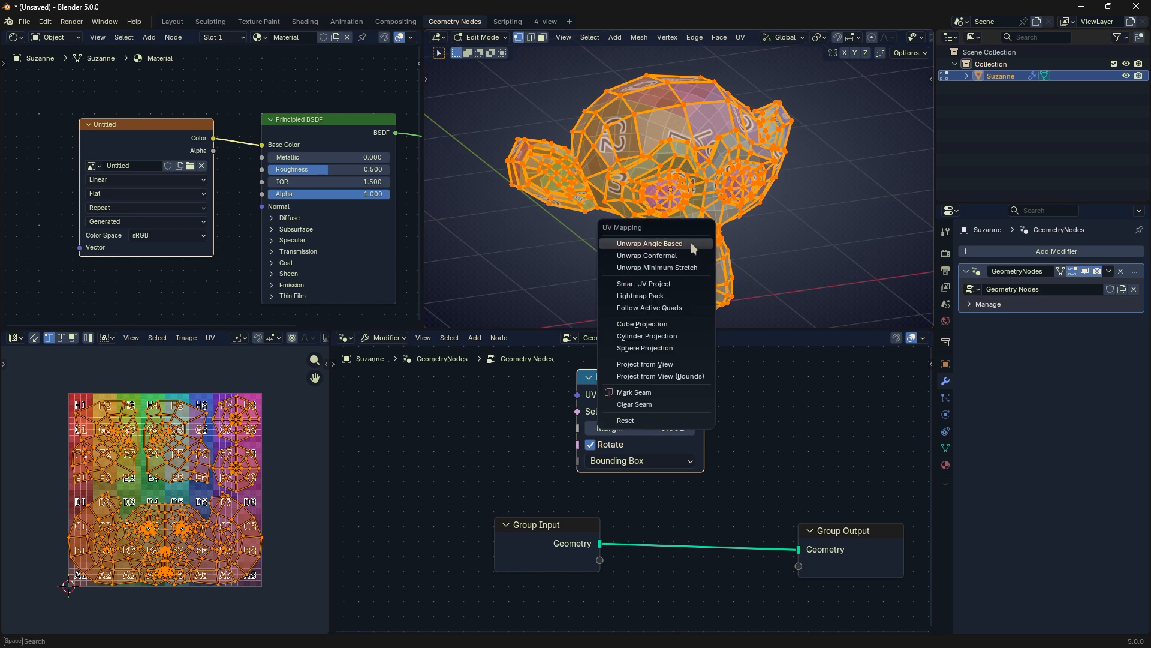
pyautogui.click(660, 331)
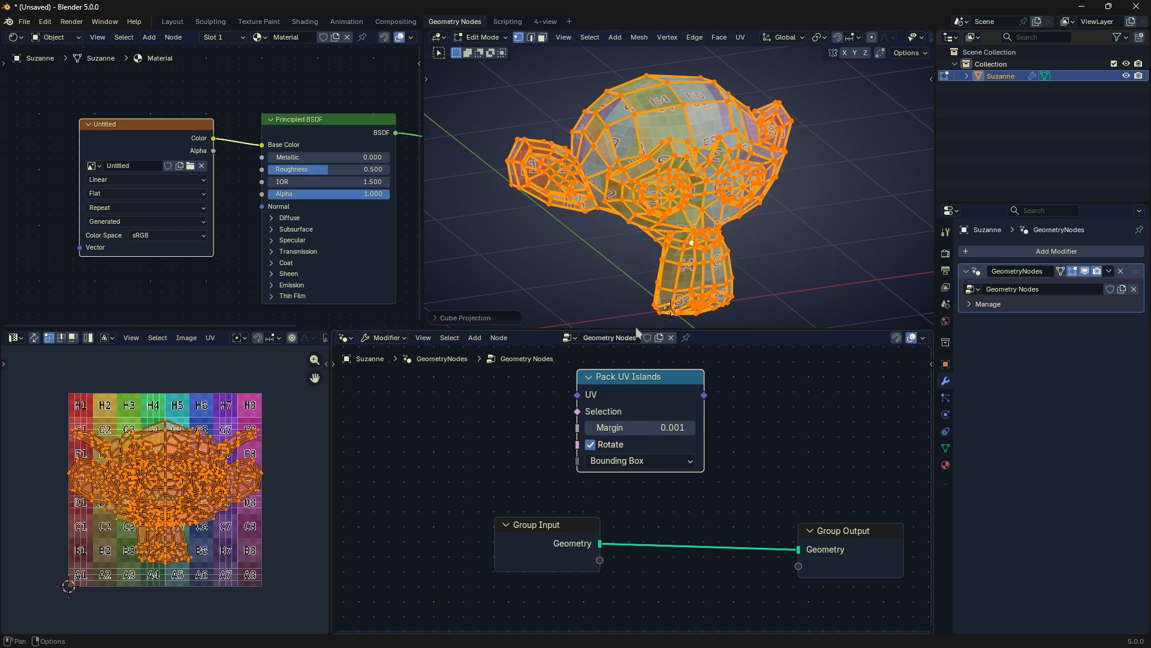
# Step: Hide the 3D viewport overlays and select all UVs in the UV editor
pyautogui.click(273, 543)
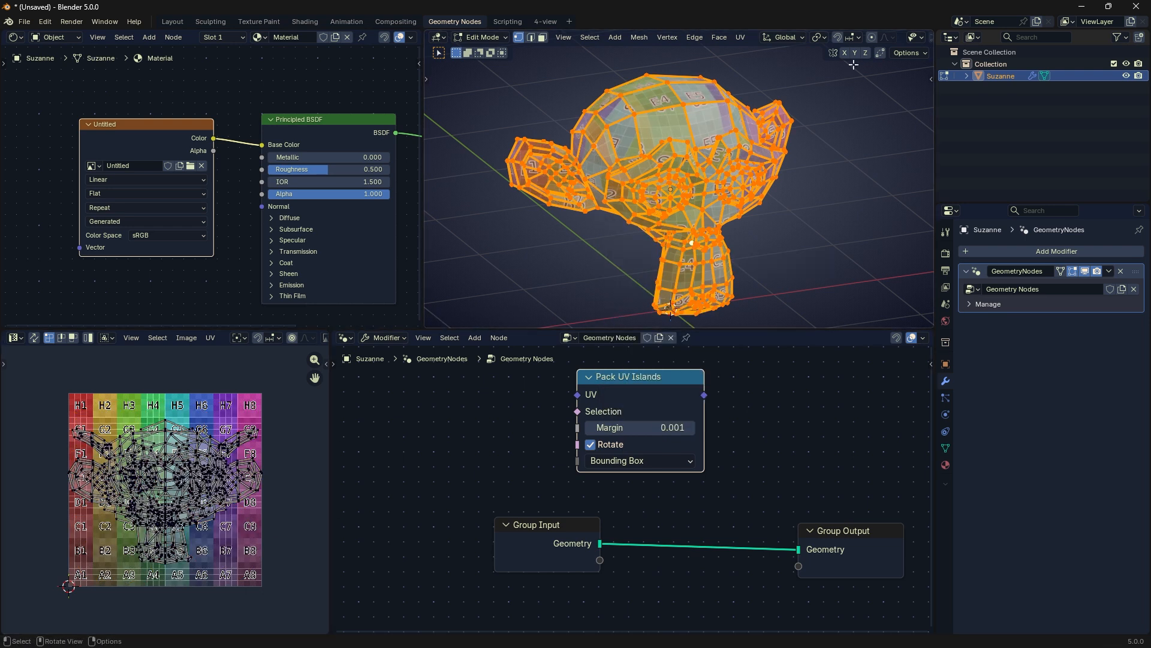
pyautogui.scroll(-5, 837, 39)
pyautogui.click(841, 37)
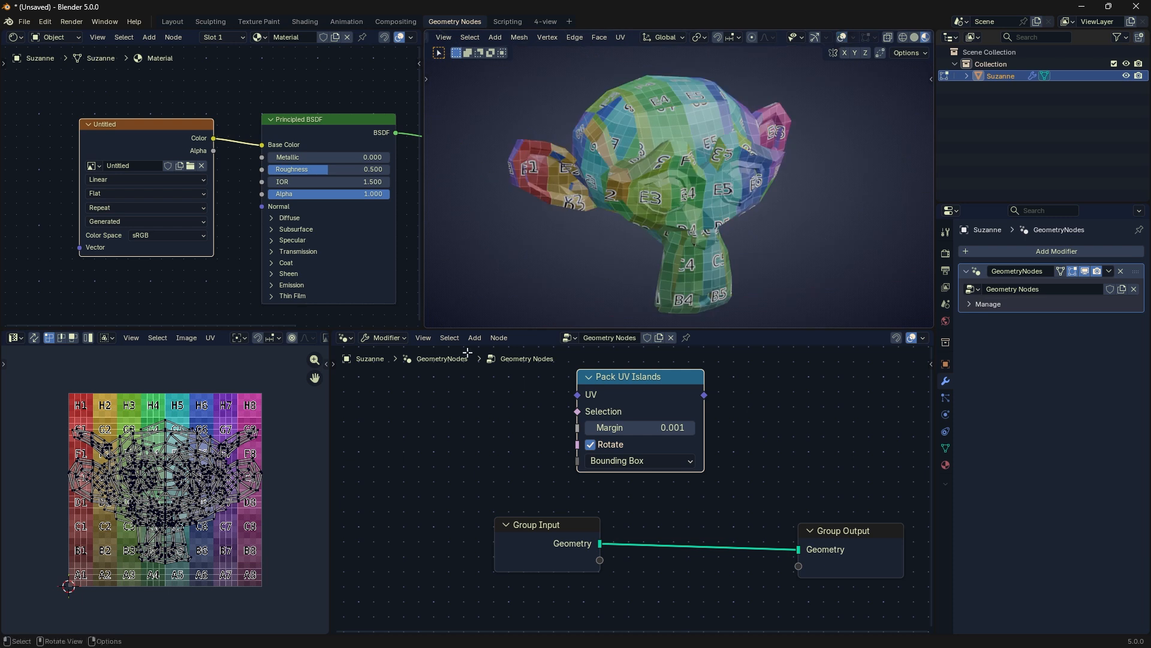
pyautogui.press('a')
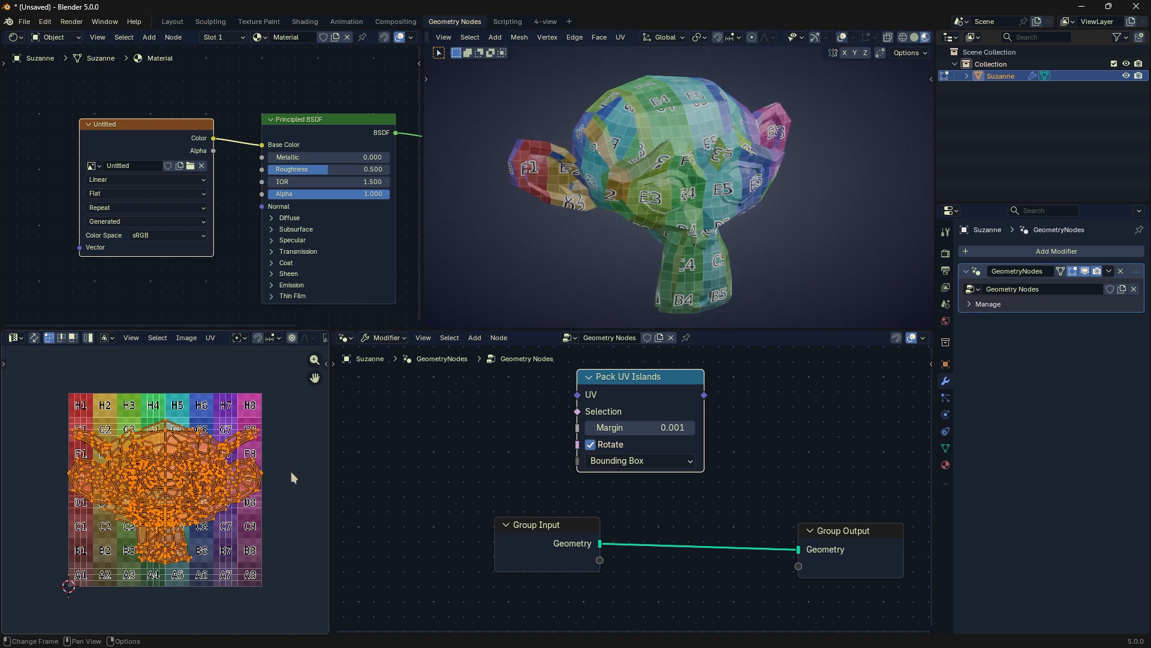
# Step: Try moving the whole overlapping UV layout across the checker image, and undo the move
pyautogui.press('g')
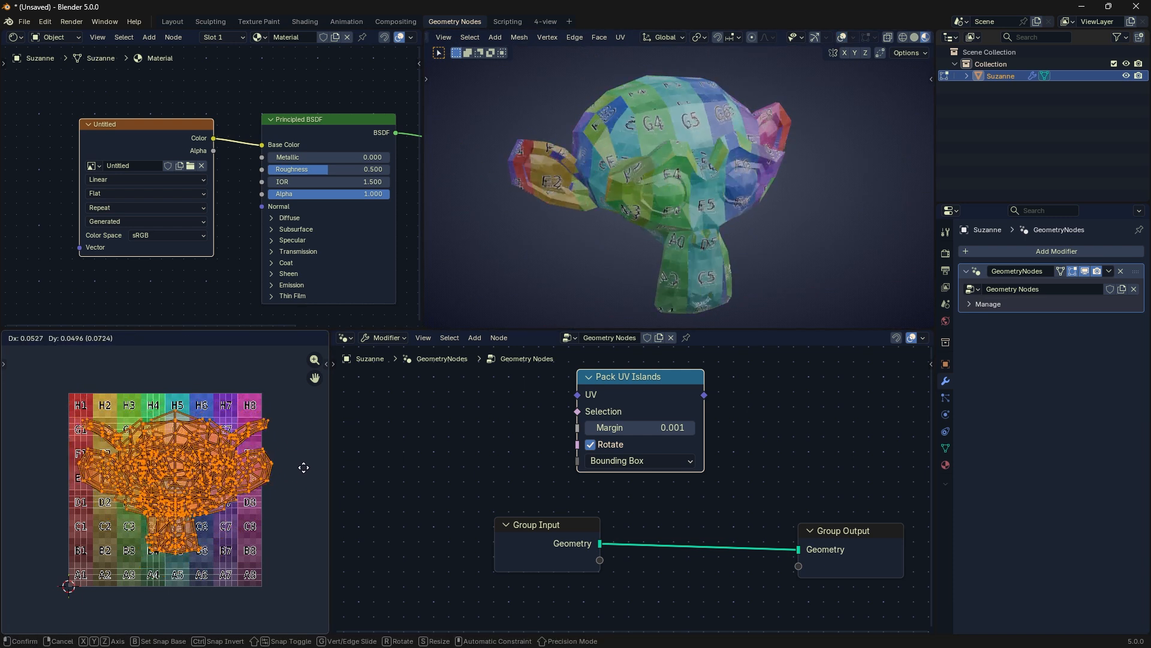
pyautogui.click(304, 471)
pyautogui.hotkey('ctrl', 'z')
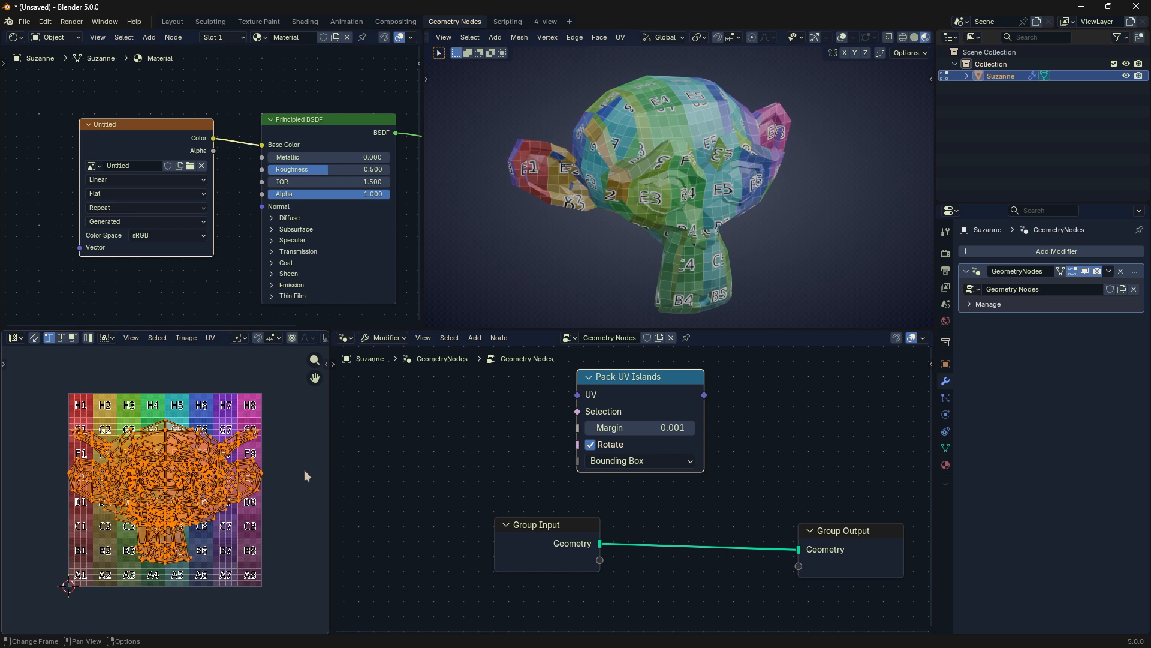
pyautogui.press('g')
pyautogui.rightClick(257, 468)
pyautogui.rightClick(259, 479)
pyautogui.scroll(-5, 186, 336)
pyautogui.scroll(5, 185, 339)
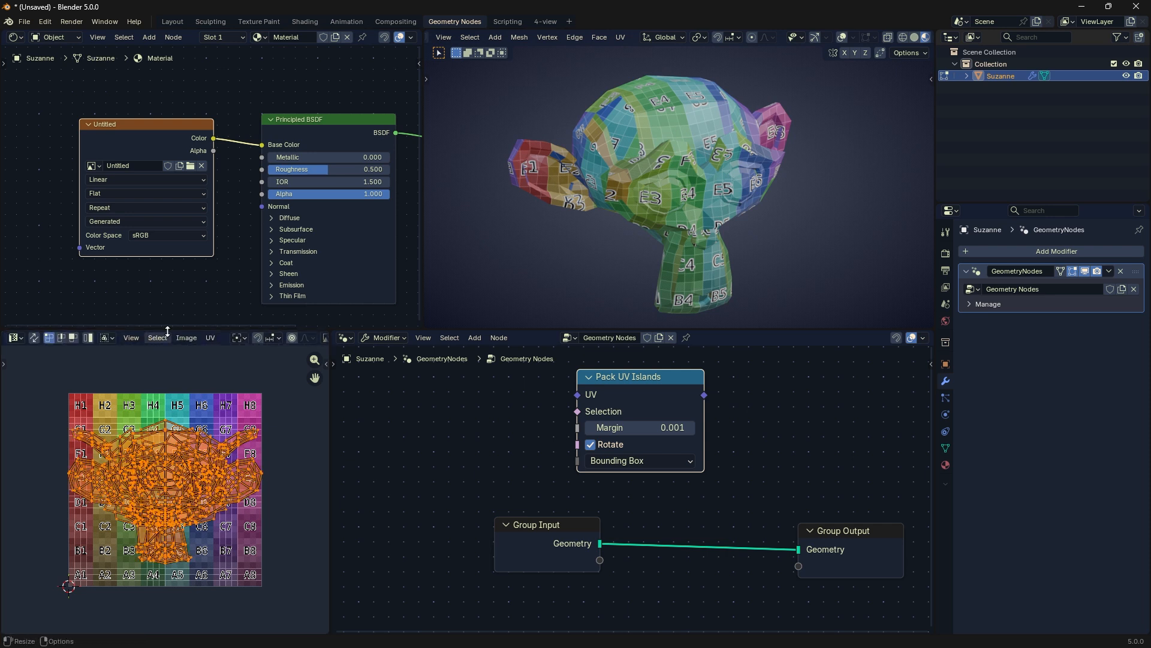
# Step: Open the Pack Islands settings for the selected UVs and place the dialog beside the Pack UV Islands node
pyautogui.click(213, 336)
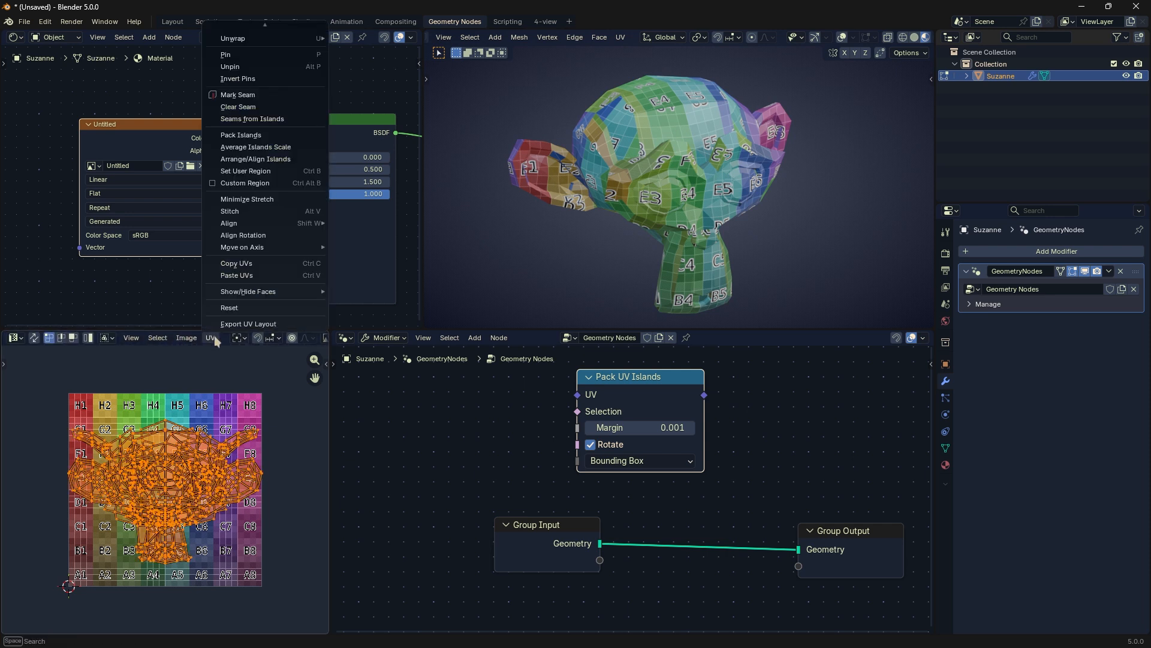
pyautogui.click(276, 138)
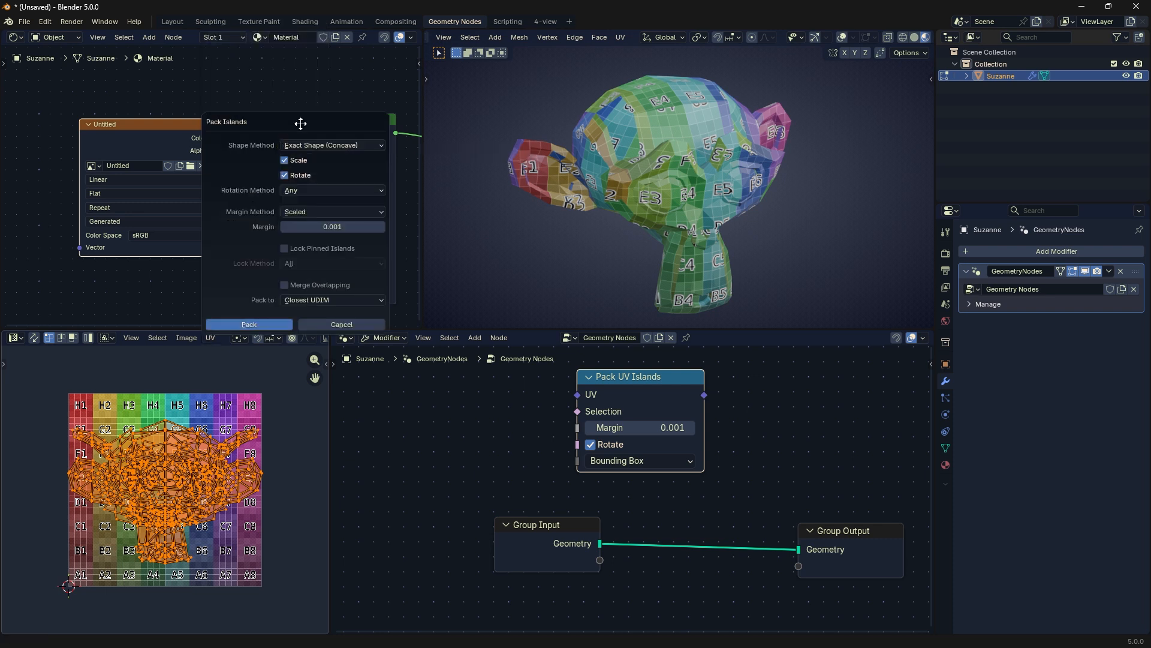
pyautogui.moveTo(301, 122); pyautogui.dragTo(547, 197)
pyautogui.click(551, 223)
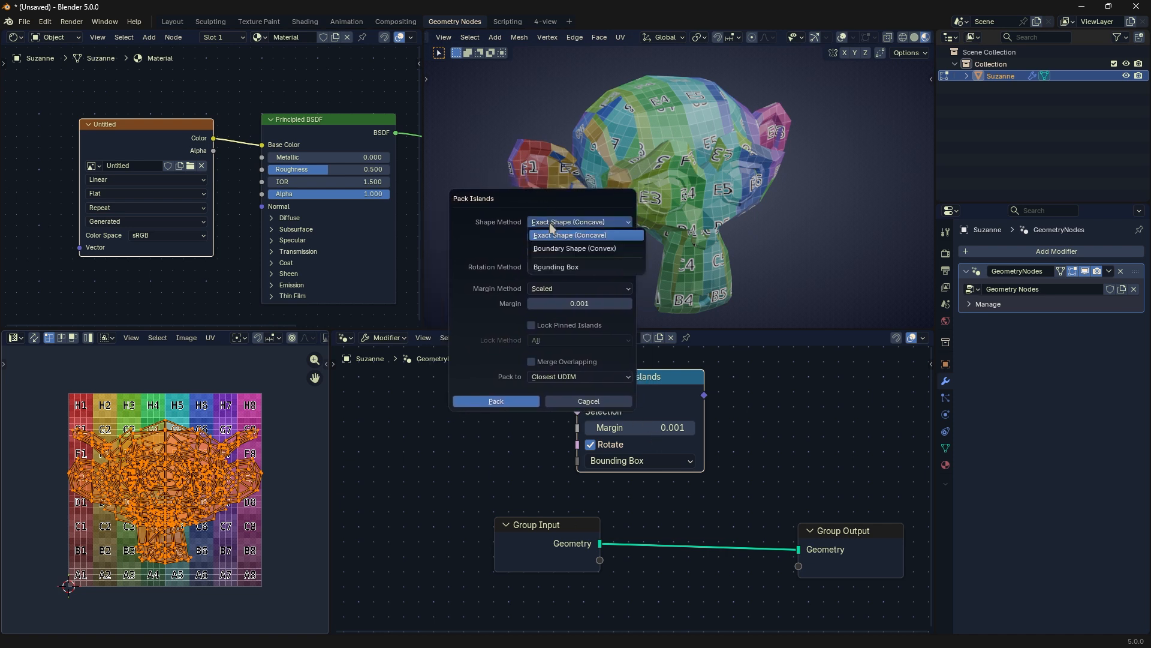
pyautogui.click(491, 237)
pyautogui.moveTo(527, 198); pyautogui.dragTo(427, 198)
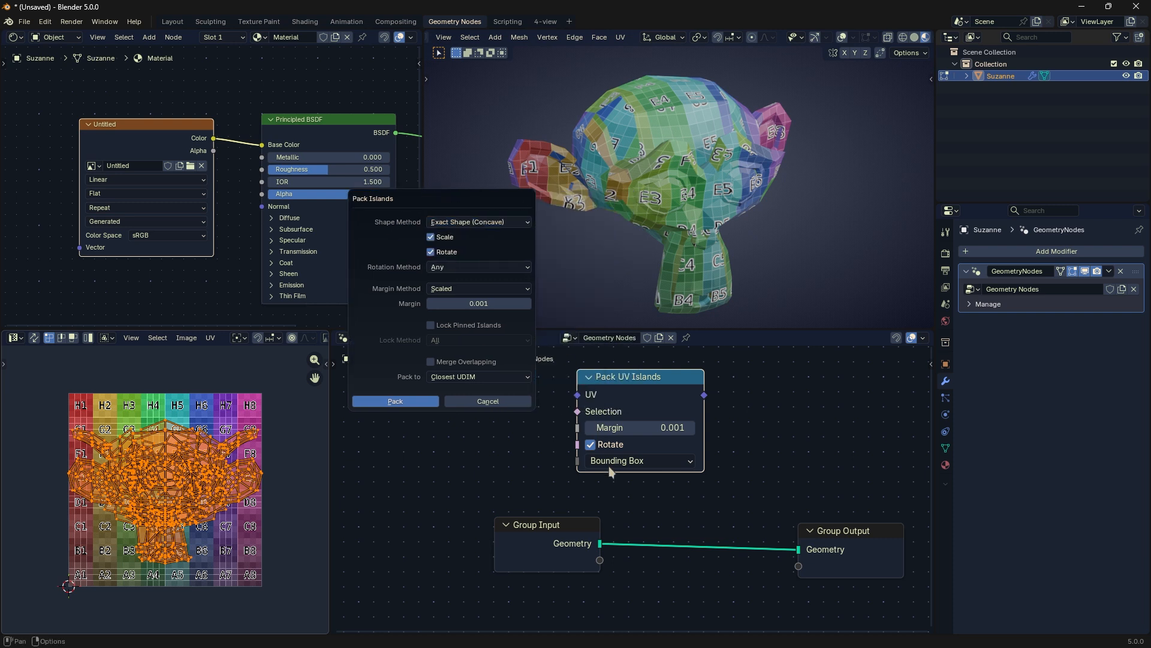
# Step: Compare the Pack Islands shape methods, trying Boundary Shape (Convex) and returning to Exact Shape (Concave)
pyautogui.click(477, 221)
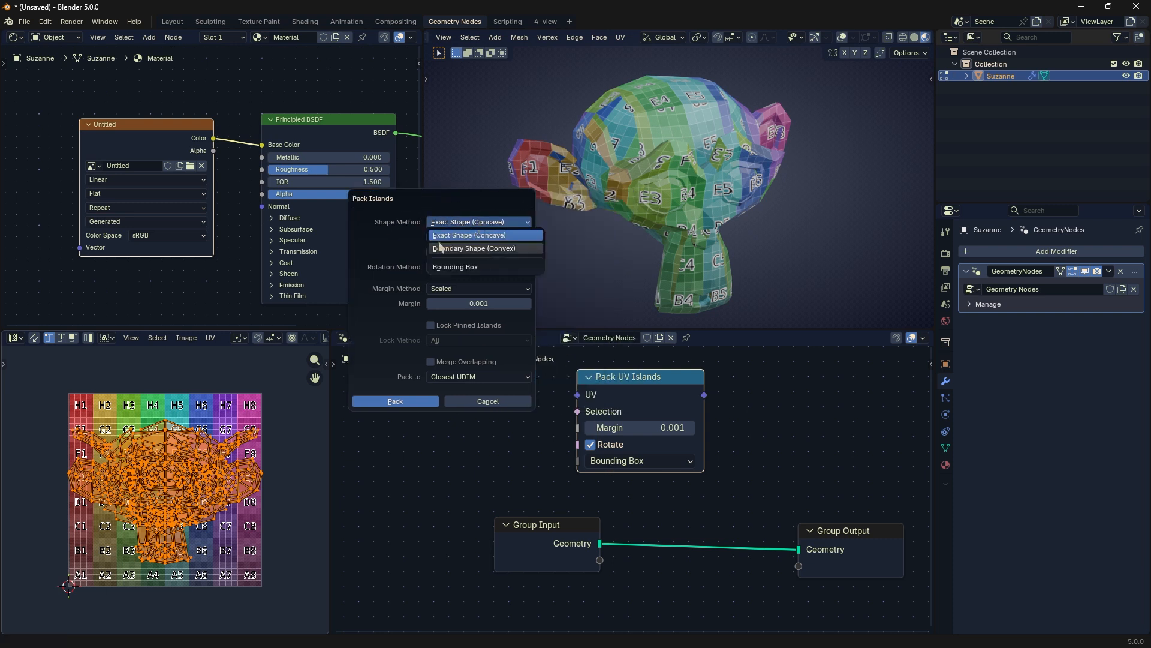
pyautogui.click(483, 234)
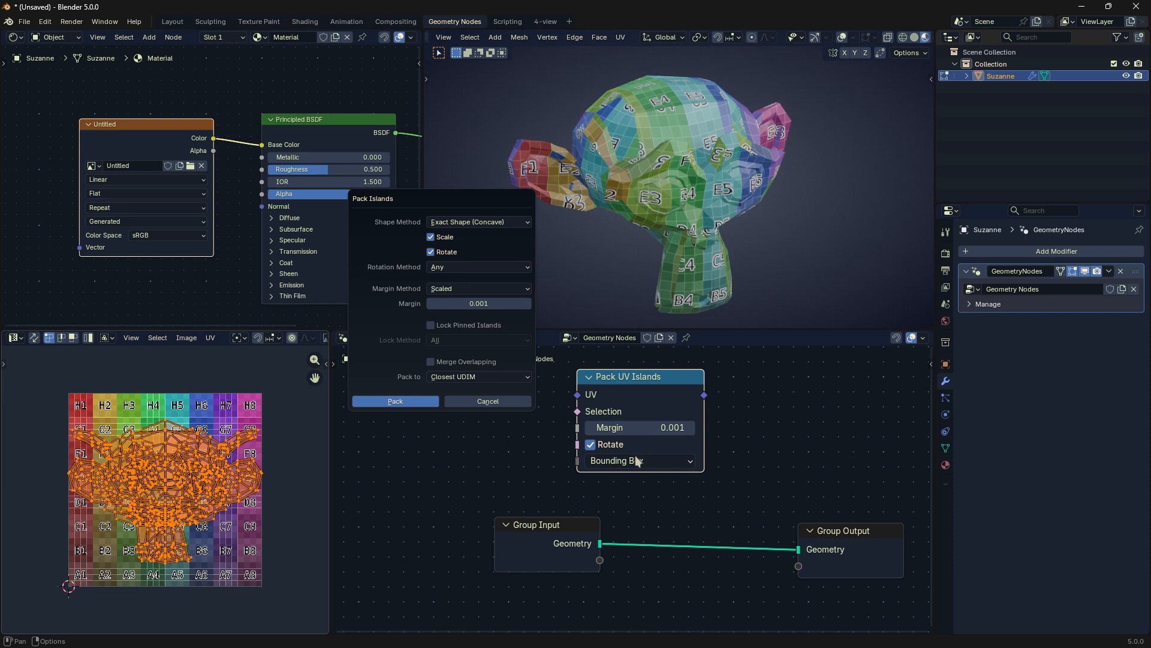
pyautogui.click(492, 223)
pyautogui.click(479, 248)
pyautogui.click(487, 224)
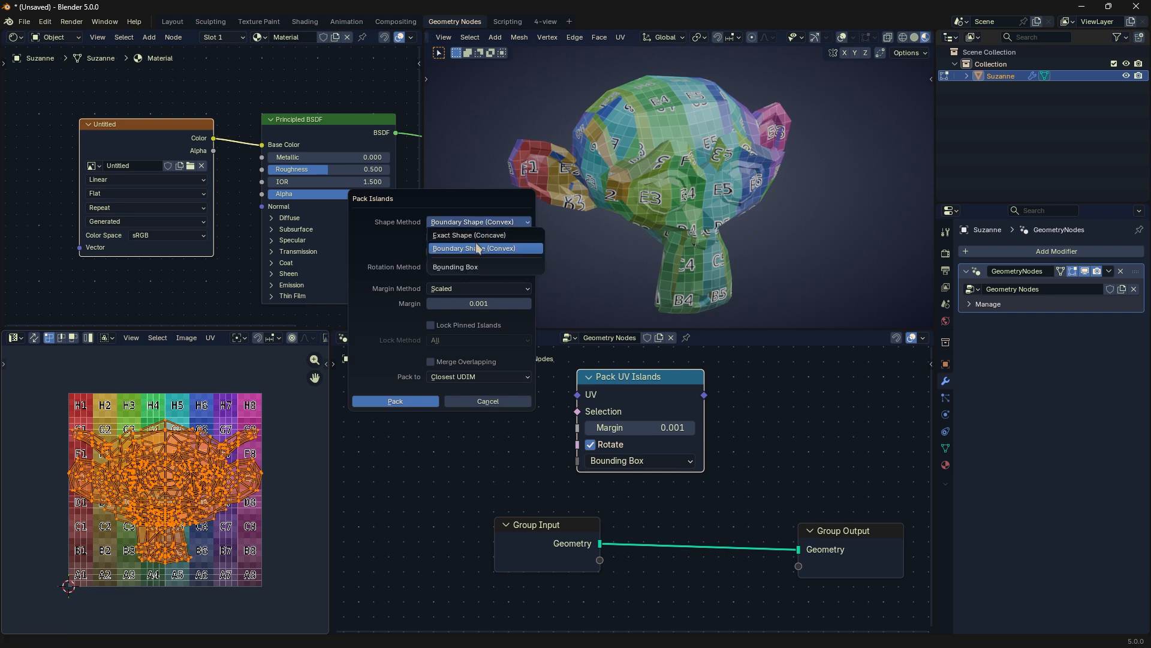
pyautogui.click(482, 237)
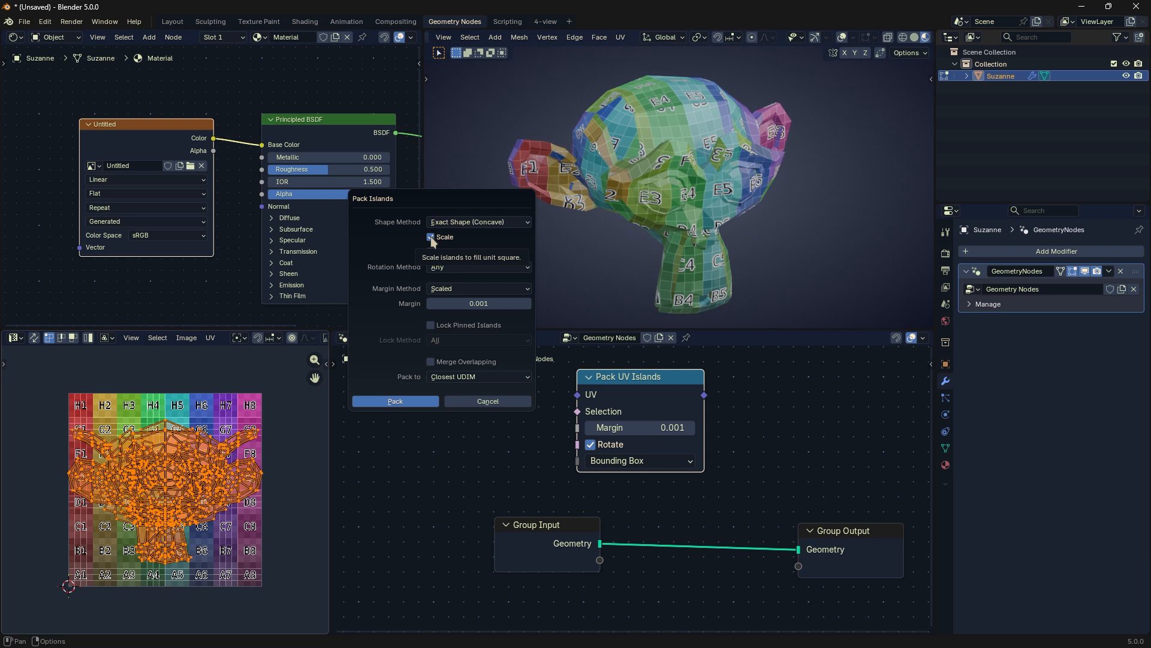
# Step: Set the Pack Islands margin to 0.005 and pack the UVs with scaling and rotation enabled
pyautogui.click(430, 237)
pyautogui.click(442, 267)
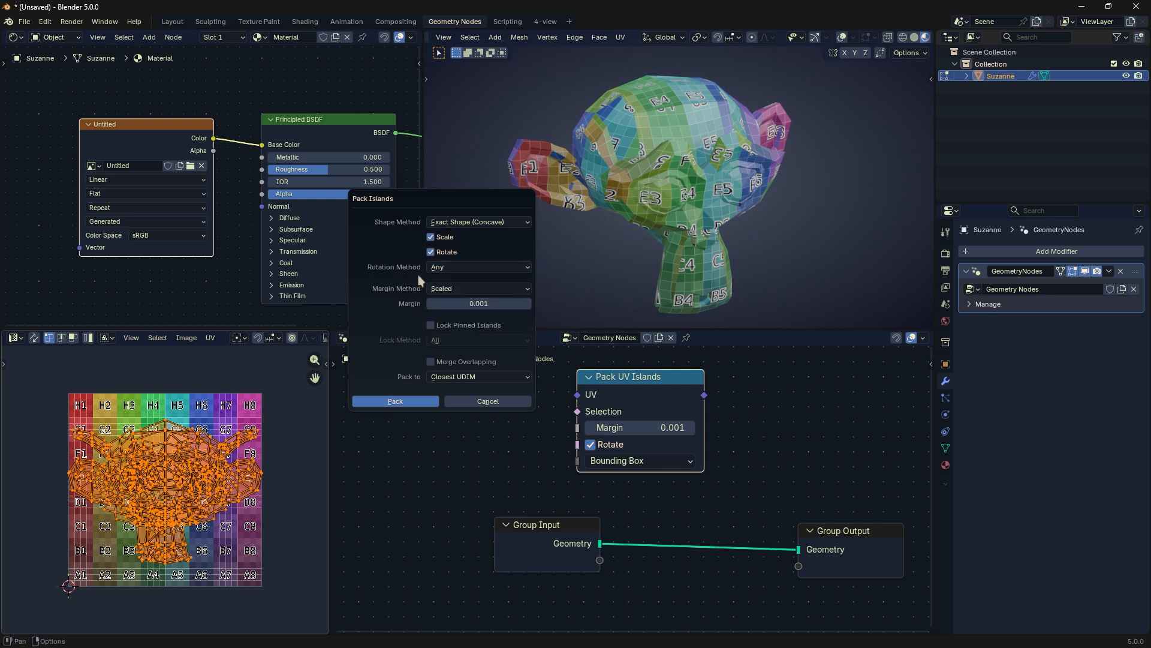
pyautogui.click(464, 286)
pyautogui.click(474, 304)
pyautogui.moveTo(447, 305); pyautogui.dragTo(471, 304)
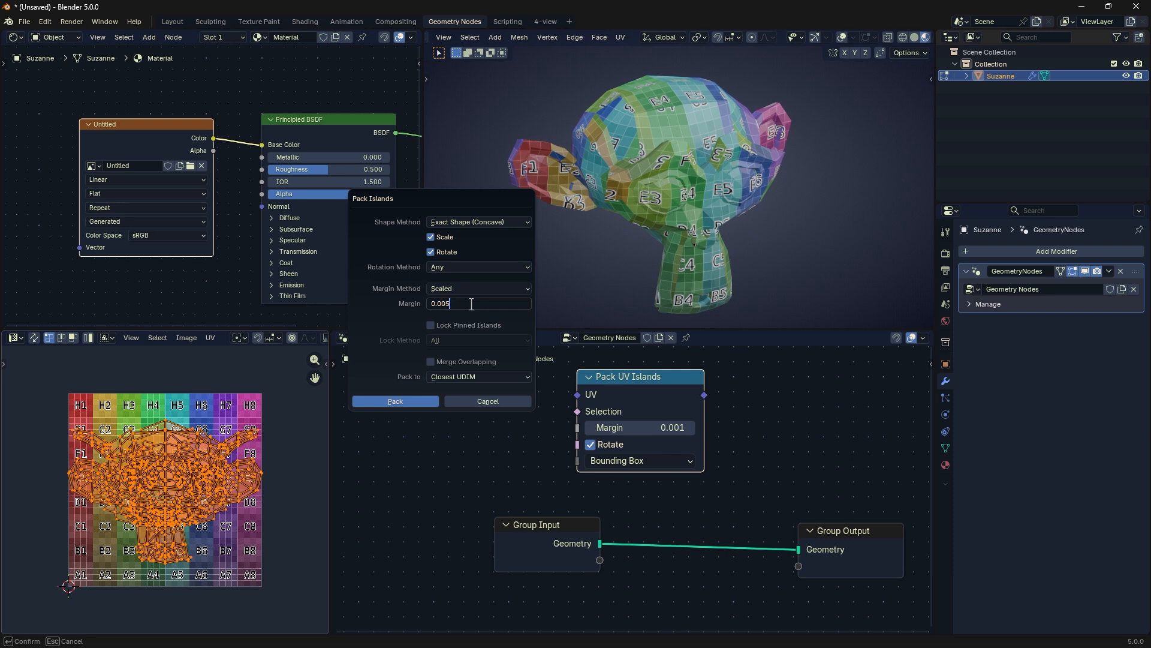
pyautogui.press('Return')
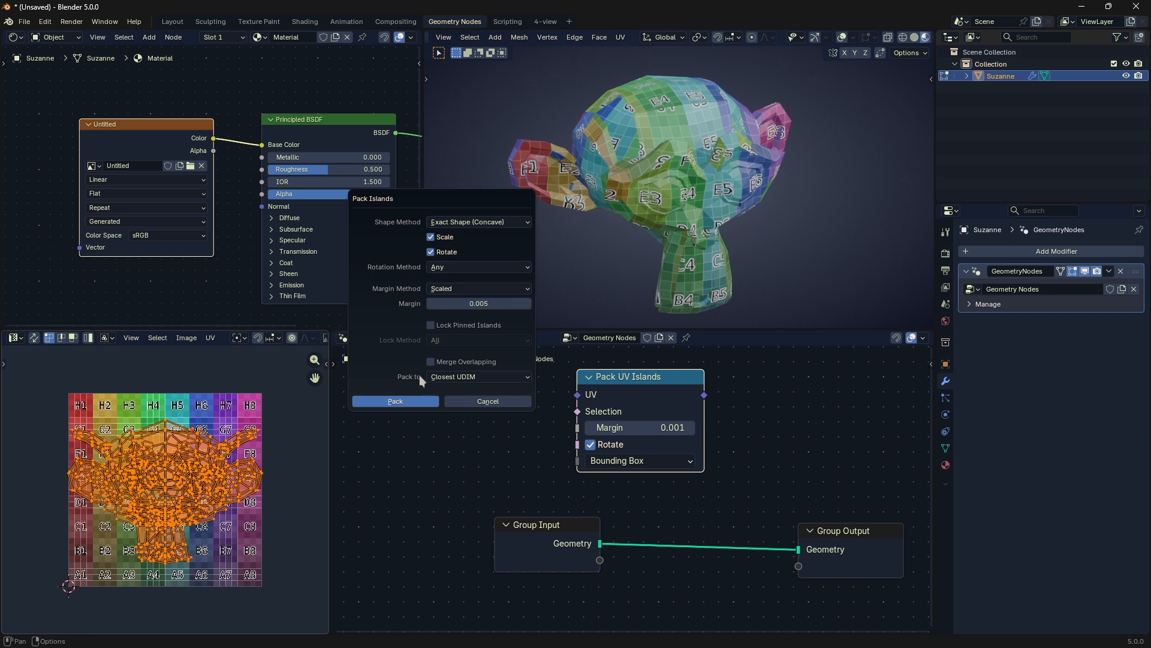
pyautogui.click(395, 401)
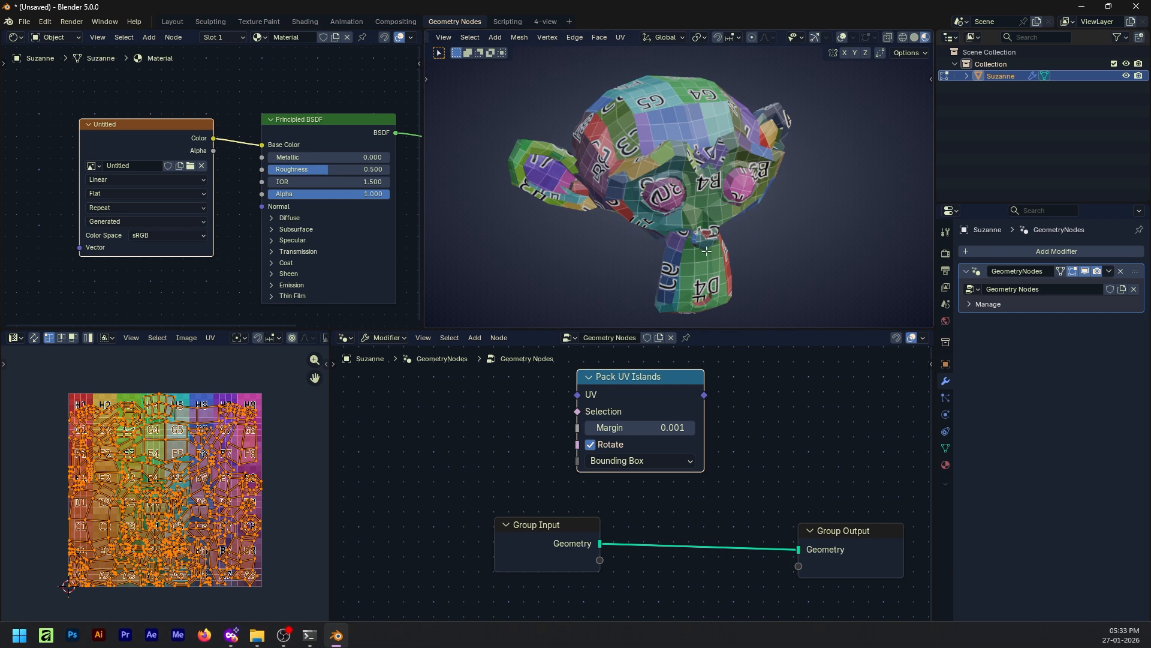
# Step: Select all packed UV islands, try moving them upward off the checker image, and undo the move
pyautogui.hotkey('alt', 'a')
pyautogui.press('a')
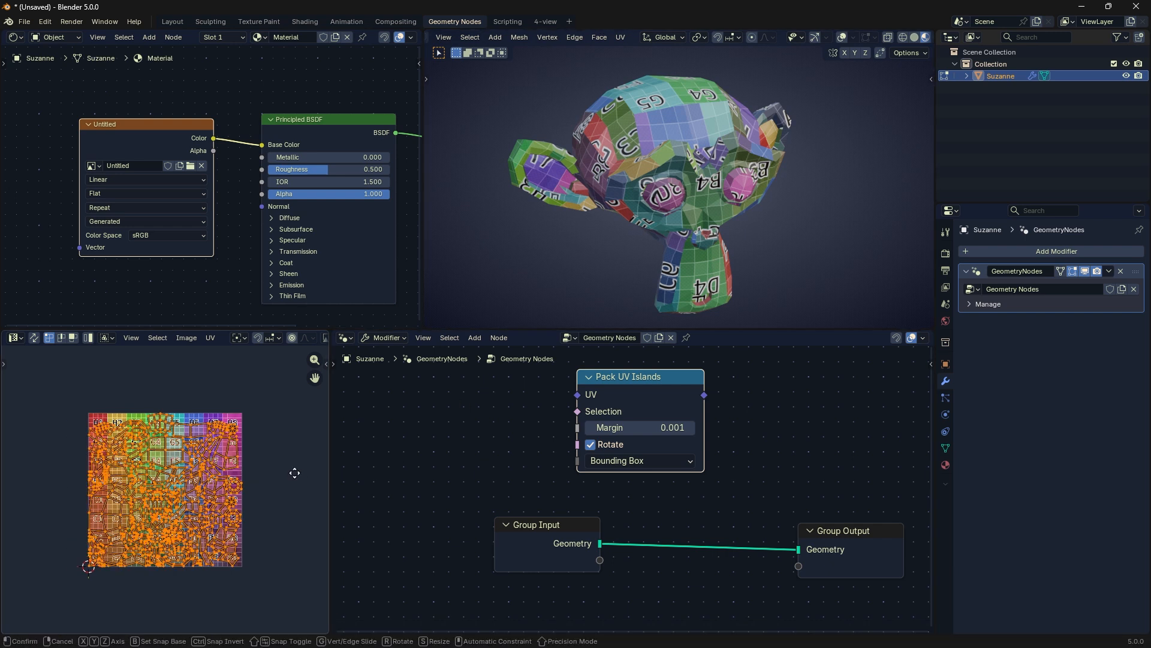
pyautogui.press('g')
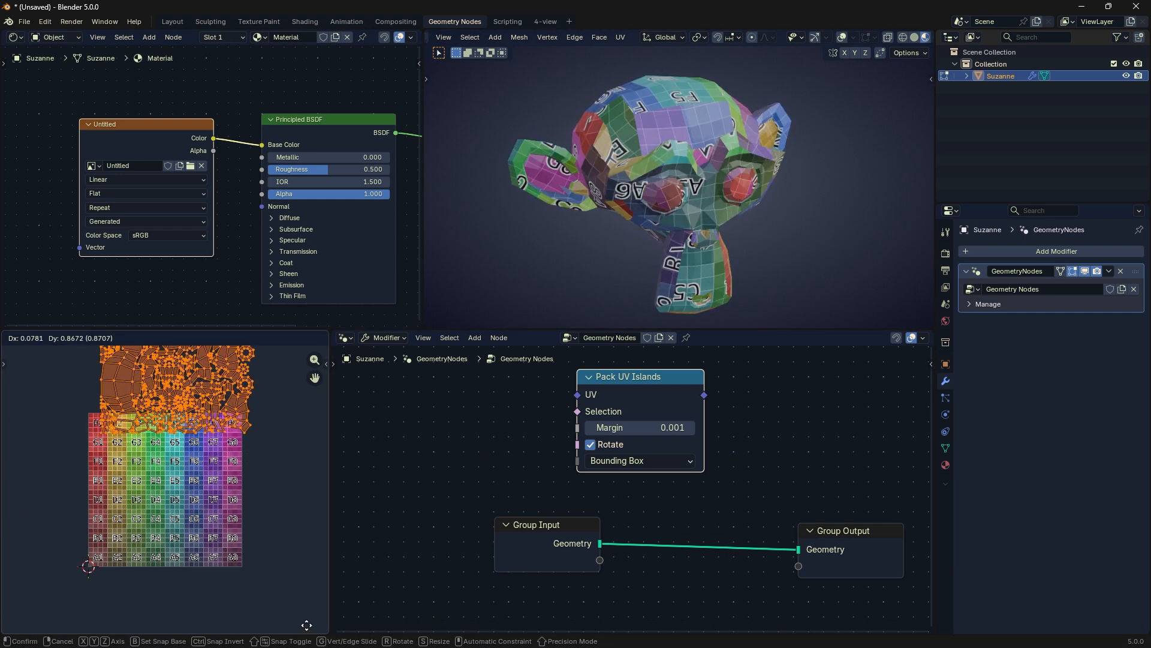
pyautogui.click(297, 560)
pyautogui.moveTo(284, 483); pyautogui.dragTo(275, 448, button='middle')
pyautogui.hotkey('ctrl', 'z')
# Step: Try scaling the selected UV islands up beyond the checker image, and undo the resize
pyautogui.press('s')
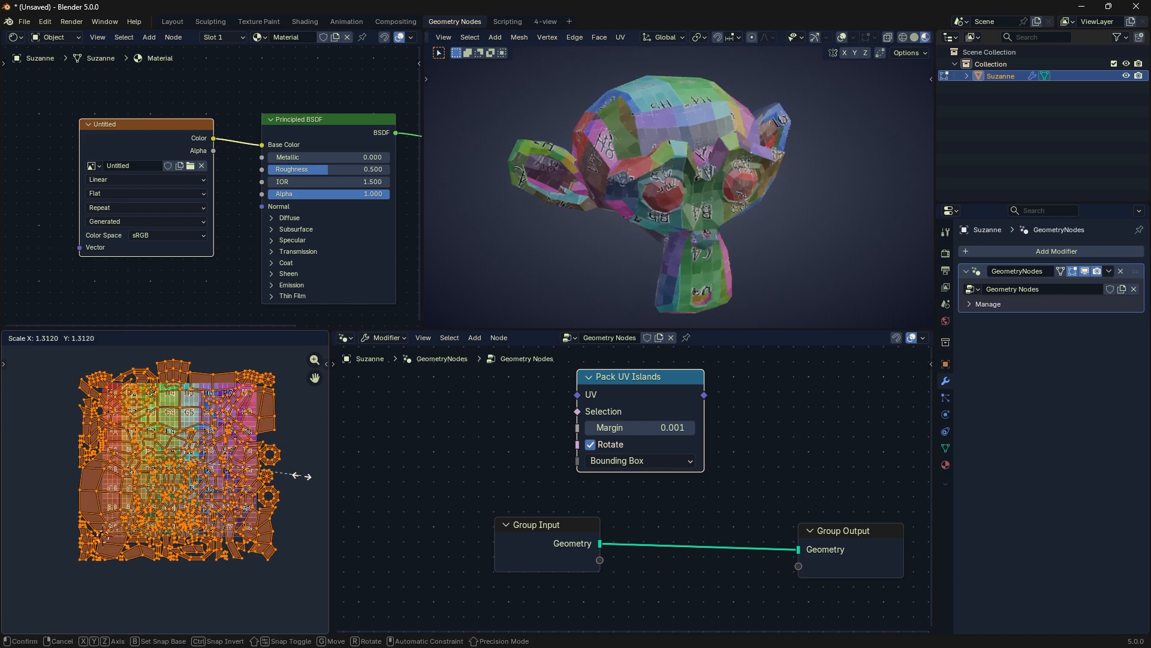
pyautogui.click(80, 488)
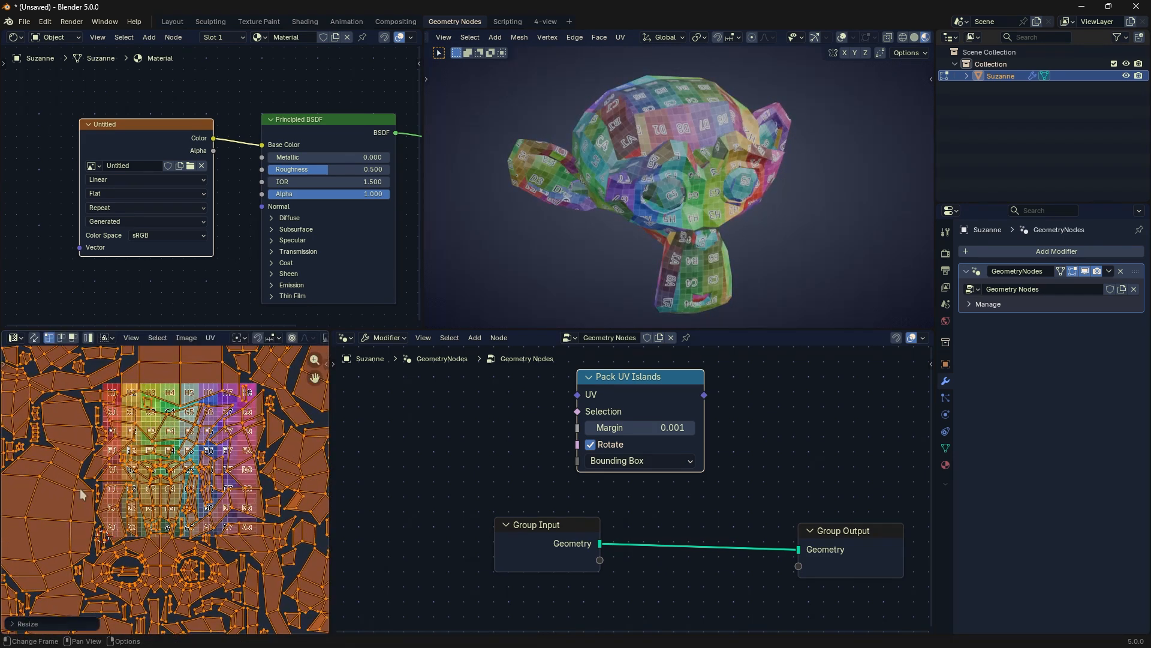
pyautogui.hotkey('ctrl', 'z')
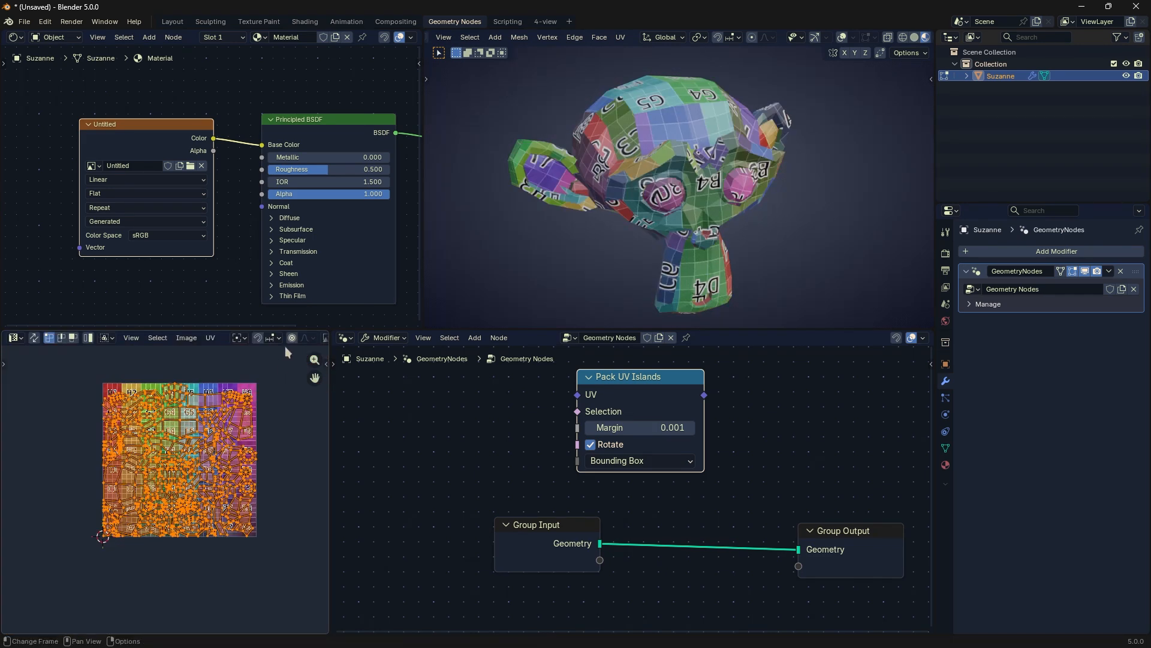
# Step: Set the Pack UV Islands node's method to Convex Hull and reposition the node above the group nodes
pyautogui.scroll(1, 656, 447)
pyautogui.click(665, 455)
pyautogui.click(640, 520)
pyautogui.moveTo(727, 429); pyautogui.dragTo(676, 488, button='middle')
pyautogui.moveTo(632, 420); pyautogui.dragTo(660, 414)
pyautogui.scroll(2, 636, 470)
pyautogui.moveTo(592, 445); pyautogui.dragTo(664, 457, button='middle')
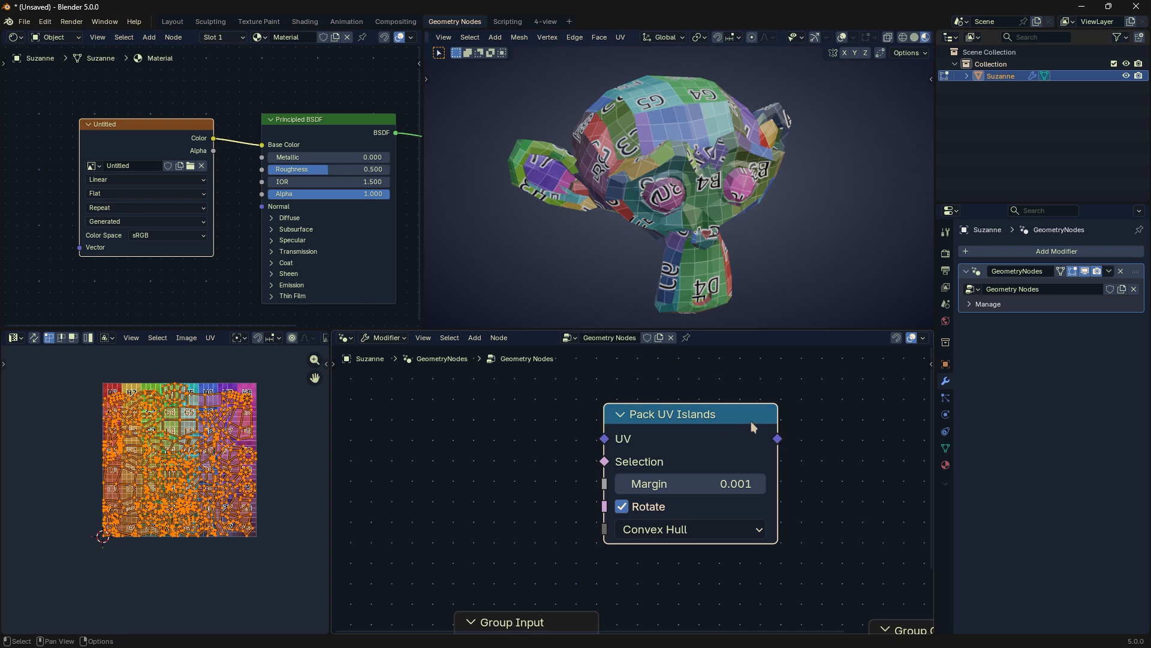
# Step: Browse the Generate modifiers without adding one, and move the Pack UV Islands node slightly to the side
pyautogui.click(1037, 250)
pyautogui.moveTo(1013, 261)
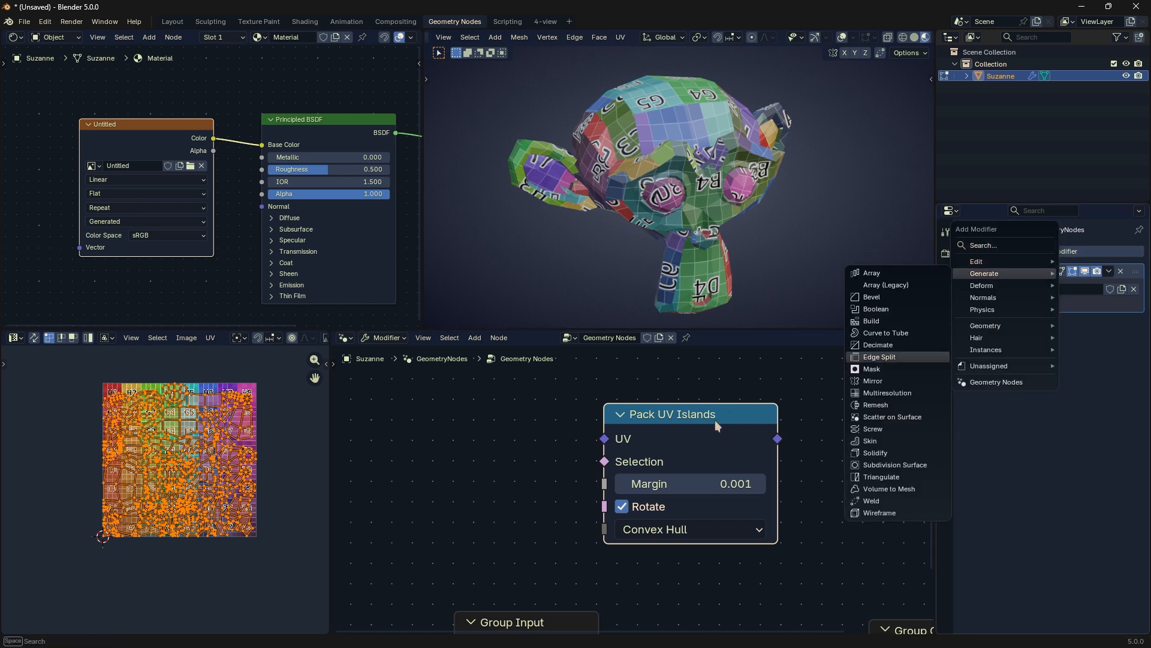
pyautogui.moveTo(718, 413); pyautogui.dragTo(752, 417, button='middle')
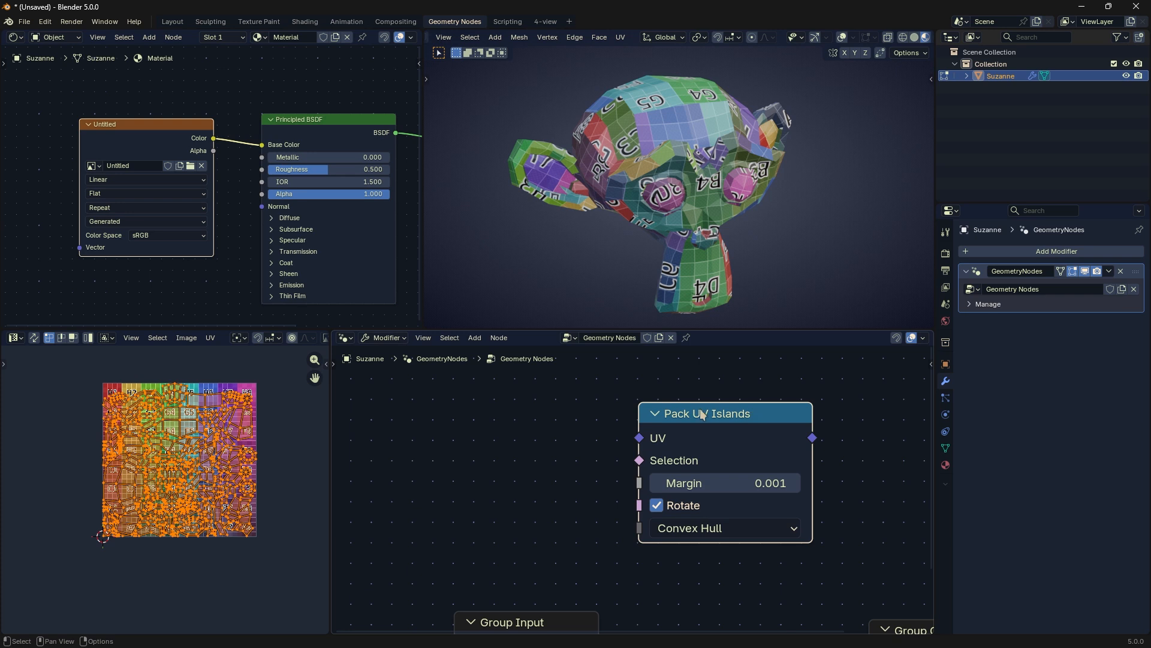
# Step: Try moving the selected UV islands off the checker image, and undo the move
pyautogui.press('g')
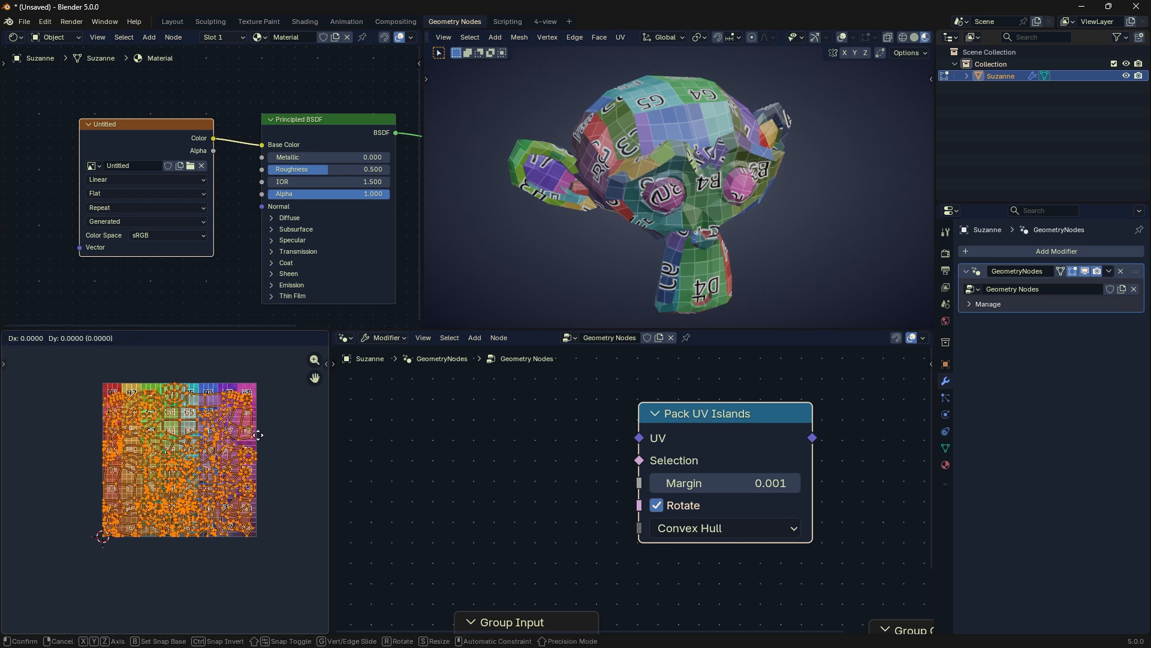
pyautogui.click(273, 422)
pyautogui.hotkey('ctrl', 'z')
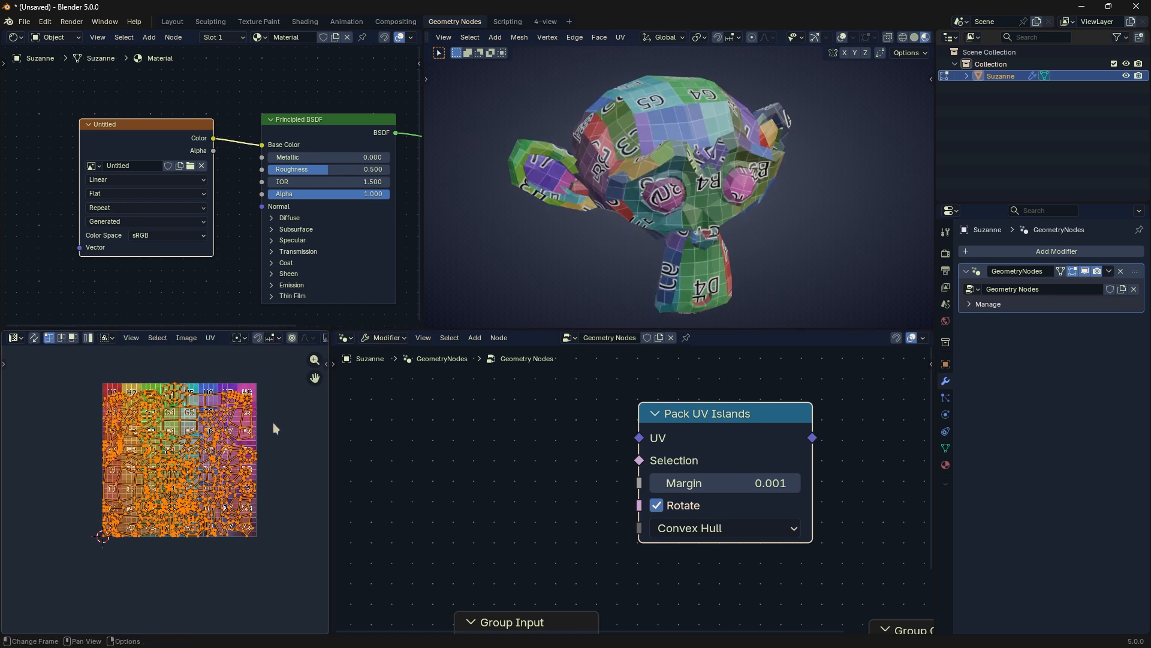
# Step: Try connecting new nodes to the Pack UV Islands sockets, including Selection, and undo each addition
pyautogui.moveTo(747, 434); pyautogui.dragTo(695, 409, button='middle')
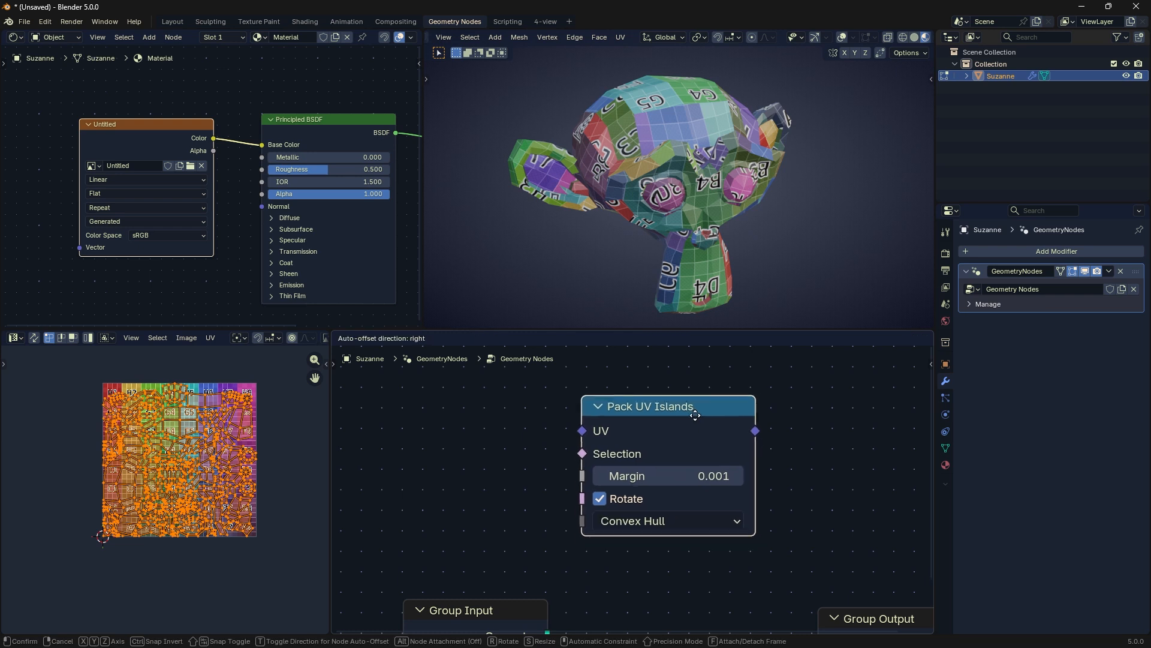
pyautogui.scroll(1, 697, 419)
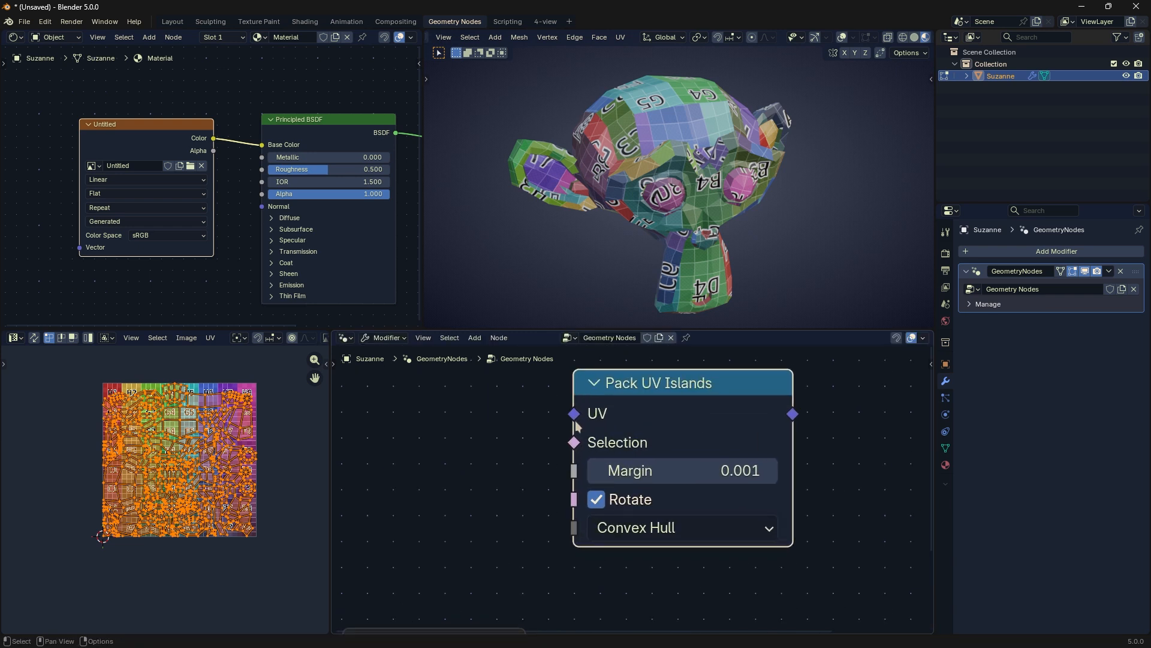
pyautogui.moveTo(574, 413); pyautogui.dragTo(501, 410)
pyautogui.moveTo(792, 413); pyautogui.dragTo(864, 417)
pyautogui.moveTo(572, 442); pyautogui.dragTo(507, 429)
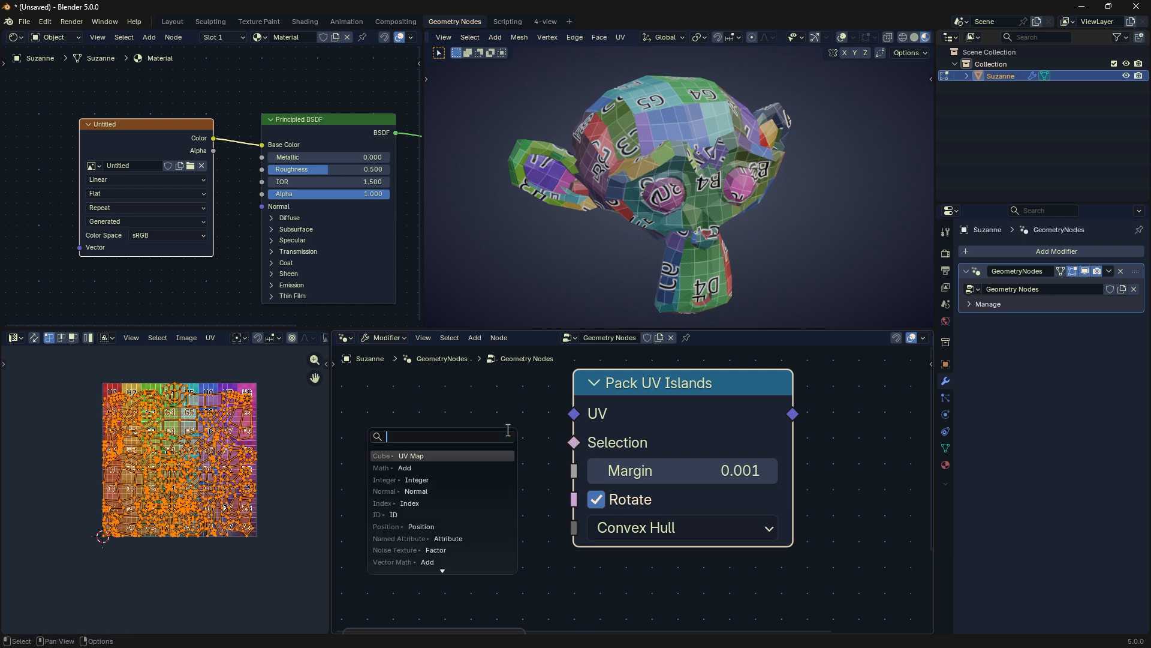
pyautogui.click(475, 467)
pyautogui.hotkey('ctrl', 'z')
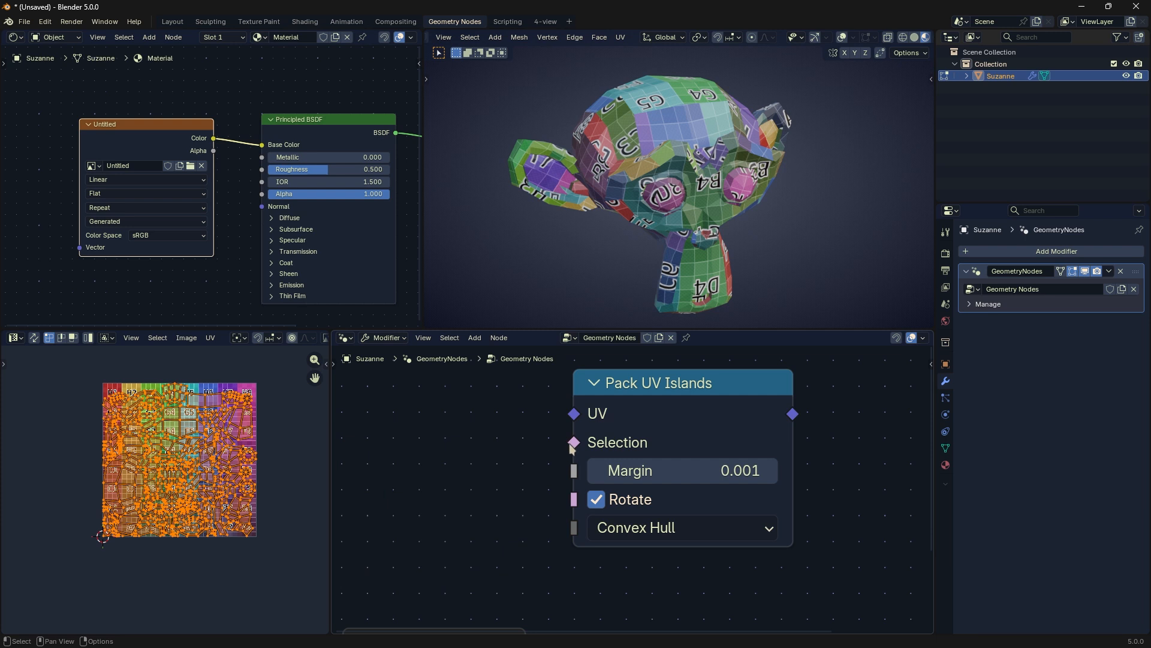
pyautogui.moveTo(574, 442); pyautogui.dragTo(480, 464)
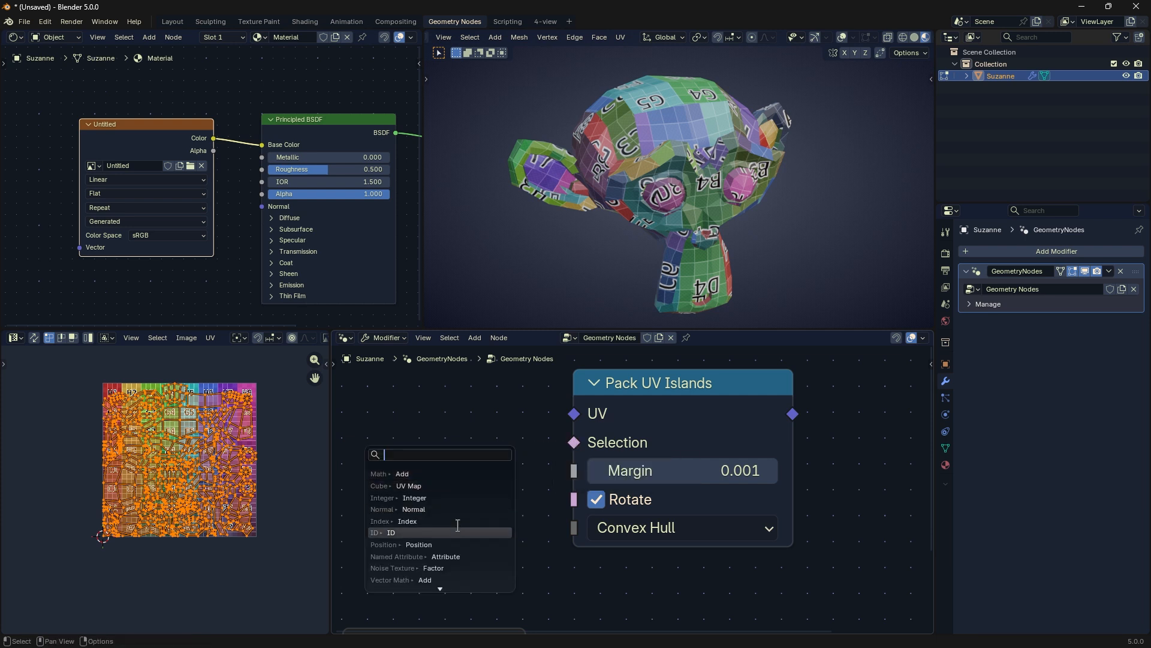
pyautogui.click(474, 498)
pyautogui.hotkey('ctrl', 'z')
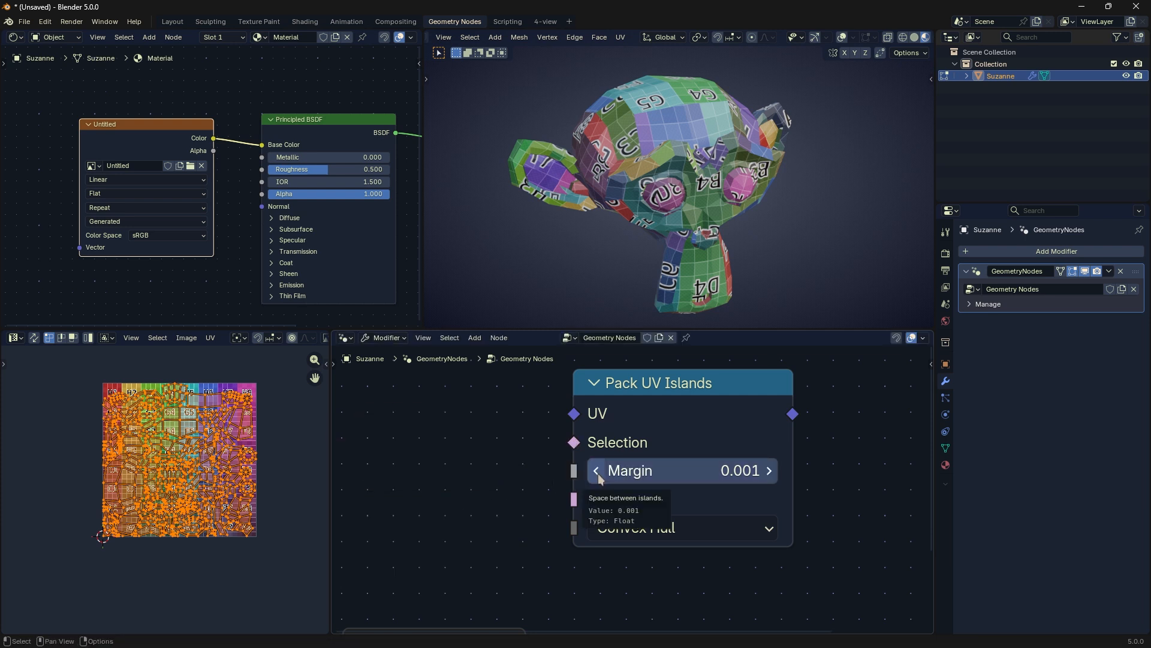
# Step: Compare the margin methods in the Pack Islands settings, trying Add and Fraction, return to Scaled, and leave without packing
pyautogui.click(212, 338)
pyautogui.click(269, 130)
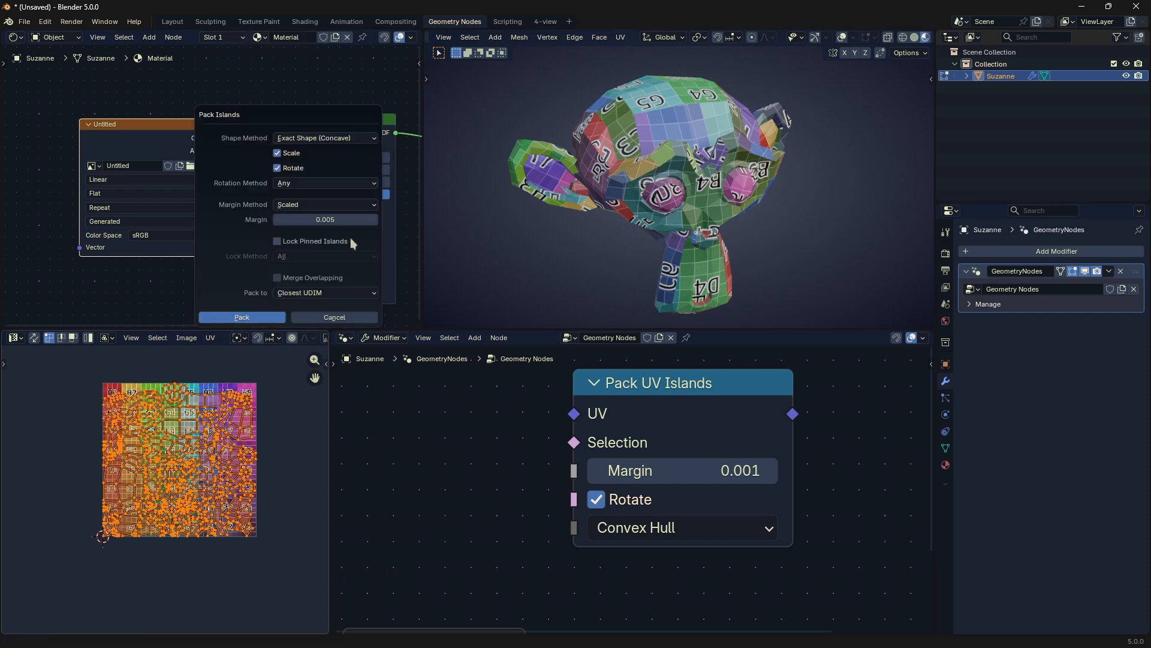
pyautogui.click(303, 200)
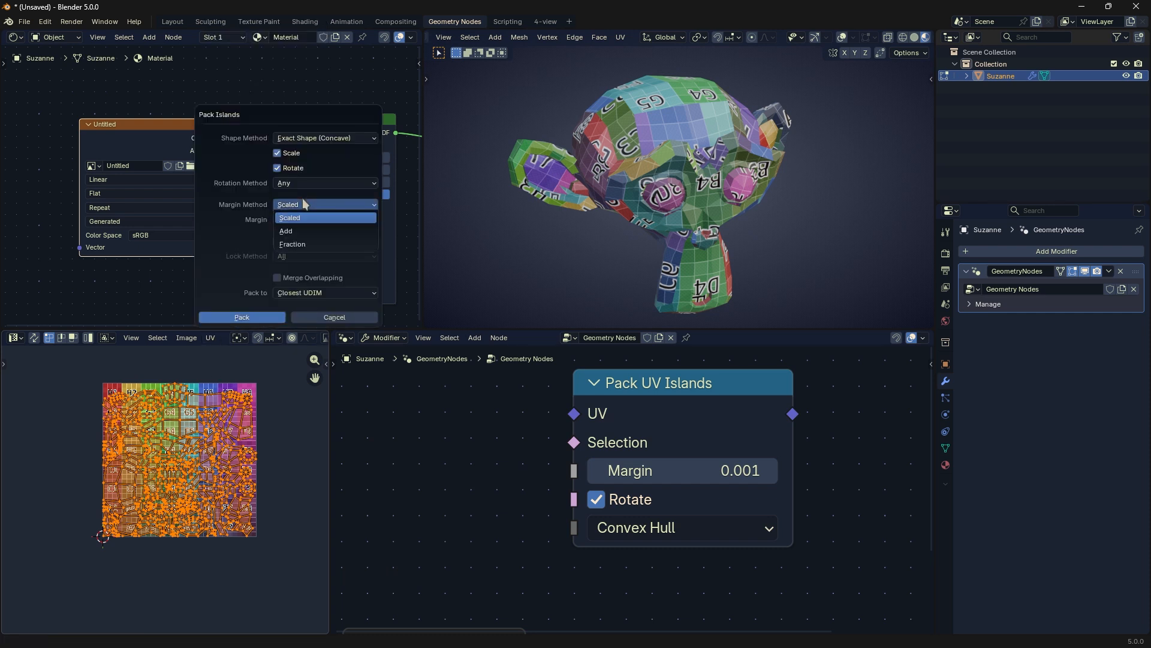
pyautogui.click(323, 231)
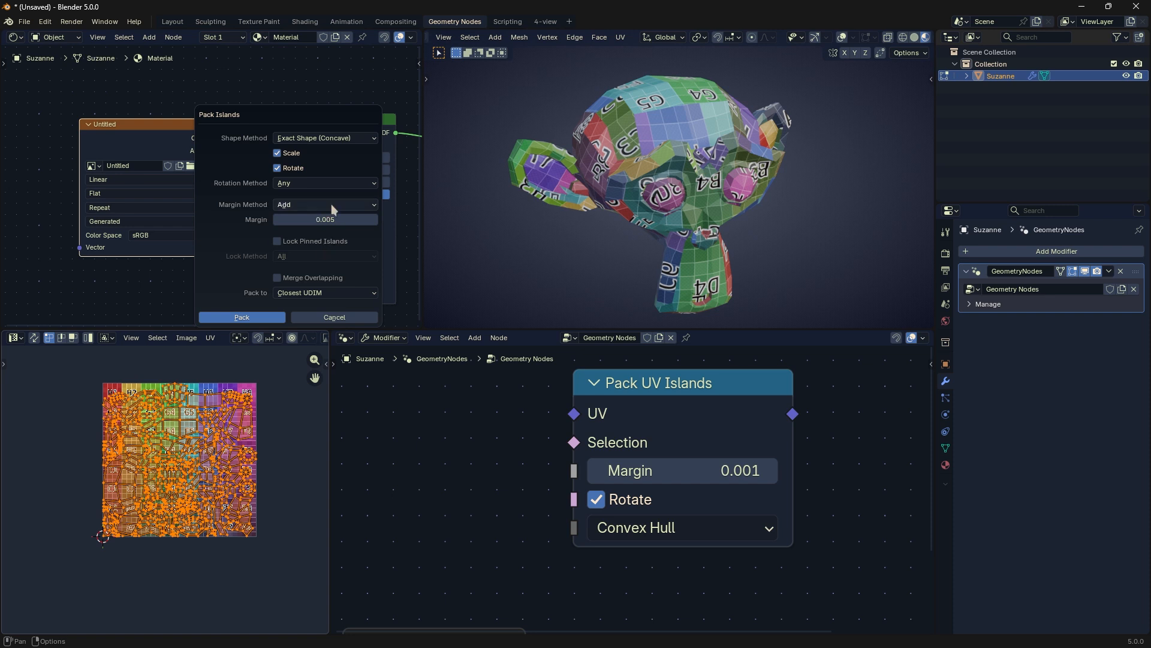
pyautogui.click(331, 204)
pyautogui.click(316, 217)
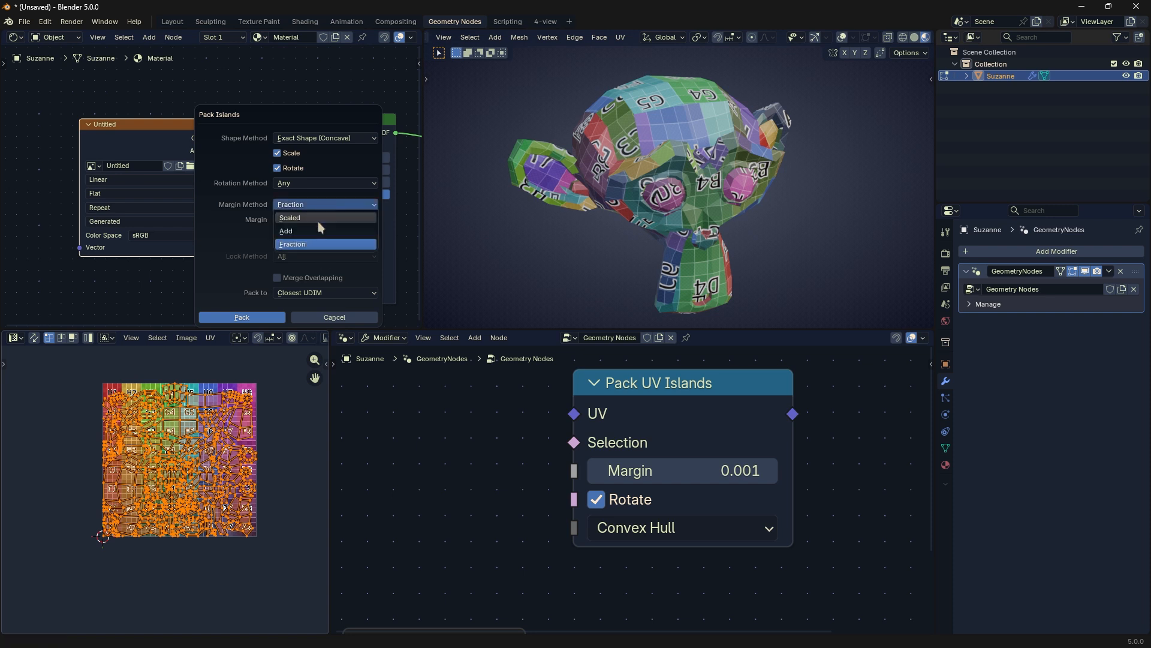
pyautogui.click(326, 221)
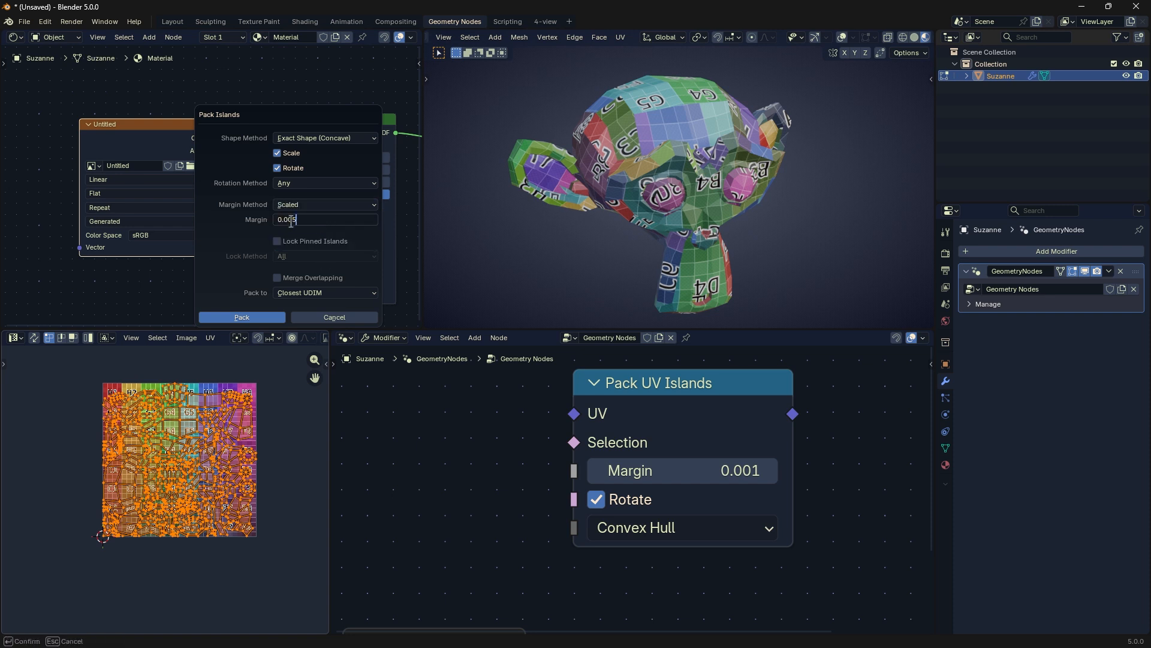
pyautogui.moveTo(292, 221); pyautogui.dragTo(305, 221)
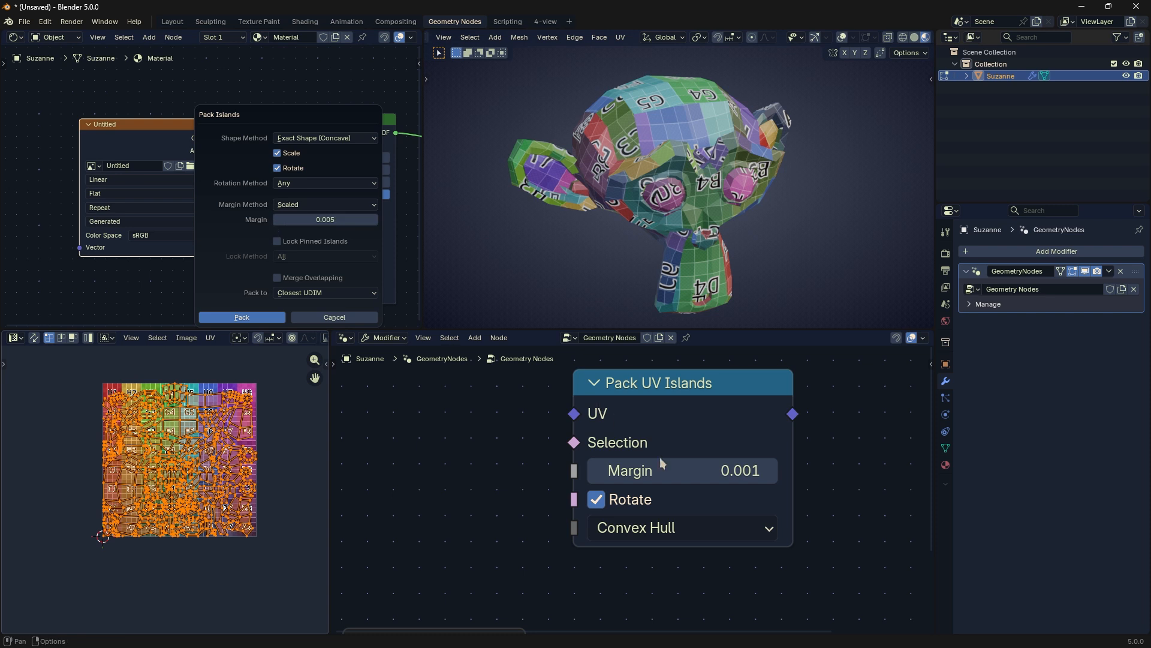
# Step: Set the Pack UV Islands node's margin to 0.000, and toggle Rotate off and back on
pyautogui.moveTo(688, 470)
pyautogui.mouseDown()
pyautogui.moveTo(738, 470)
pyautogui.moveTo(687, 470)
pyautogui.mouseUp()
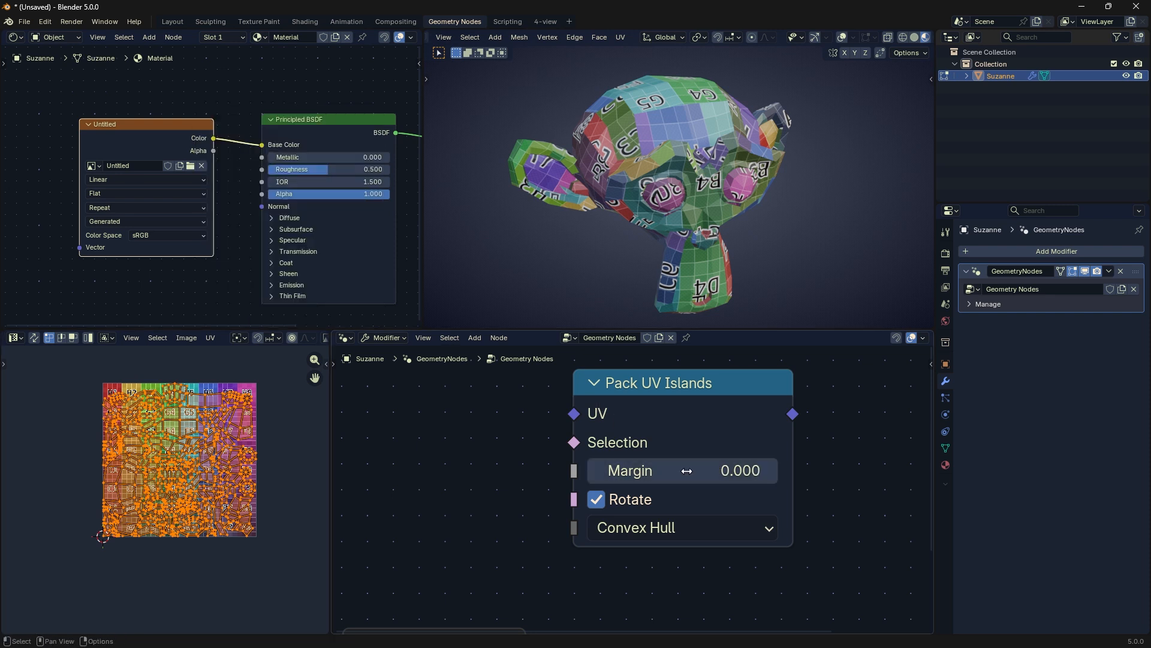
pyautogui.click(600, 500)
pyautogui.click(601, 499)
# Step: Select all UV islands and try the Cardinal and Axis-aligned rotation methods in the Pack Islands settings
pyautogui.press('a')
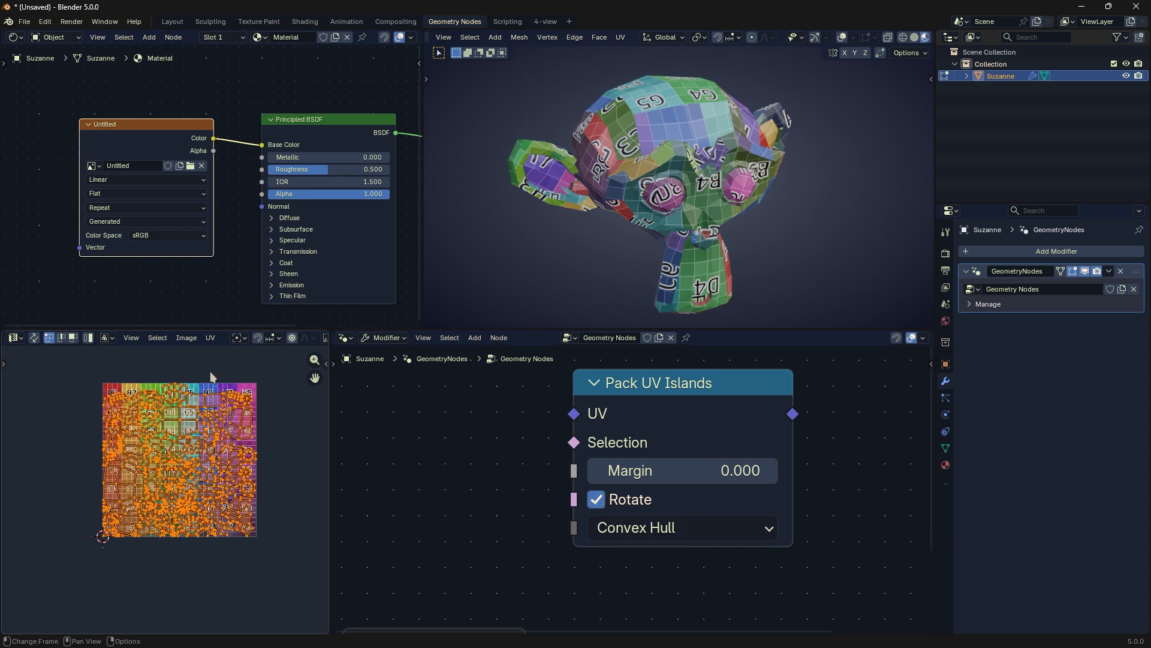
pyautogui.click(210, 337)
pyautogui.click(259, 137)
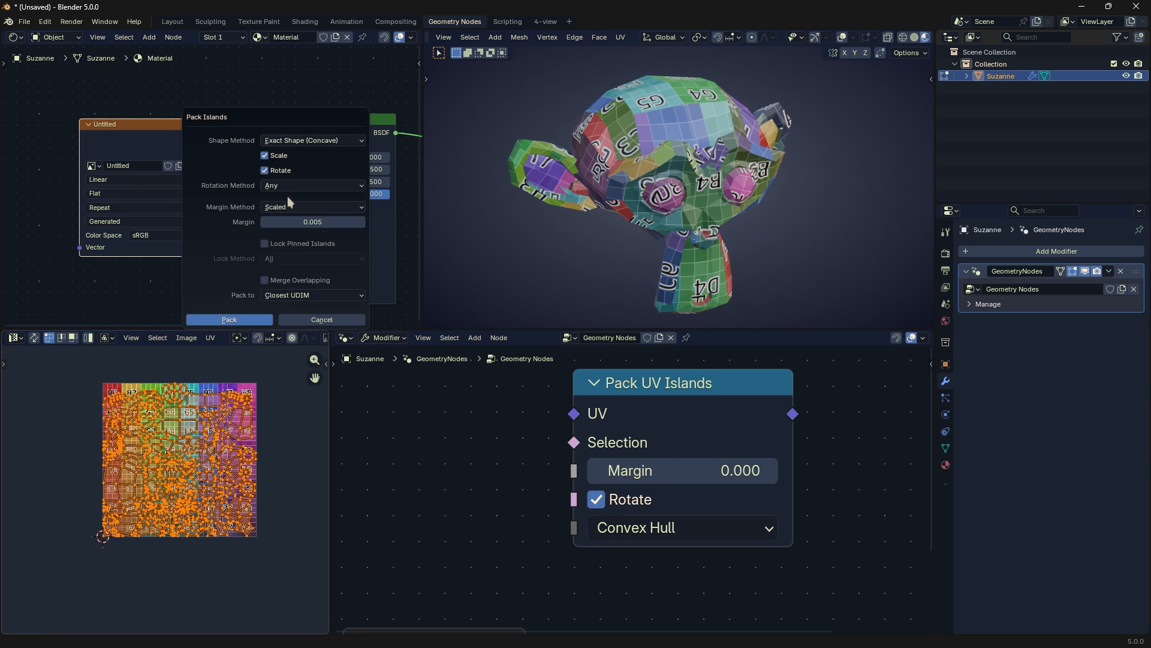
pyautogui.click(286, 185)
pyautogui.click(290, 212)
pyautogui.click(298, 186)
pyautogui.click(293, 230)
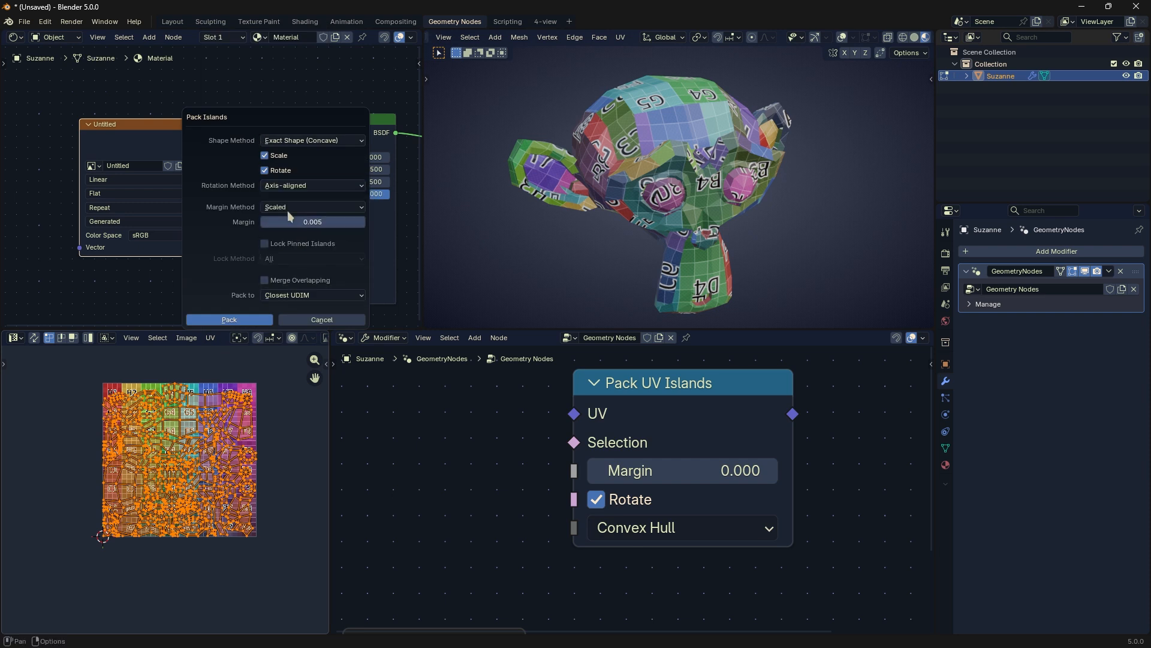
# Step: Try the Any and Cardinal rotation methods, check the Pack to options, and return the rotation method to Any
pyautogui.click(296, 187)
pyautogui.click(298, 199)
pyautogui.click(300, 186)
pyautogui.click(301, 212)
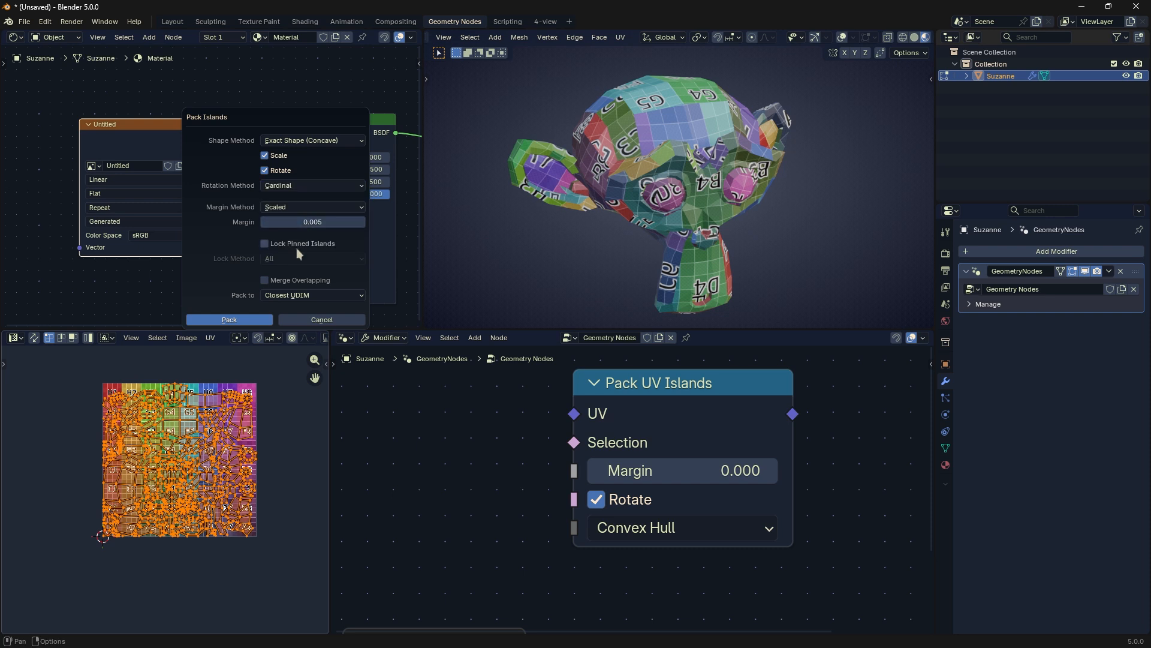
pyautogui.click(296, 295)
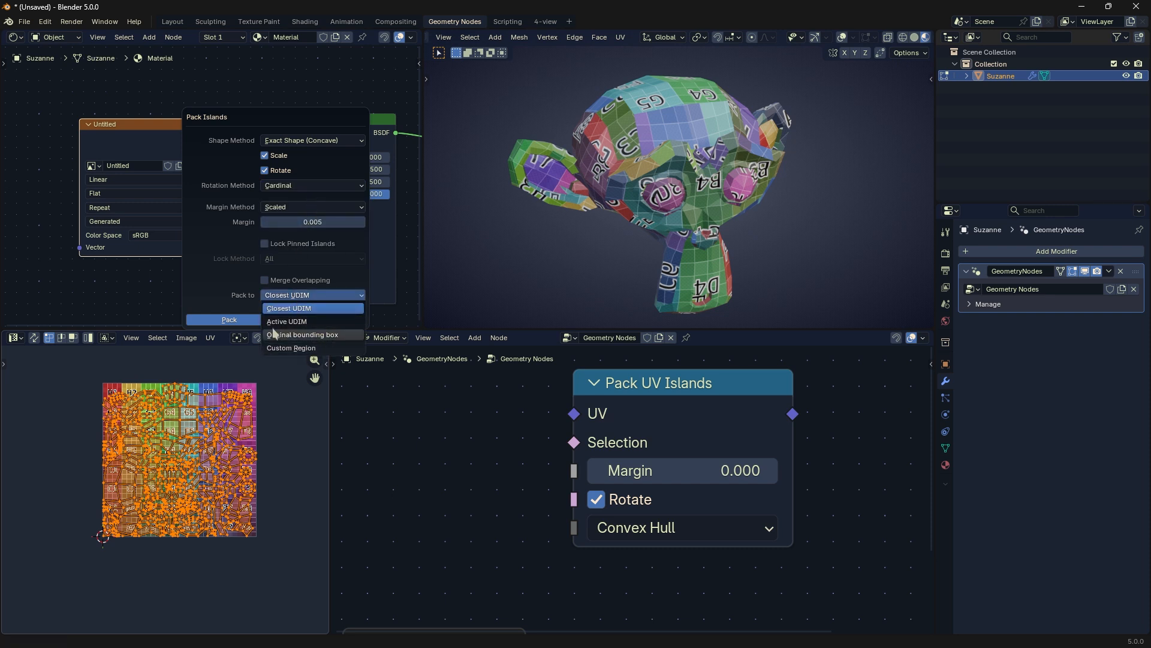
pyautogui.click(285, 185)
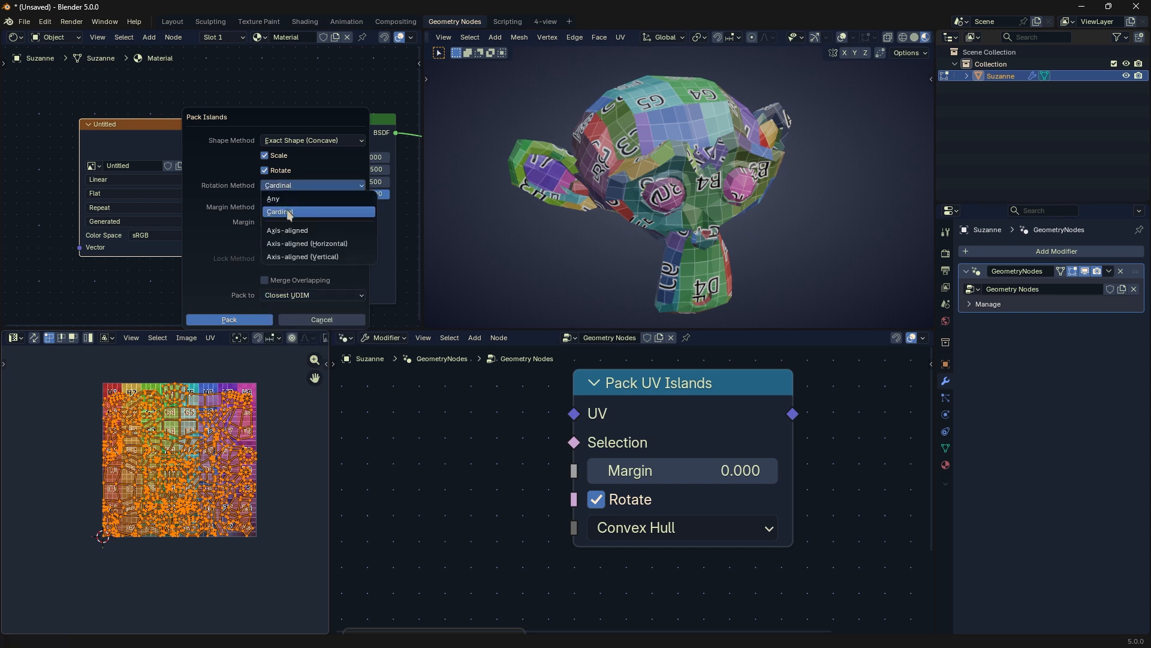
pyautogui.click(289, 199)
# Step: Turn off Rotate on the Pack UV Islands node and compare its methods, trying Exact Shape and ending on Bounding Box
pyautogui.click(617, 506)
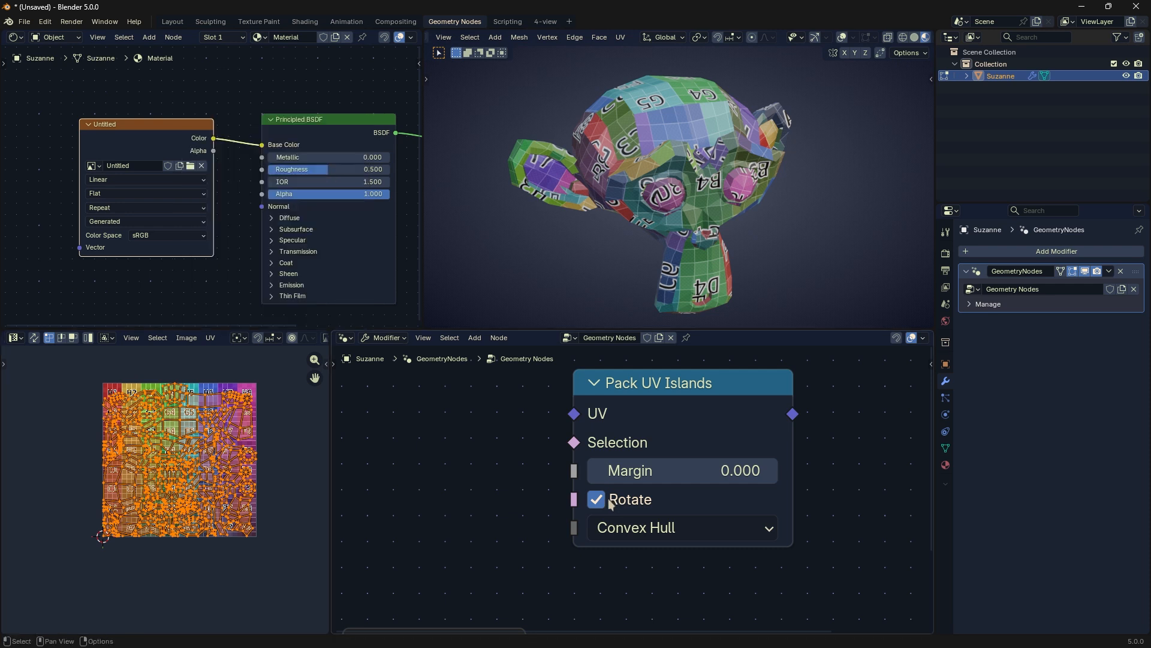
pyautogui.click(614, 503)
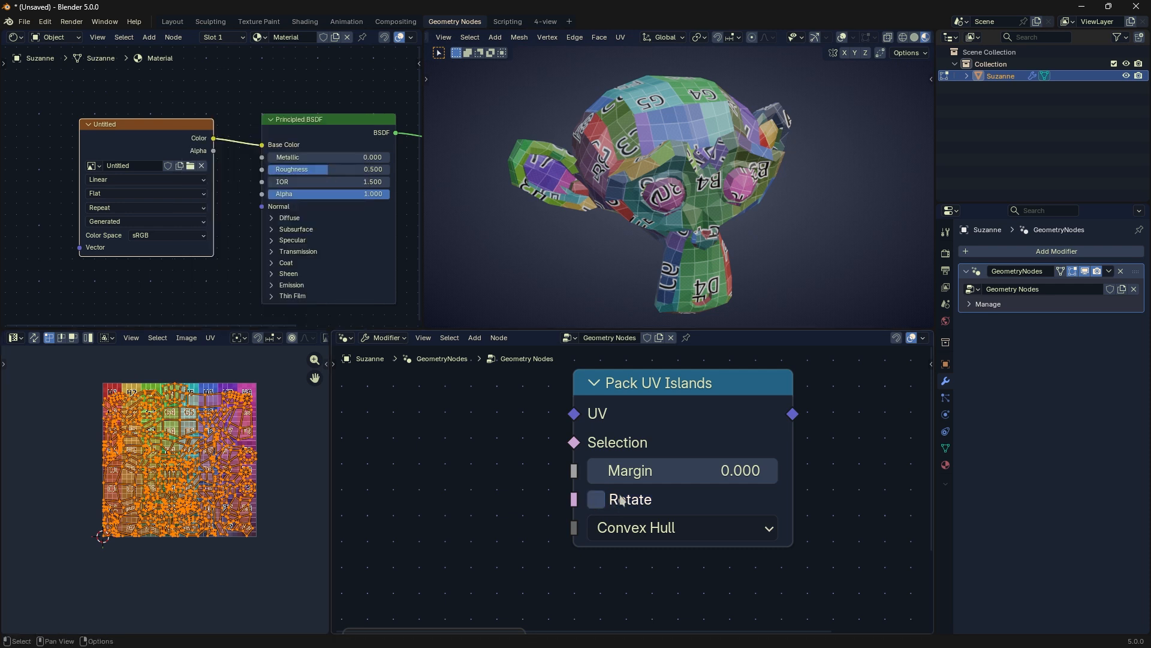
pyautogui.click(648, 533)
pyautogui.click(652, 440)
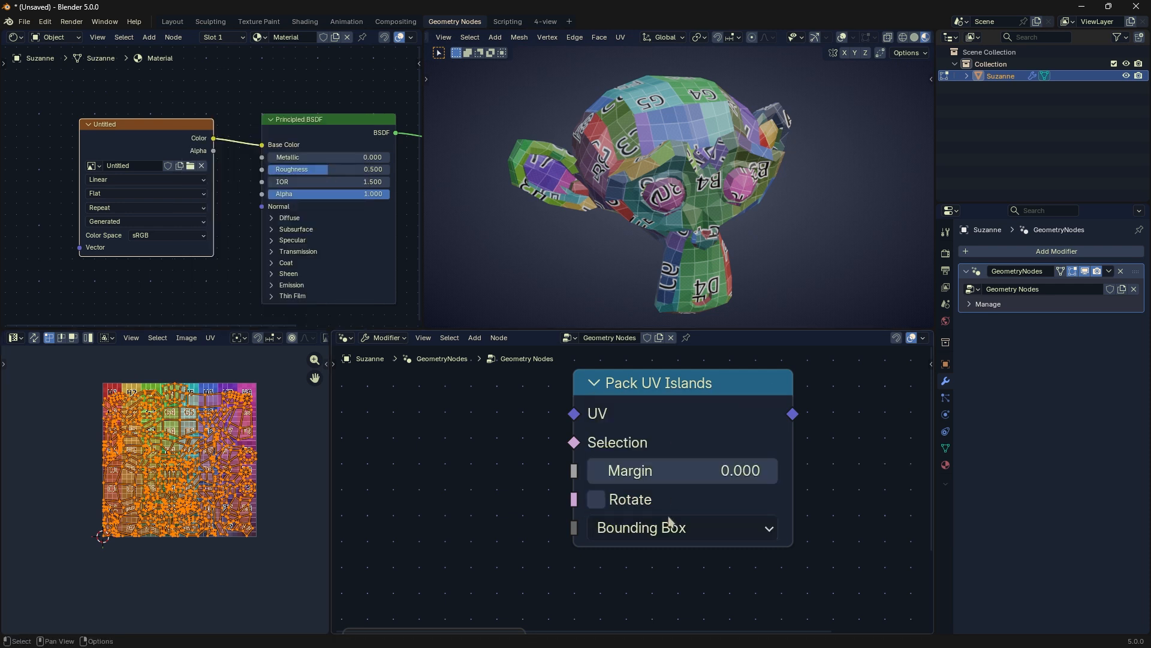
pyautogui.click(669, 521)
pyautogui.click(663, 497)
pyautogui.moveTo(691, 394); pyautogui.dragTo(659, 420)
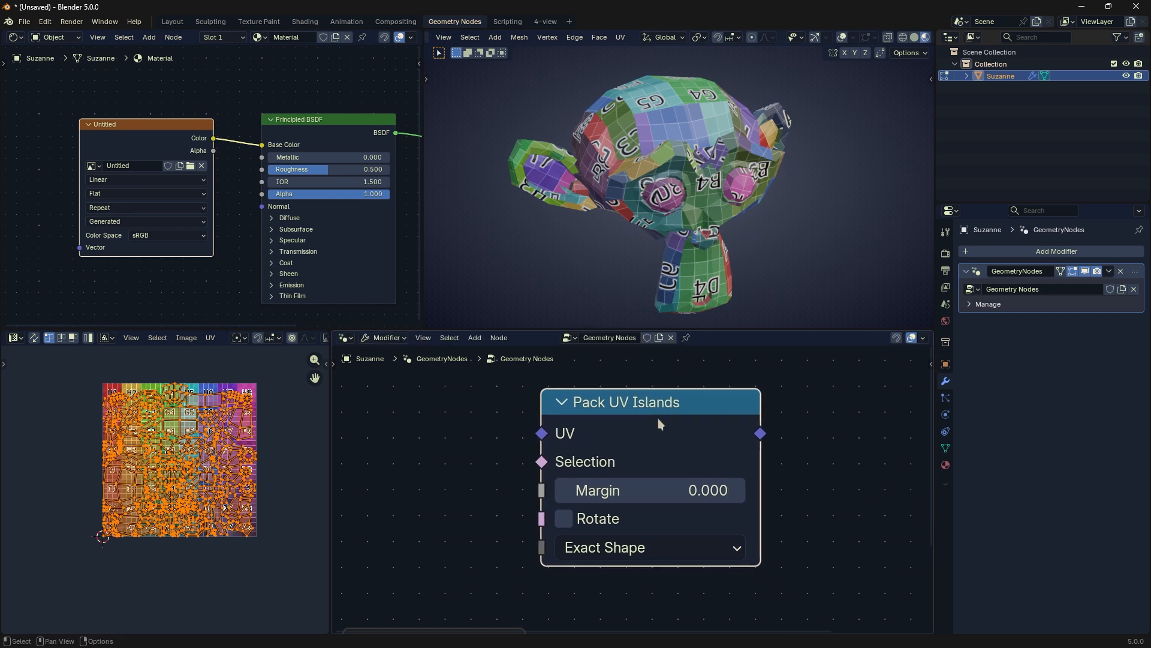
pyautogui.click(631, 550)
pyautogui.click(634, 473)
# Step: Try moving the selected UV islands sideways off the checker image, and undo the move
pyautogui.press('g')
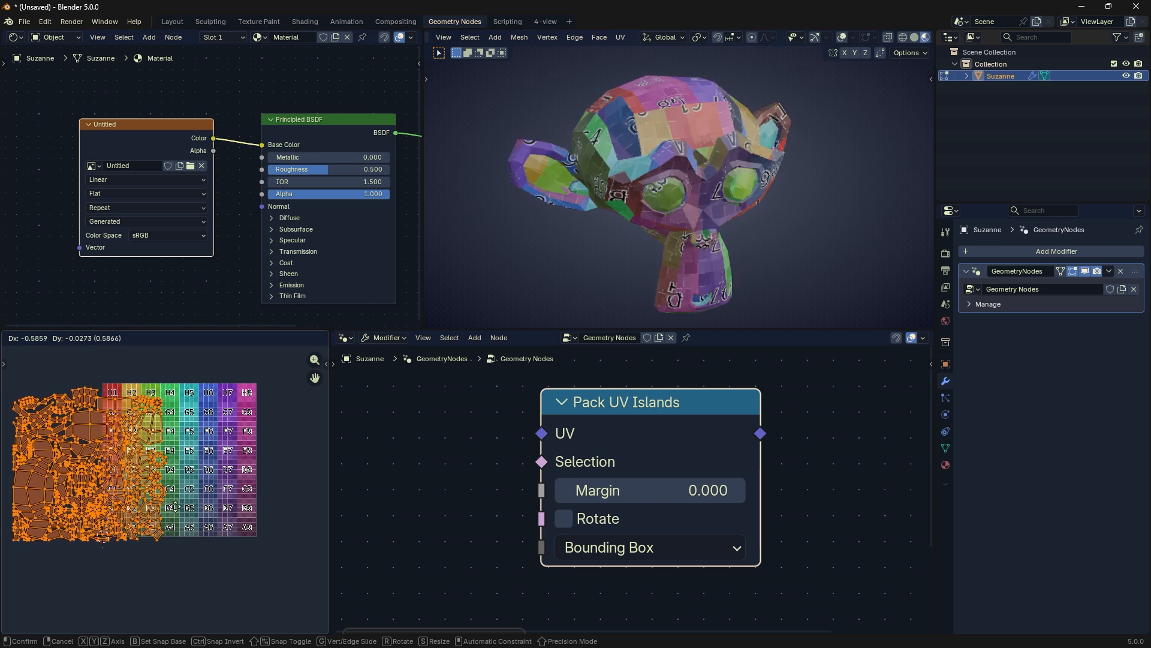
pyautogui.click(185, 485)
pyautogui.hotkey('ctrl', 'z')
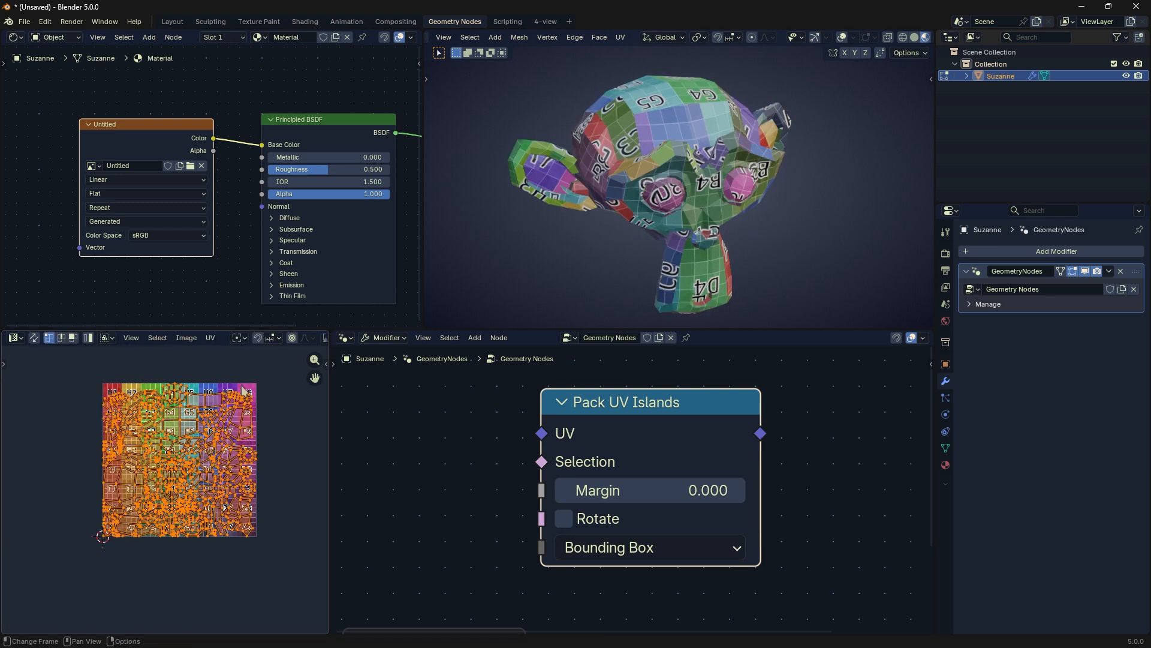
# Step: Reposition the Pack UV Islands node above the Group Input and Group Output nodes
pyautogui.scroll(-1, 653, 458)
pyautogui.moveTo(653, 459); pyautogui.dragTo(623, 447, button='middle')
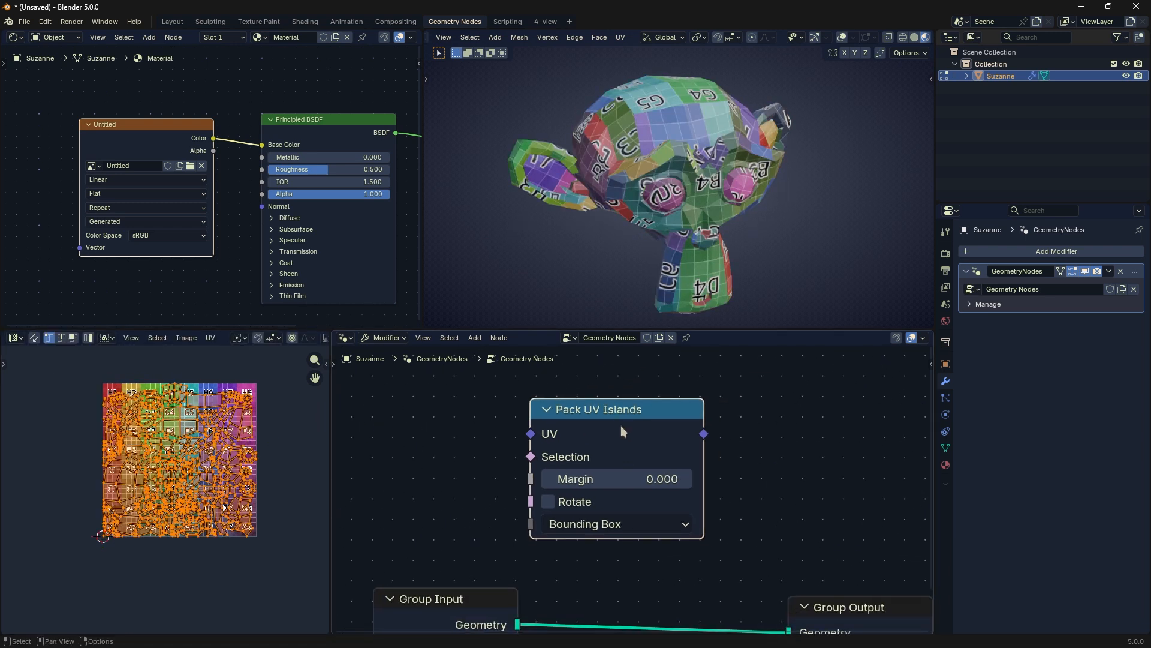
pyautogui.moveTo(627, 420); pyautogui.dragTo(647, 433)
# Step: Open the Pack Islands settings for the selected UV islands in the UV Editor and check the shape method
pyautogui.click(211, 337)
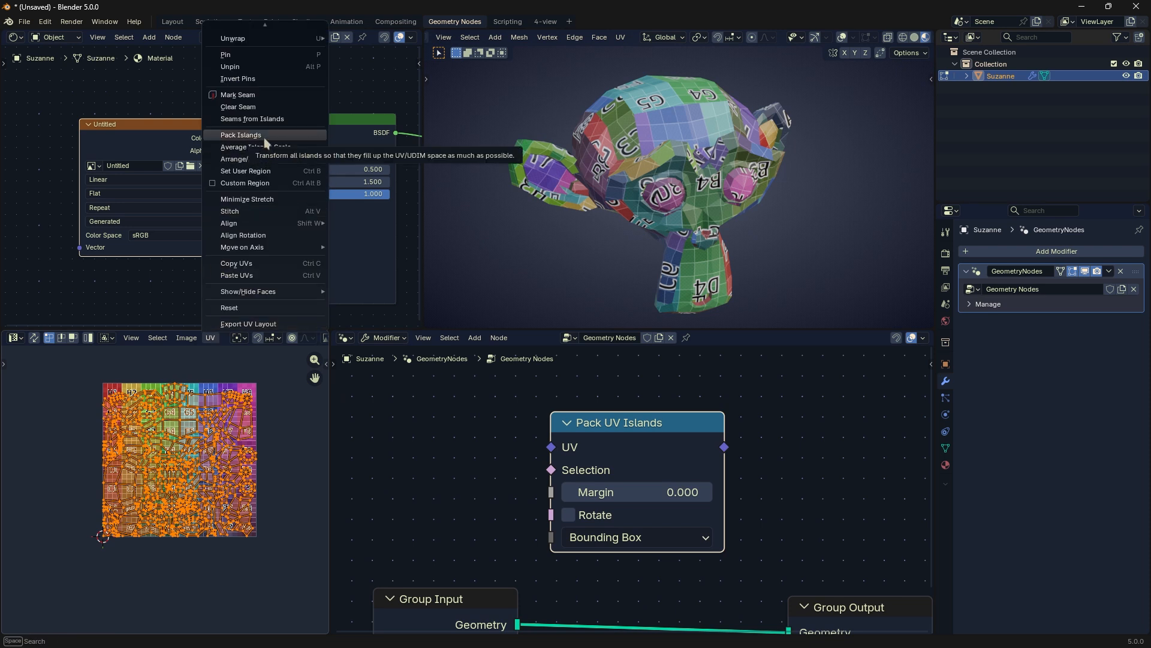
pyautogui.click(212, 337)
pyautogui.click(212, 337)
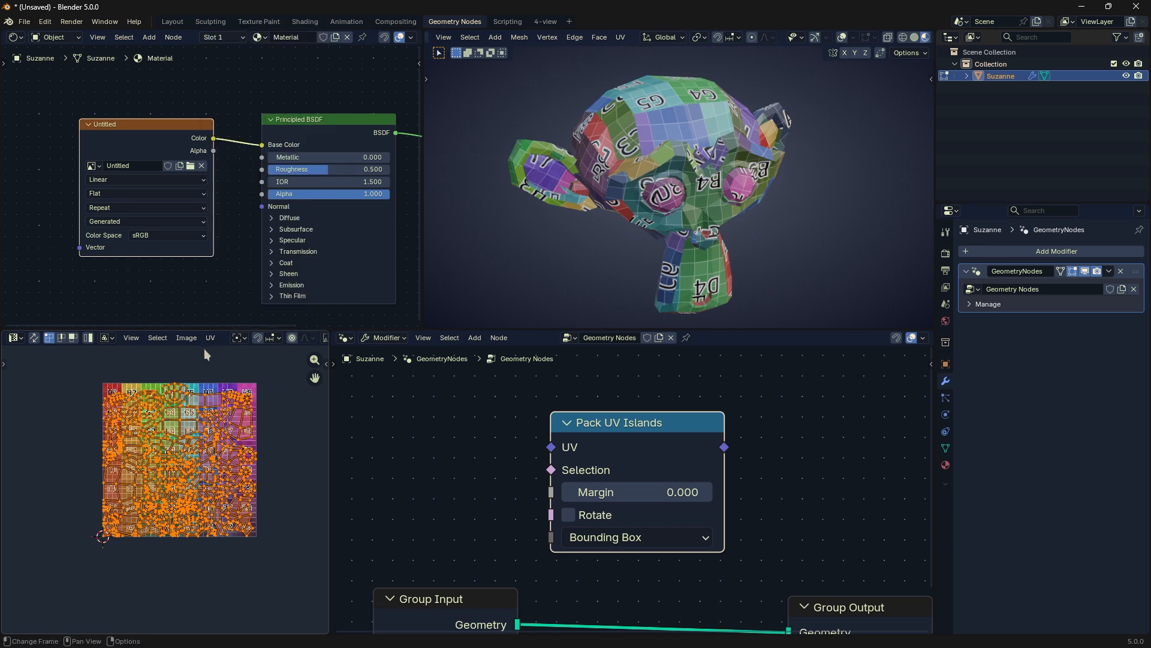
pyautogui.click(14, 337)
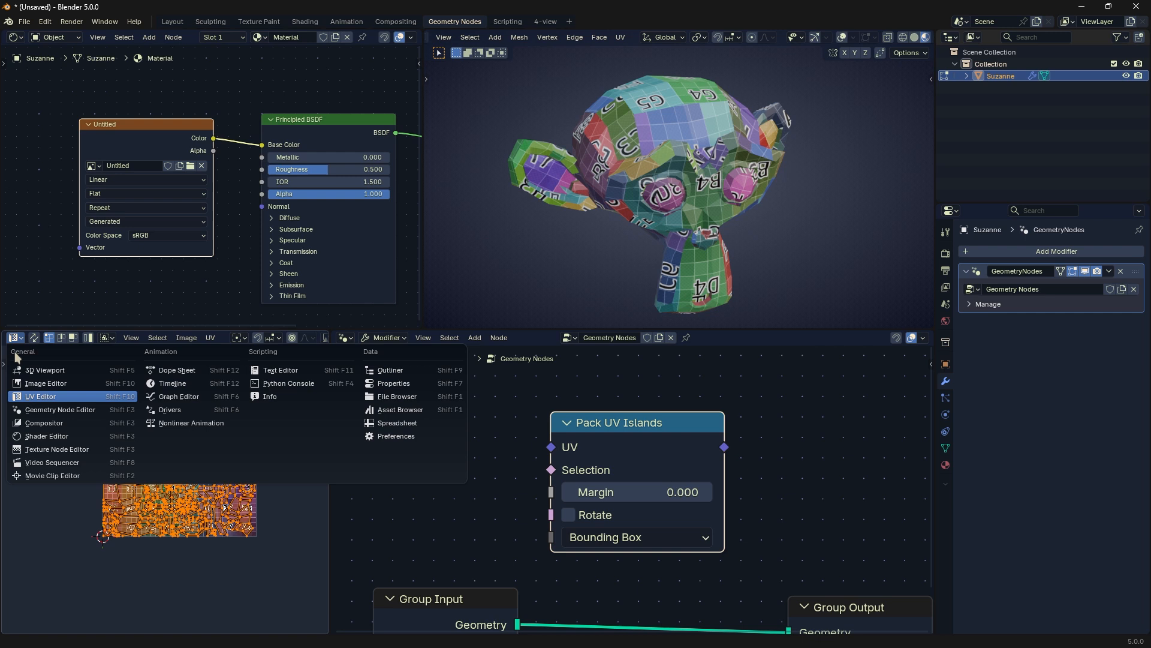
pyautogui.click(37, 394)
pyautogui.click(215, 338)
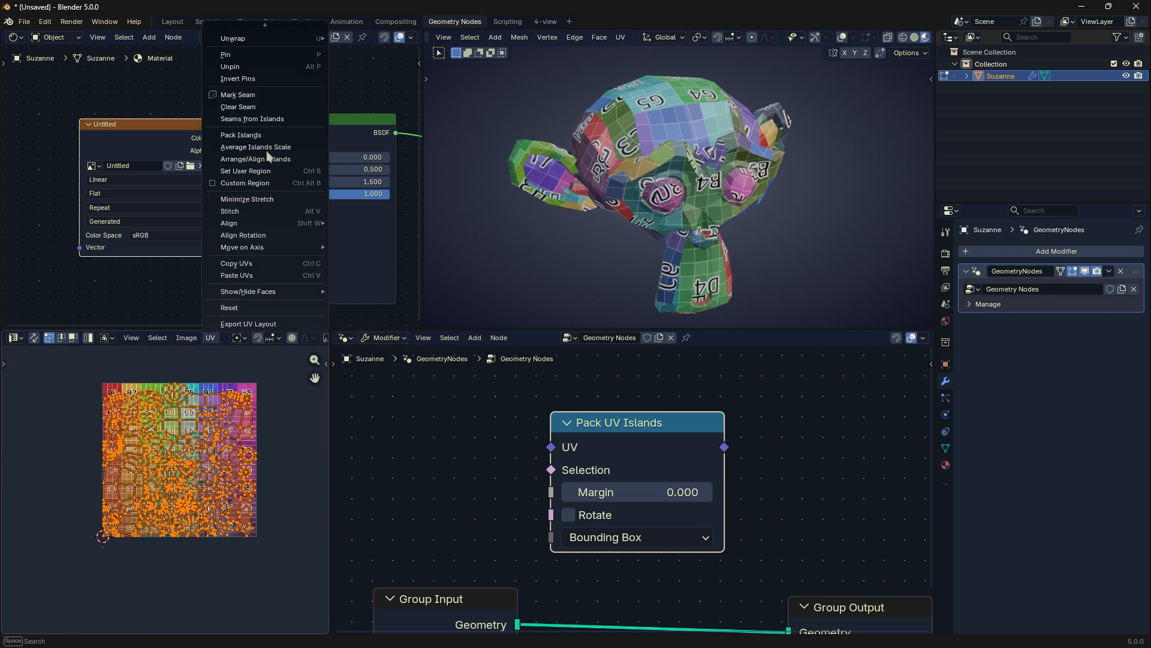
pyautogui.click(264, 132)
pyautogui.moveTo(284, 119); pyautogui.dragTo(310, 168)
pyautogui.click(318, 183)
pyautogui.click(317, 184)
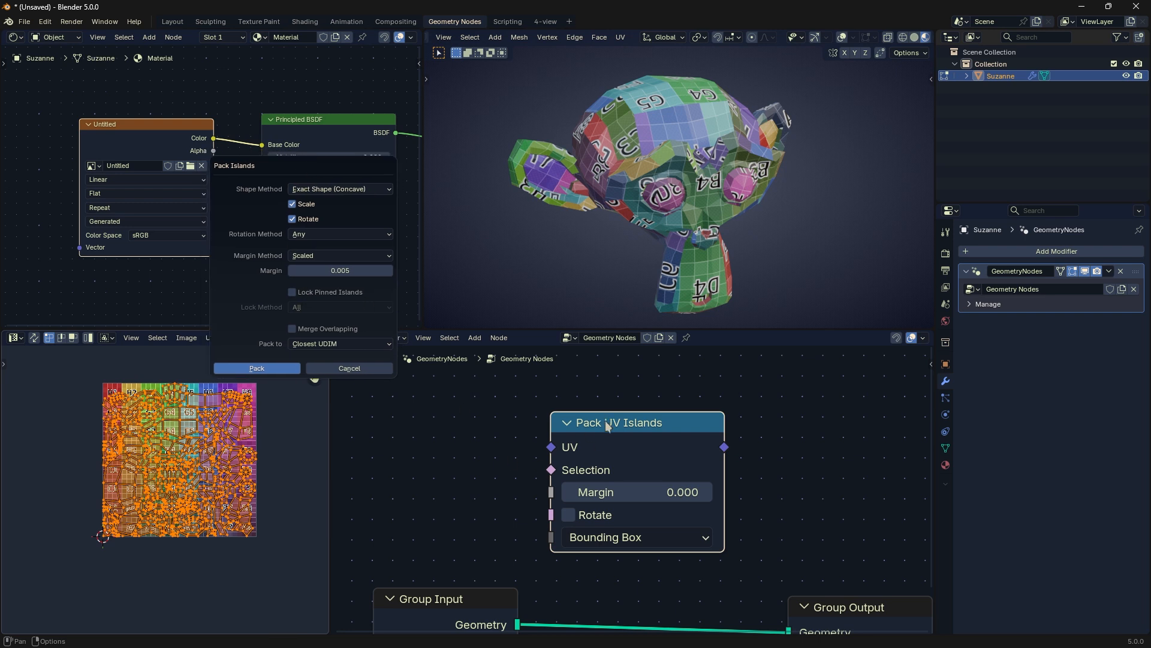
# Step: Check the Pack to options, then set the margin to 0.001 and pack the islands
pyautogui.click(351, 345)
pyautogui.click(343, 353)
pyautogui.click(326, 271)
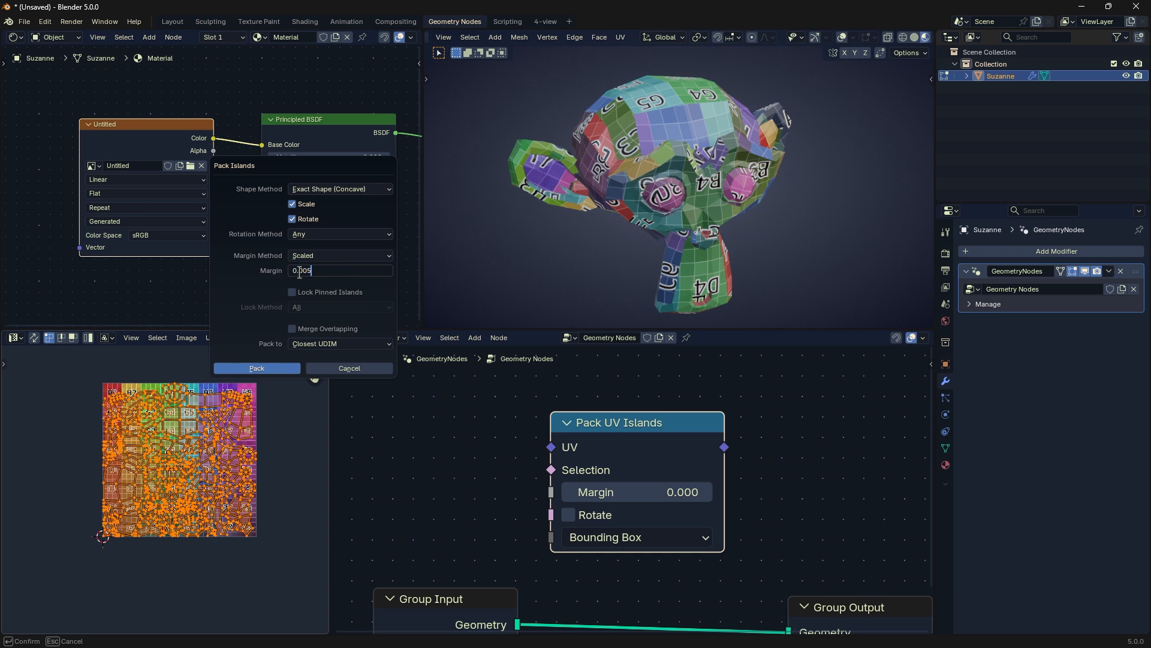
pyautogui.press('Return')
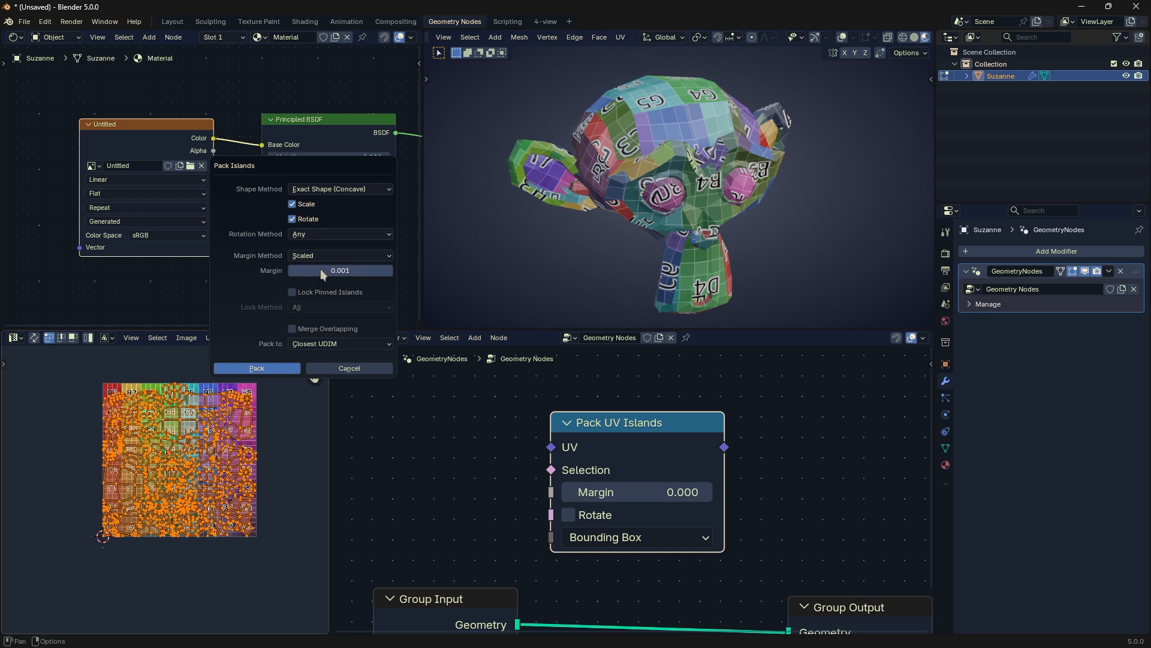
pyautogui.click(260, 368)
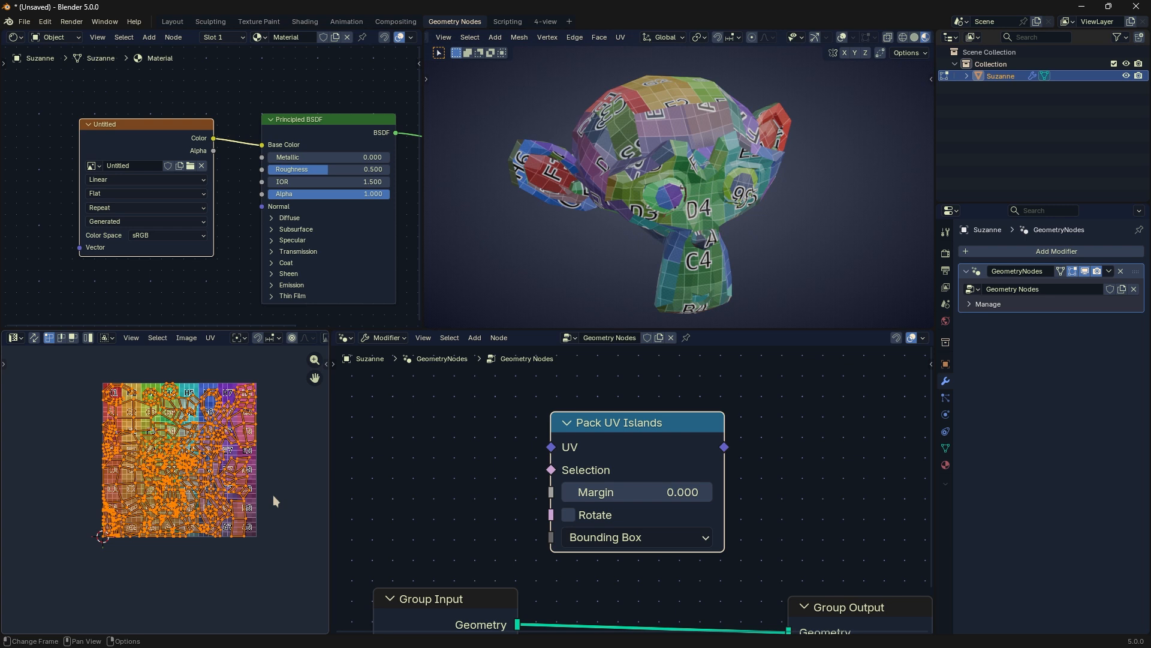
# Step: Return Suzanne to Object Mode and delete the Pack UV Islands node from the node tree
pyautogui.press('Tab')
pyautogui.moveTo(641, 437); pyautogui.dragTo(687, 444)
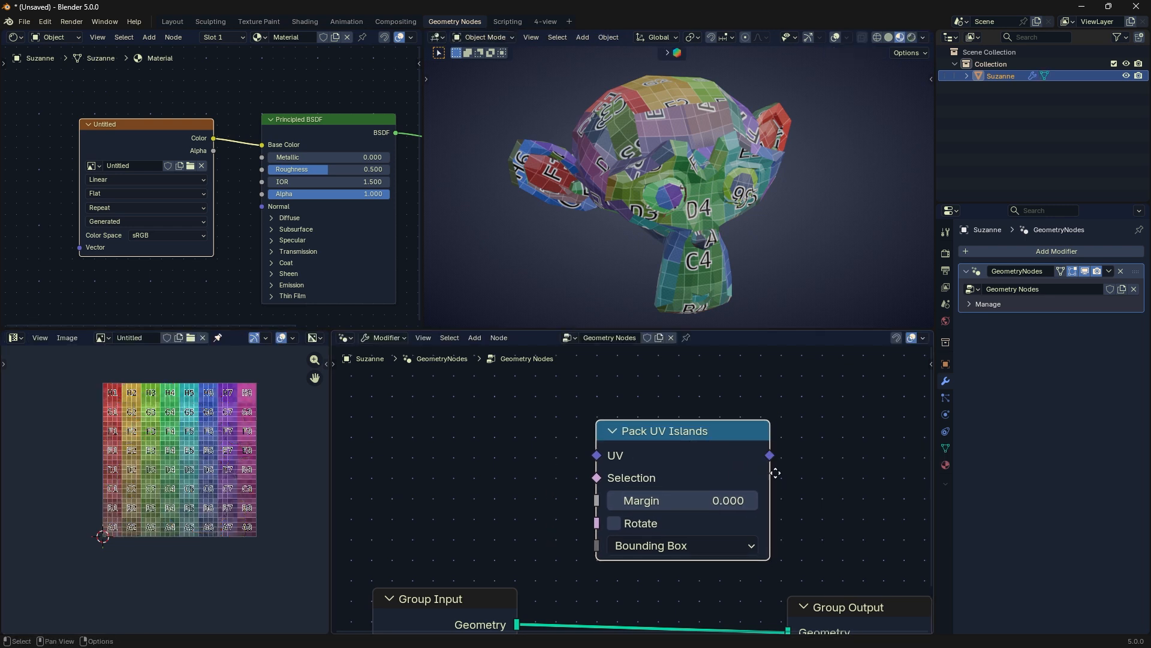
pyautogui.moveTo(742, 444); pyautogui.dragTo(660, 443, button='middle')
pyautogui.moveTo(660, 444); pyautogui.dragTo(615, 416)
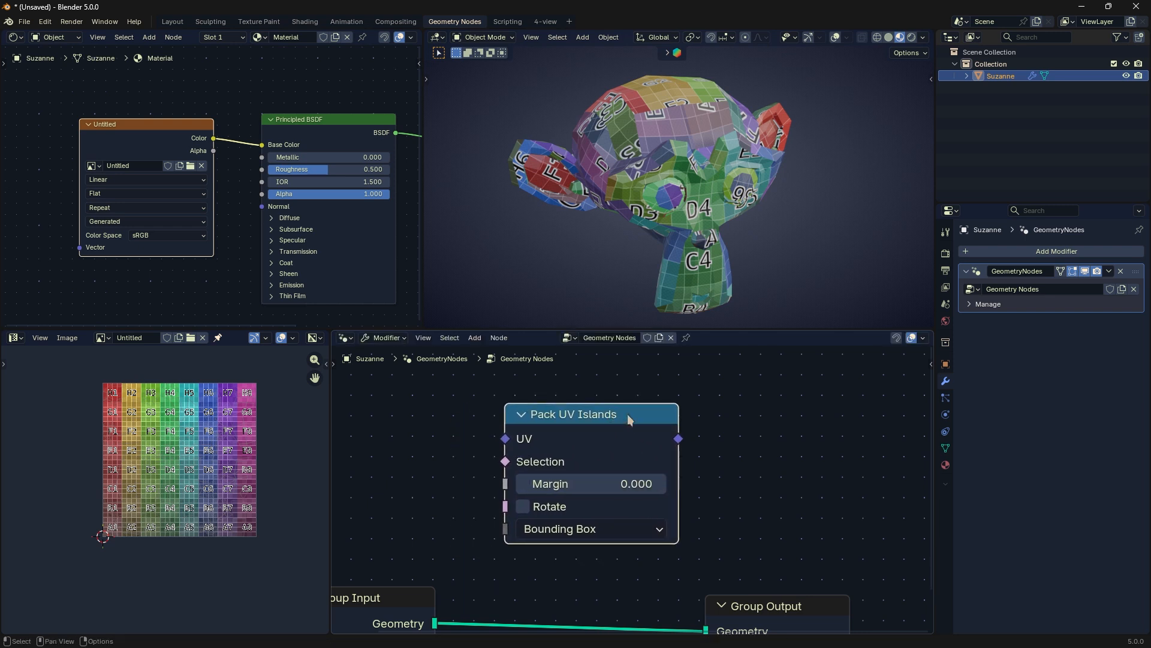
pyautogui.press('x')
# Step: Add a UV Tangent node above the Group Input and Group Output connection and widen it slightly
pyautogui.hotkey('shift', 'a')
pyautogui.moveTo(627, 413)
pyautogui.moveTo(682, 490)
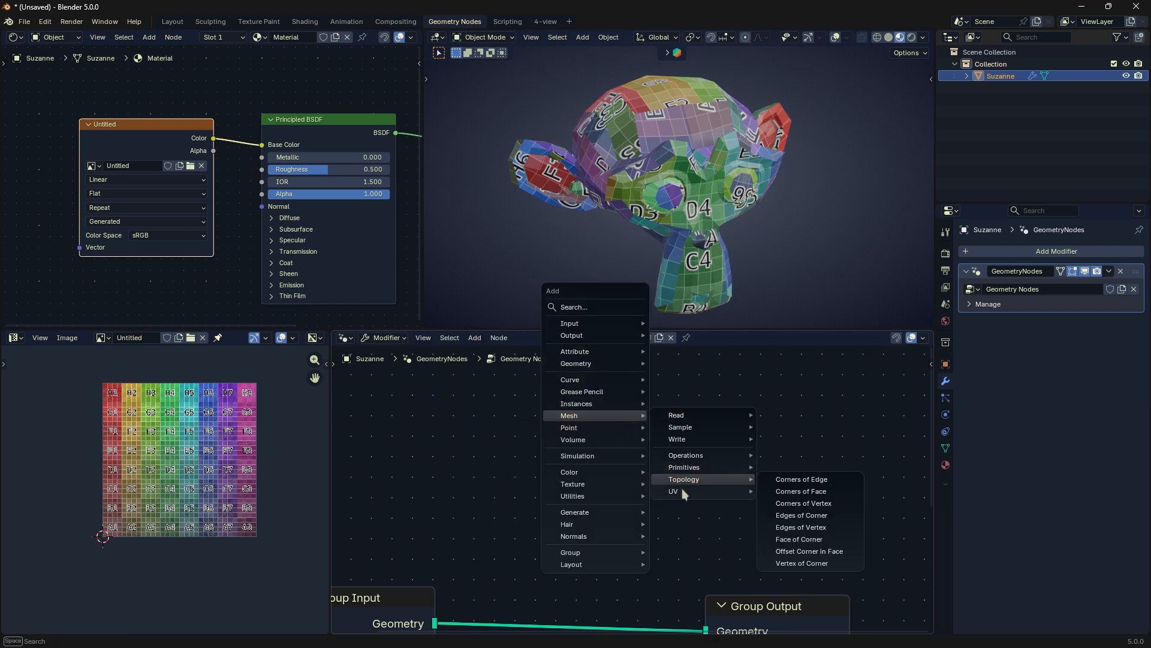
pyautogui.click(791, 503)
pyautogui.click(616, 403)
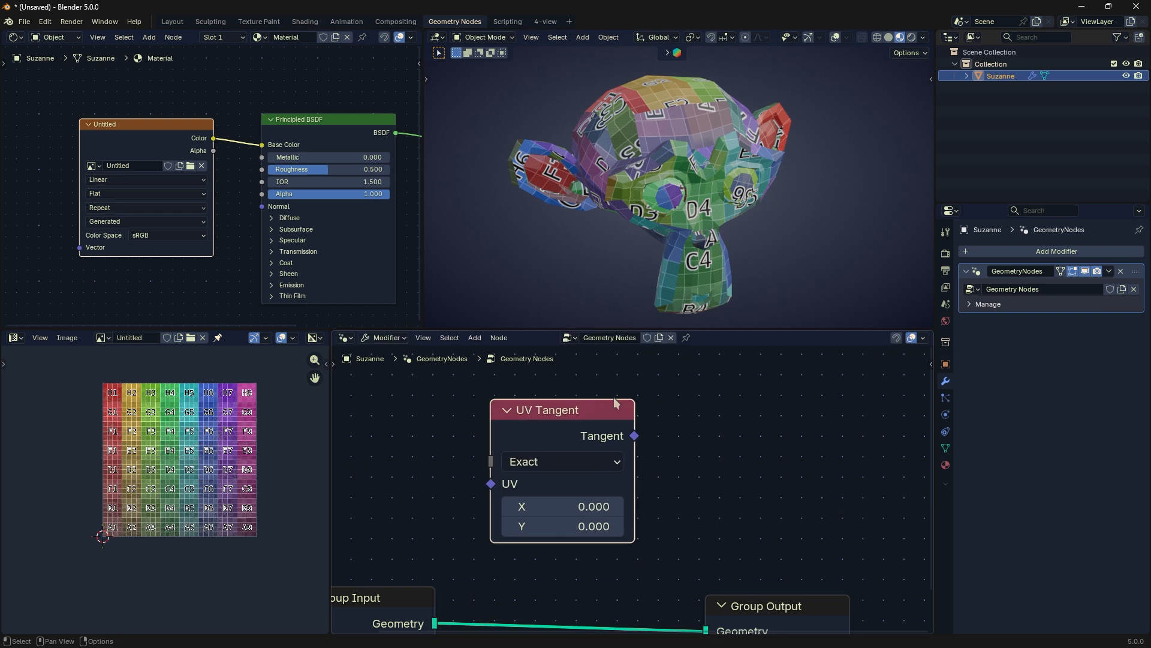
pyautogui.moveTo(632, 406); pyautogui.dragTo(660, 408)
pyautogui.click(673, 422)
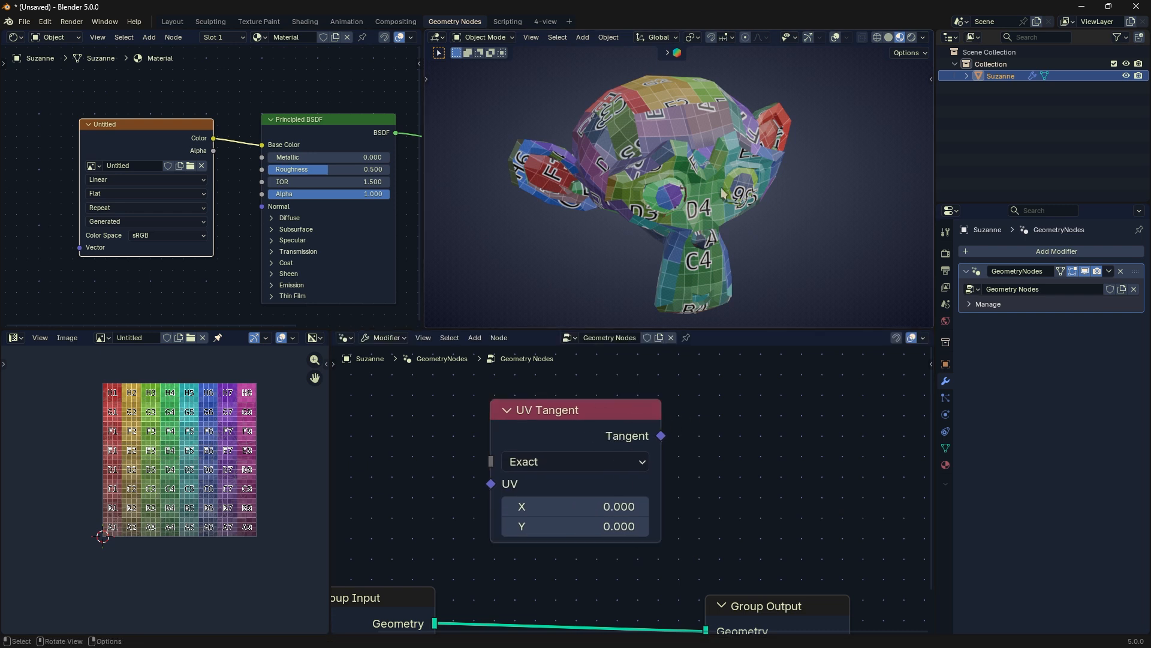
# Step: Show the 3D viewport's overlays and tool strip, and enter Edit Mode on Suzanne with nothing selected
pyautogui.click(835, 37)
pyautogui.click(811, 37)
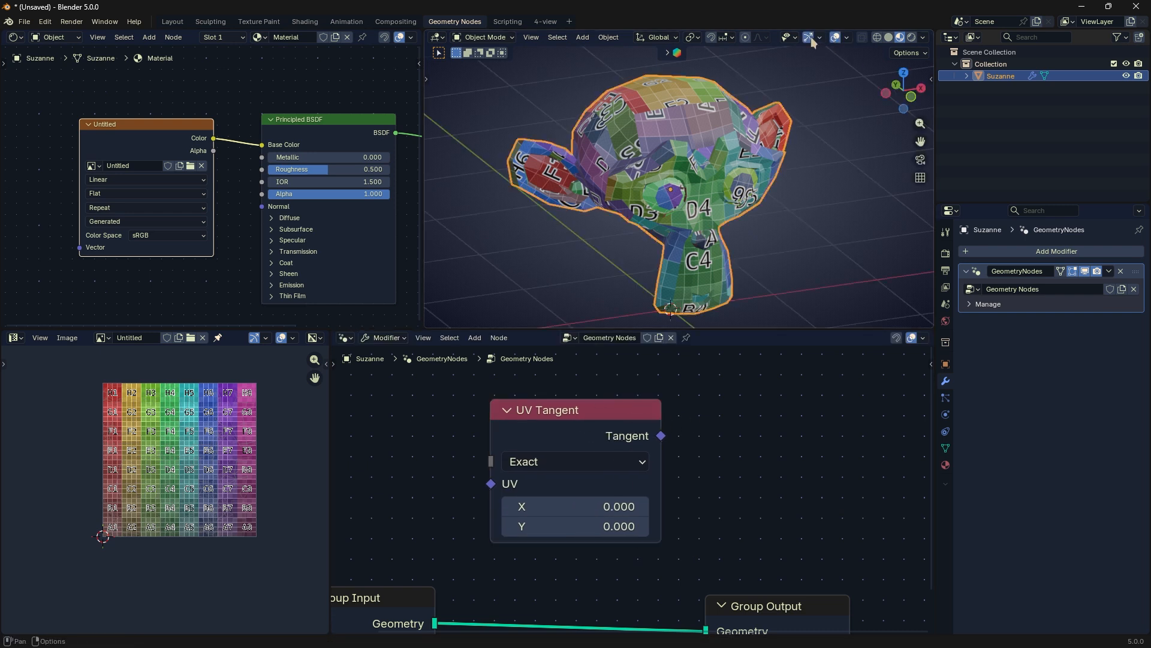
pyautogui.click(809, 38)
pyautogui.press('t')
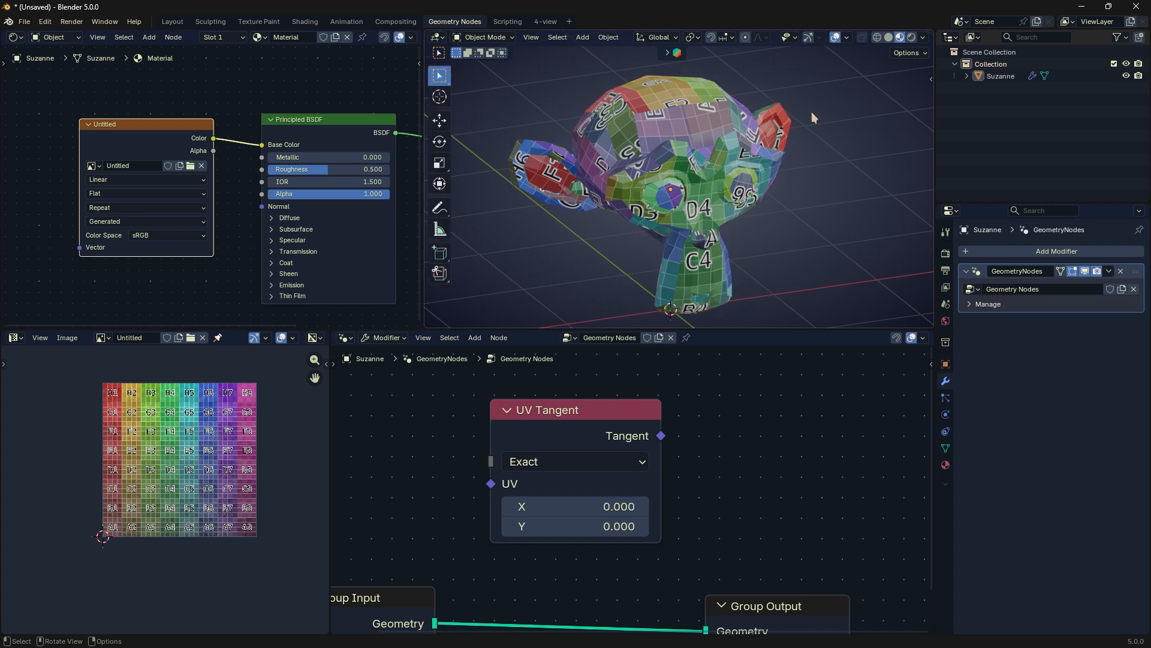
pyautogui.press('Tab')
pyautogui.hotkey('alt', 'a')
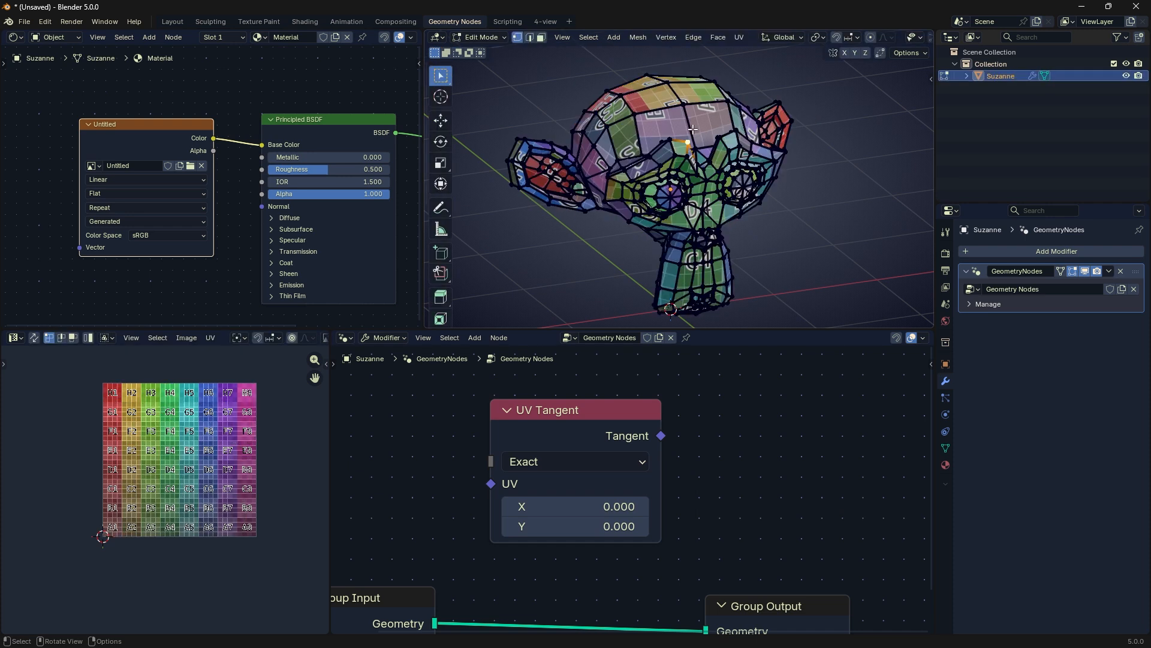
# Step: Select the vertical edge in the middle of Suzanne's forehead in edge mode, and switch the viewport to solid shading
pyautogui.press('2')
pyautogui.click(689, 125)
pyautogui.moveTo(702, 135)
pyautogui.mouseDown(button='middle')
pyautogui.moveTo(687, 130)
pyautogui.moveTo(702, 141)
pyautogui.mouseUp(button='middle')
pyautogui.keyDown('alt'); pyautogui.click(692, 127); pyautogui.keyUp('alt')
pyautogui.hotkey('alt', 'a')
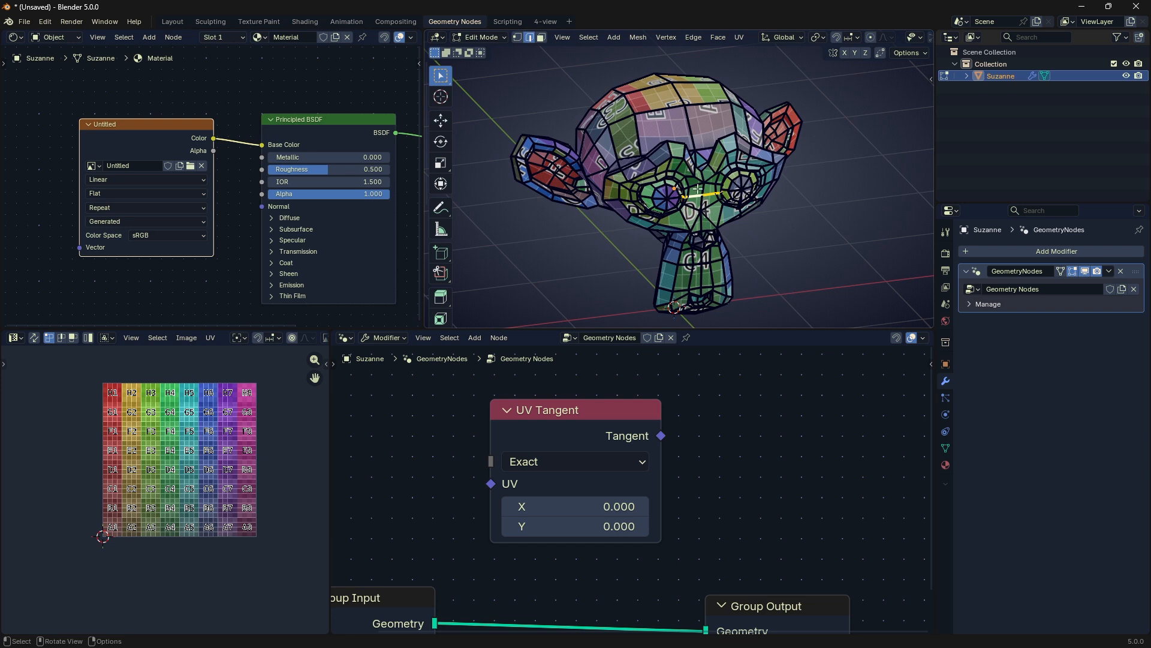
pyautogui.rightClick(701, 202)
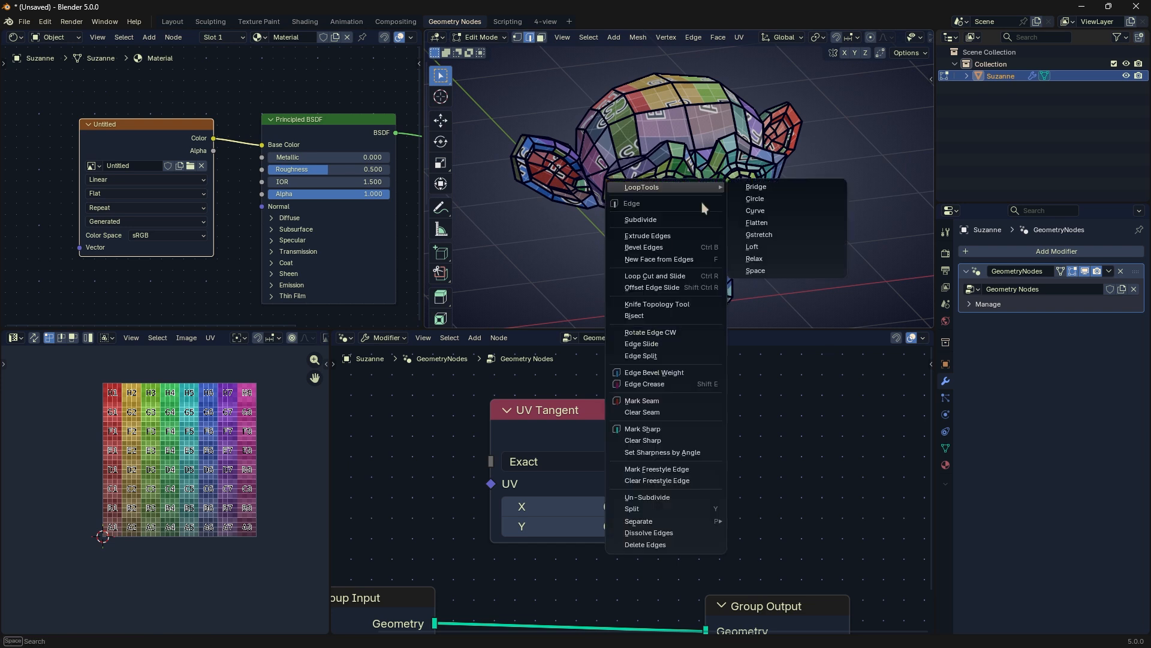
pyautogui.click(692, 127)
pyautogui.scroll(2, 715, 110)
pyautogui.keyDown('shift'); pyautogui.moveTo(715, 111); pyautogui.dragTo(726, 148, button='middle'); pyautogui.keyUp('shift')
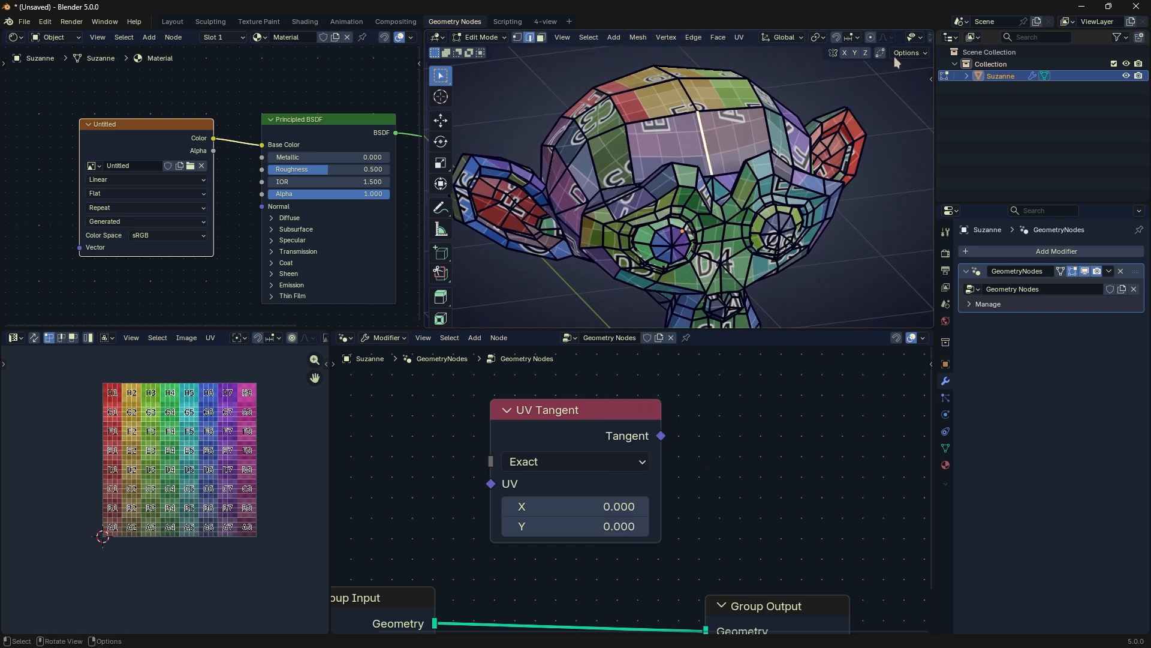
pyautogui.scroll(-5, 896, 40)
pyautogui.click(912, 39)
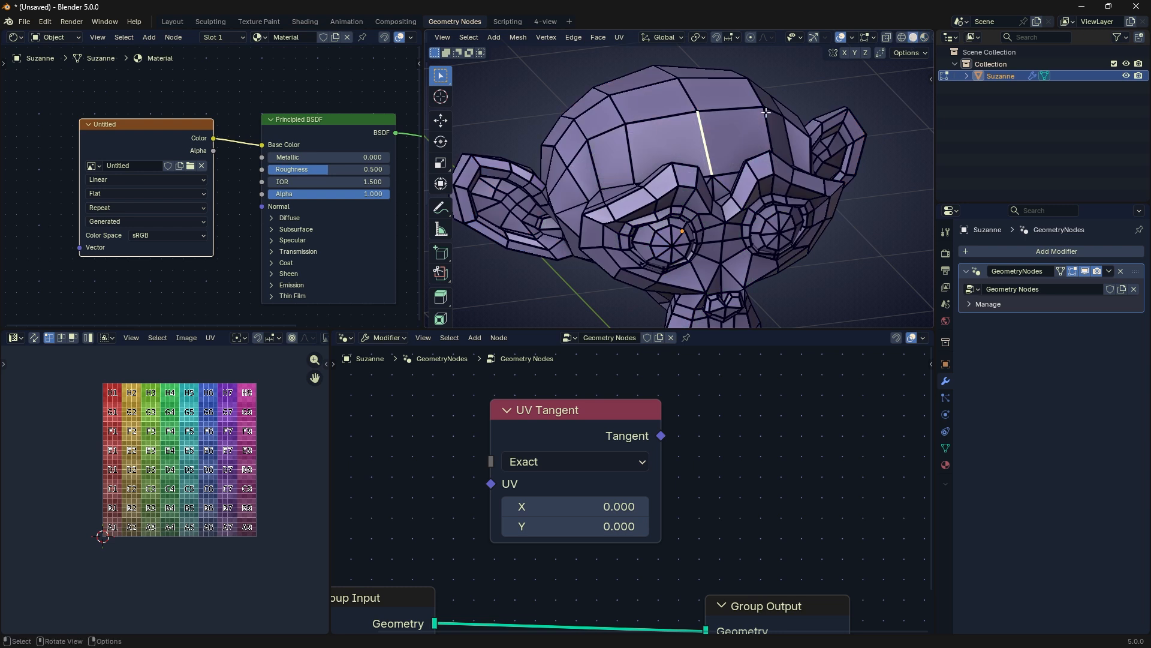
# Step: Select the two connected edges running down the middle of Suzanne's forehead and mark them as sharp
pyautogui.scroll(1, 695, 83)
pyautogui.keyDown('shift'); pyautogui.moveTo(696, 84); pyautogui.dragTo(691, 132, button='middle'); pyautogui.keyUp('shift')
pyautogui.click(686, 127)
pyautogui.keyDown('shift'); pyautogui.click(706, 178); pyautogui.keyUp('shift')
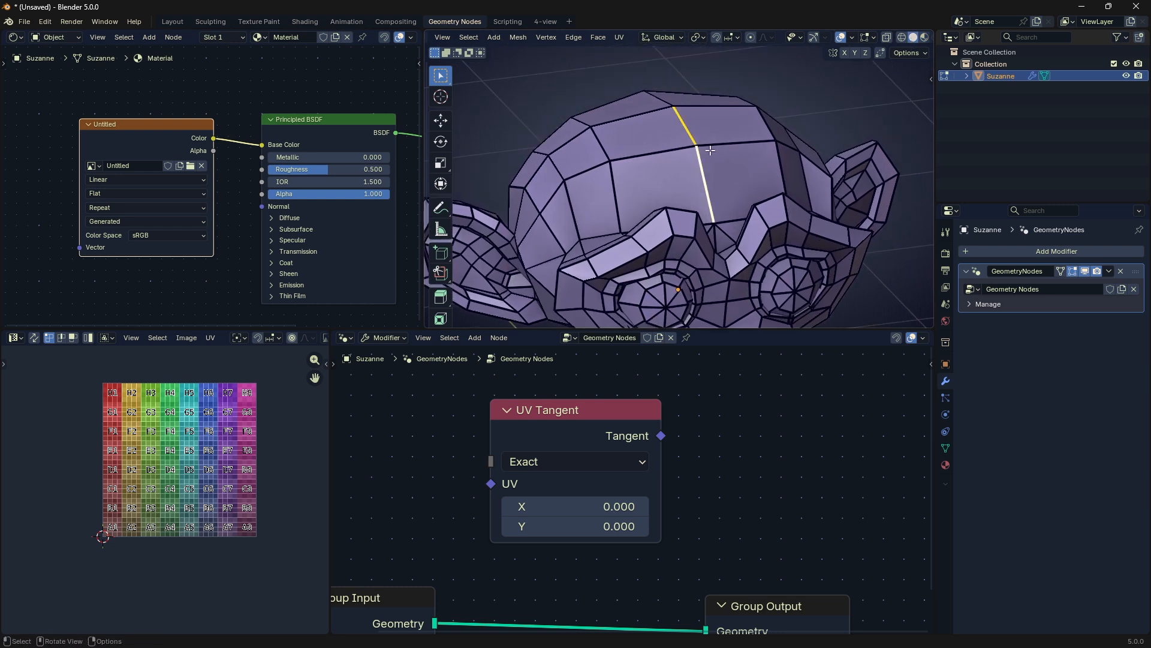
pyautogui.keyDown('shift'); pyautogui.click(685, 133); pyautogui.keyUp('shift')
pyautogui.keyDown('shift'); pyautogui.click(713, 172); pyautogui.keyUp('shift')
pyautogui.rightClick(703, 175)
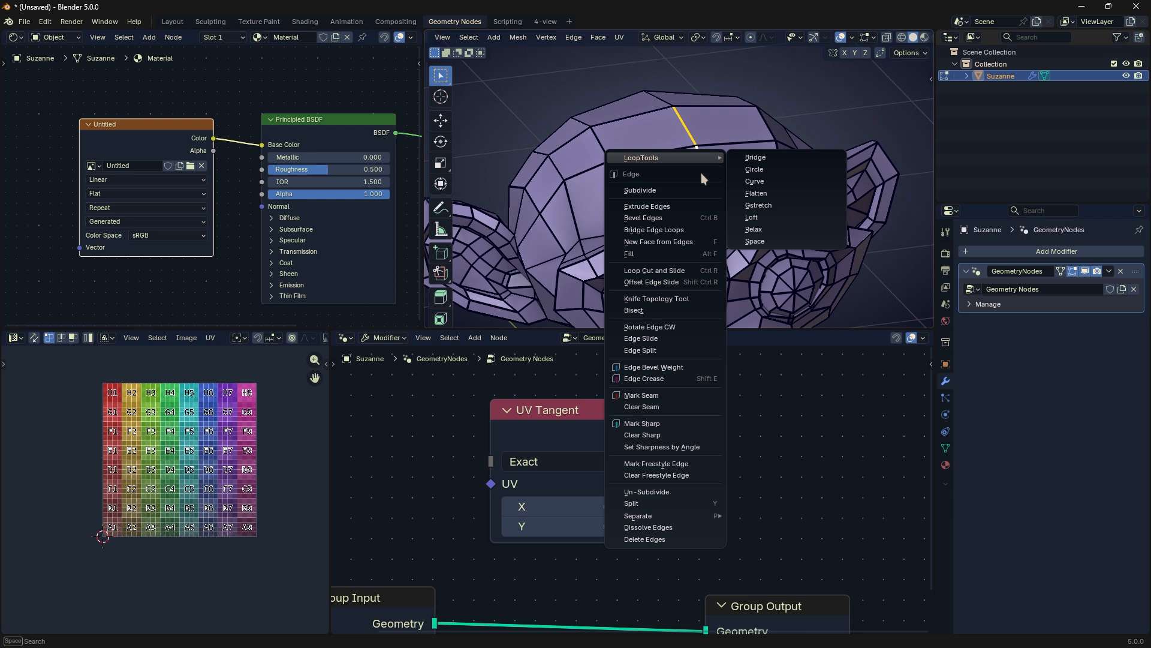
pyautogui.click(679, 423)
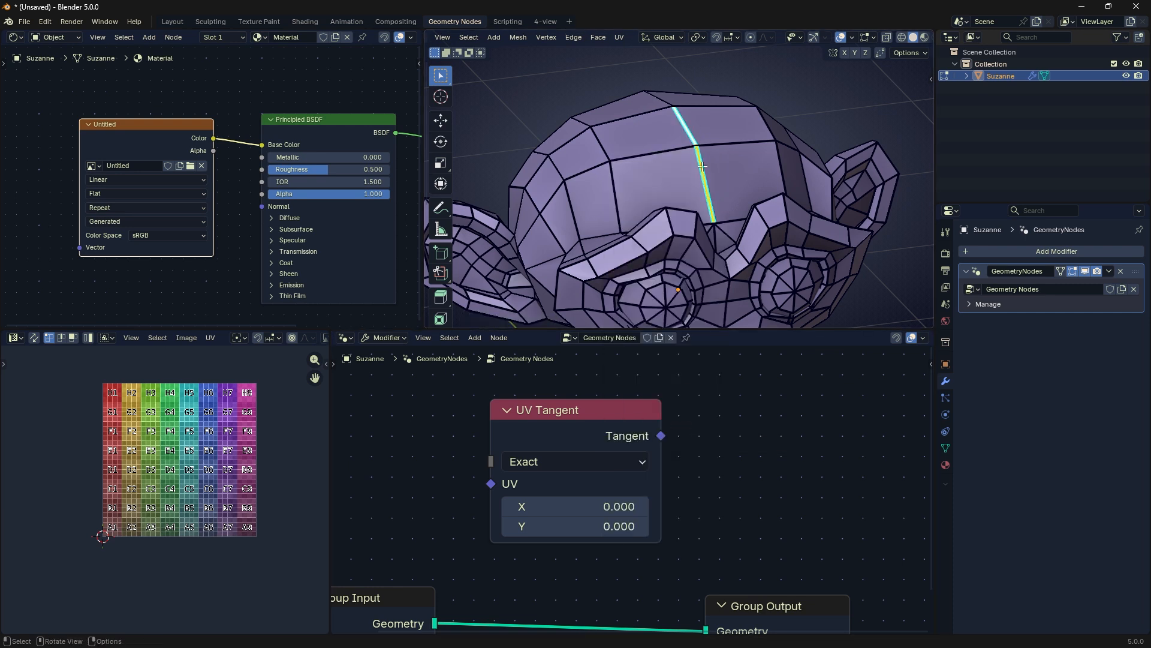
# Step: Mark the same two forehead edges as a seam and leave Edit Mode
pyautogui.rightClick(699, 139)
pyautogui.click(673, 264)
pyautogui.press('Tab')
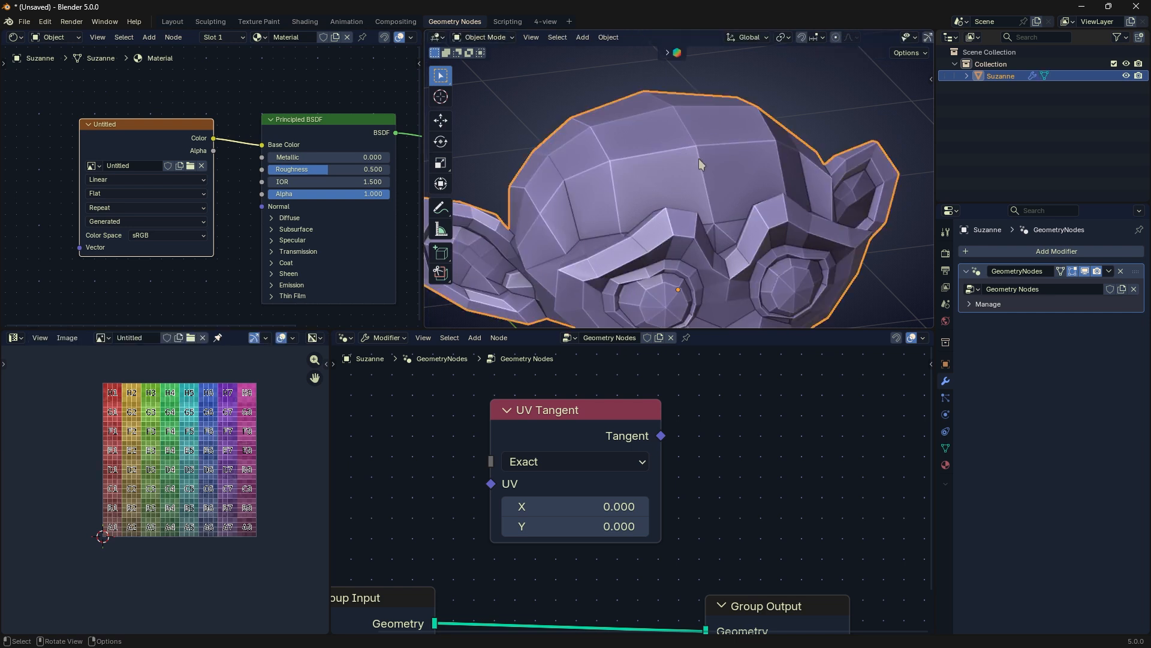
# Step: Select Suzanne's whole mesh, try a Cube Projection unwrap, and replace it with a Smart UV Project unwrap at the default settings
pyautogui.press('Tab')
pyautogui.press('a')
pyautogui.press('u')
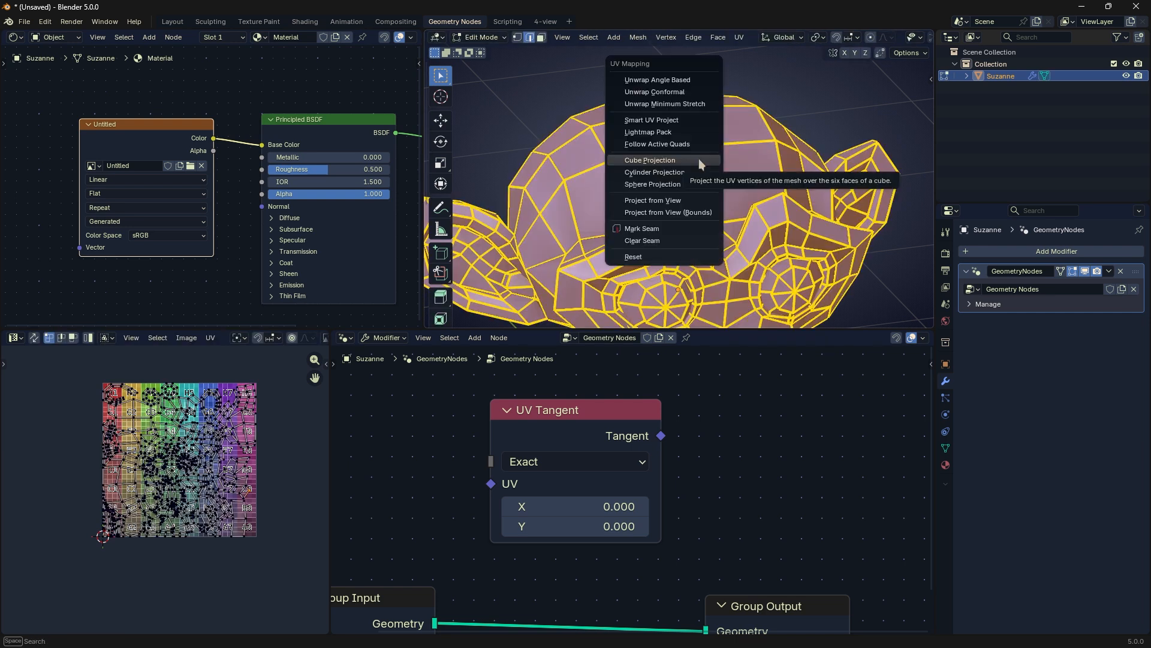
pyautogui.click(699, 158)
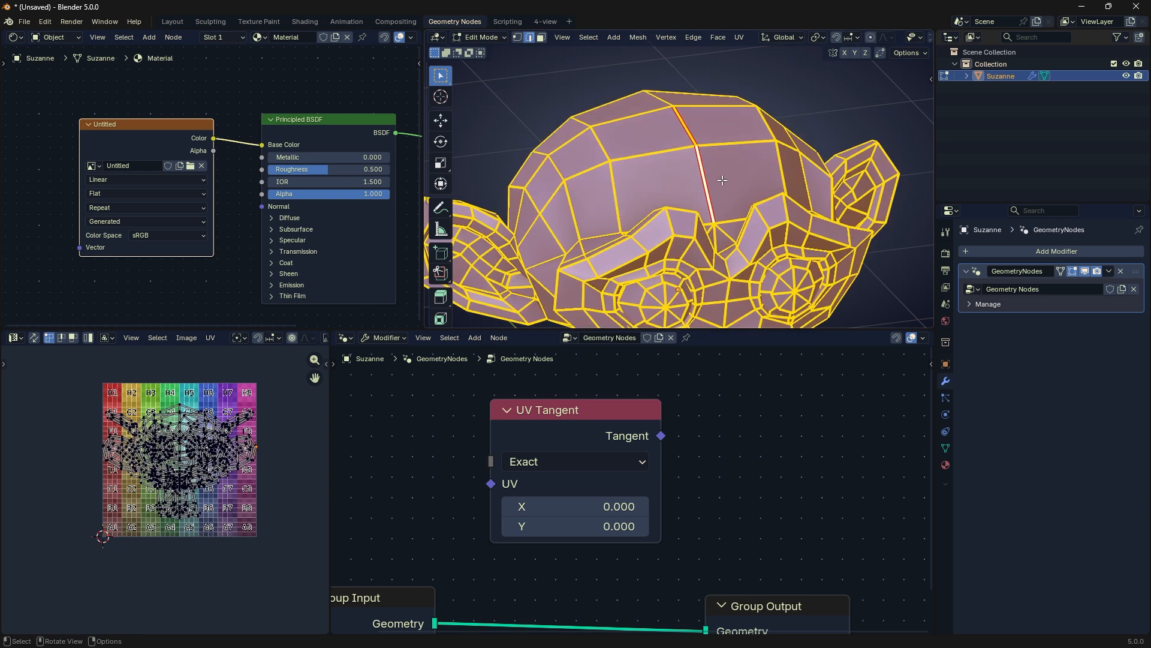
pyautogui.press('u')
pyautogui.click(718, 135)
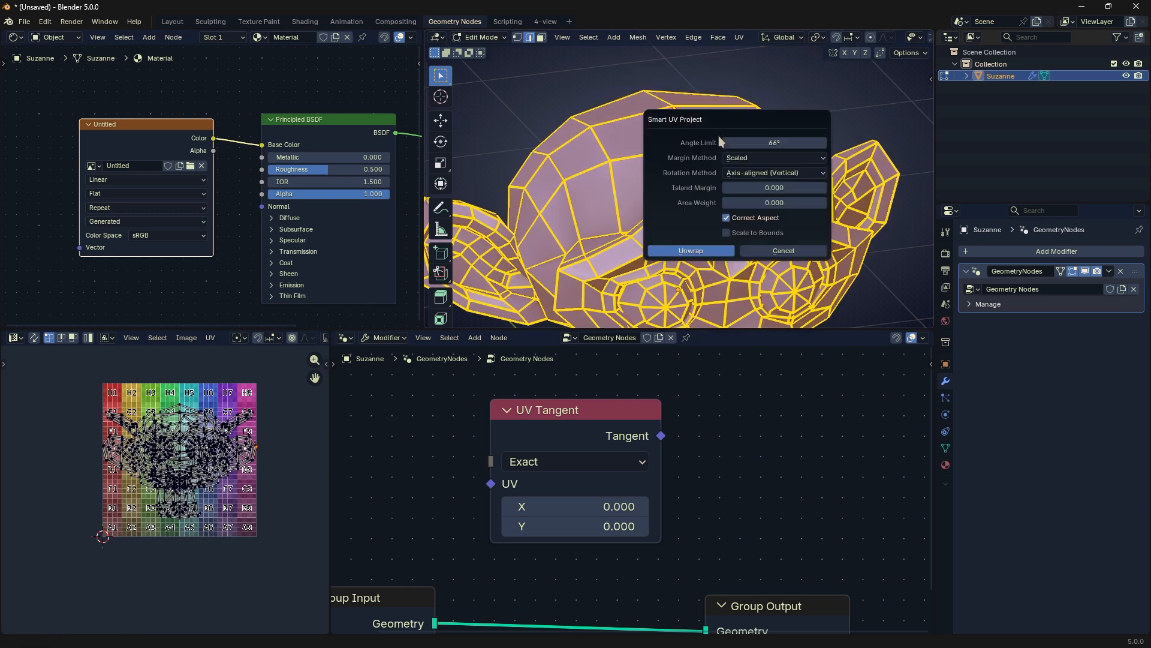
pyautogui.click(711, 249)
# Step: Select all of Suzanne's UV islands and move them to the left of the checker image
pyautogui.press('a')
pyautogui.press('Tab')
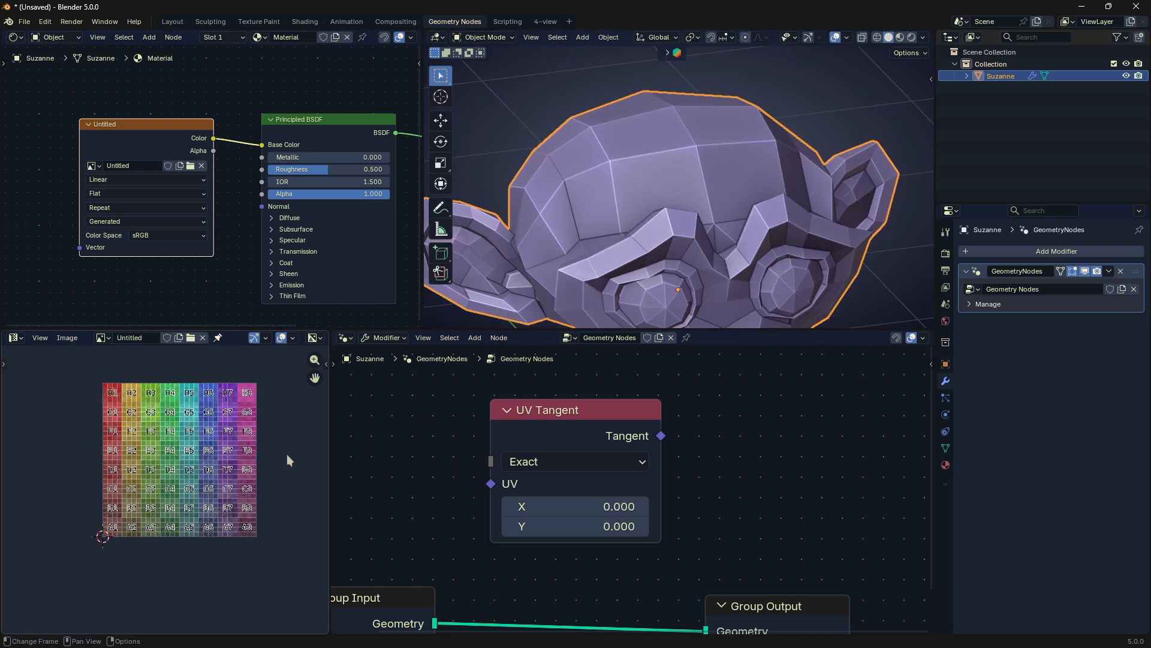
pyautogui.press('Tab')
pyautogui.press('a')
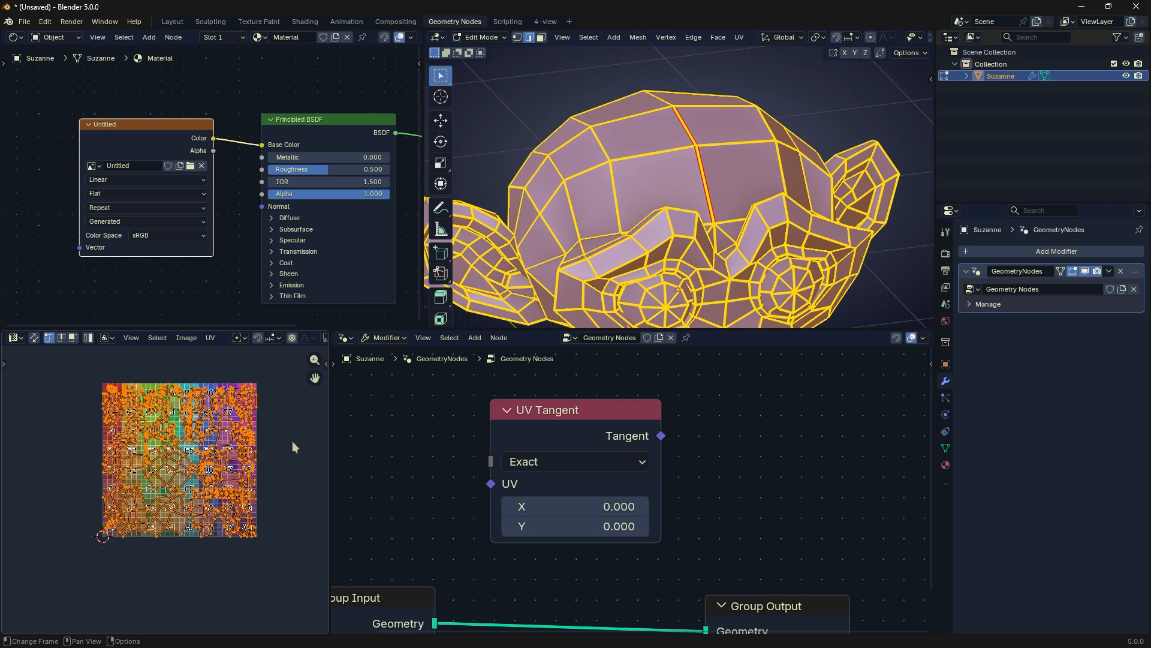
pyautogui.press('g')
pyautogui.click(127, 445)
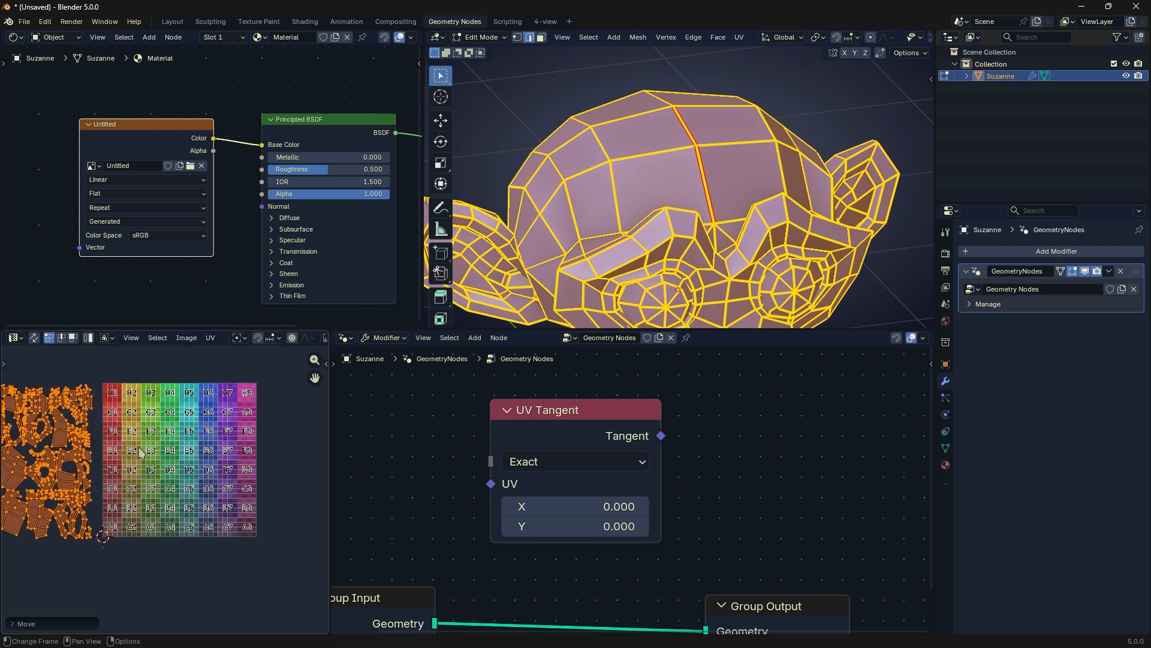
pyautogui.moveTo(142, 449); pyautogui.dragTo(209, 448, button='middle')
# Step: Reposition the UV Tangent node in the empty area between and above the Group Input and Group Output nodes
pyautogui.moveTo(585, 426); pyautogui.dragTo(641, 418)
pyautogui.moveTo(640, 423); pyautogui.dragTo(701, 415, button='middle')
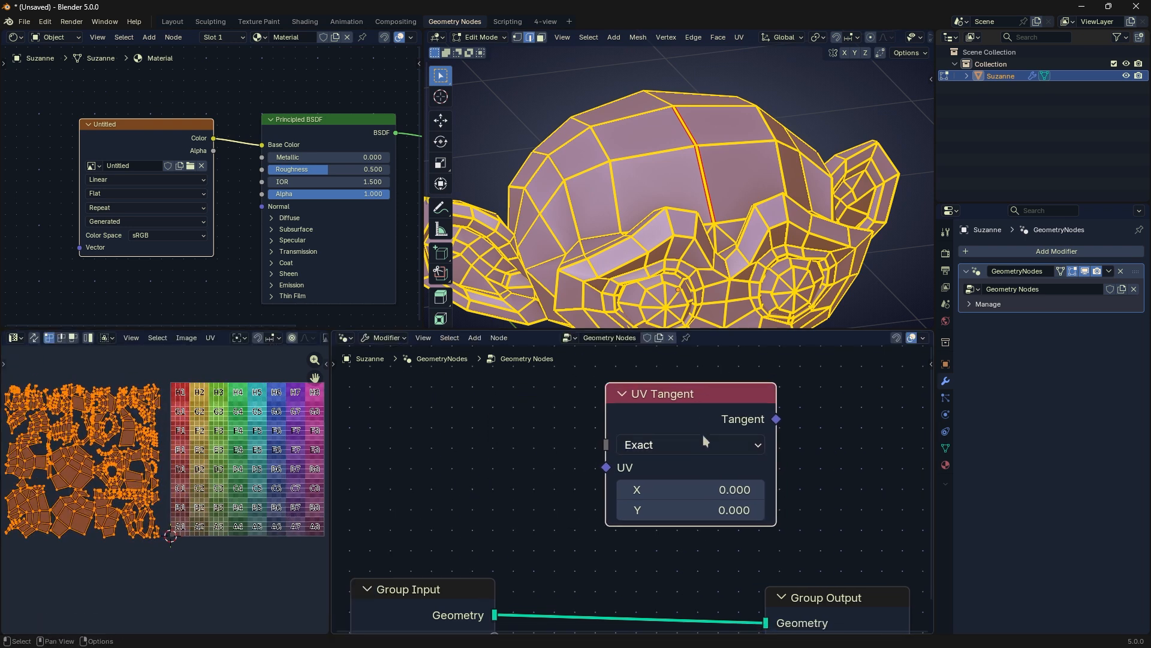
pyautogui.click(703, 435)
pyautogui.click(704, 441)
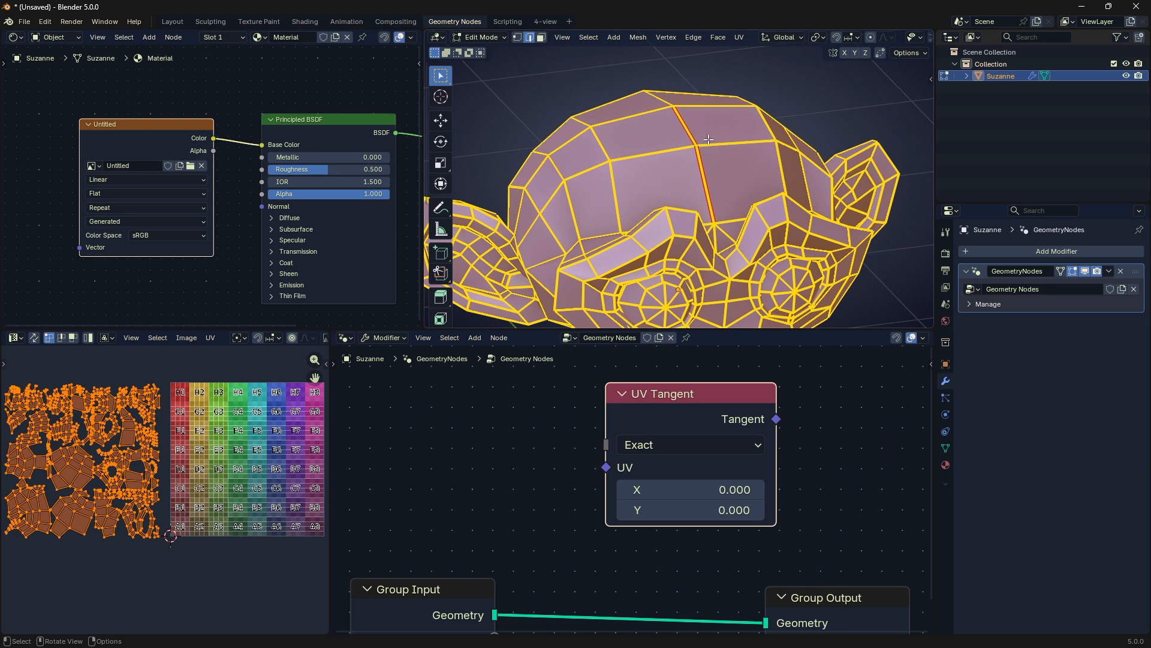
pyautogui.scroll(1, 707, 148)
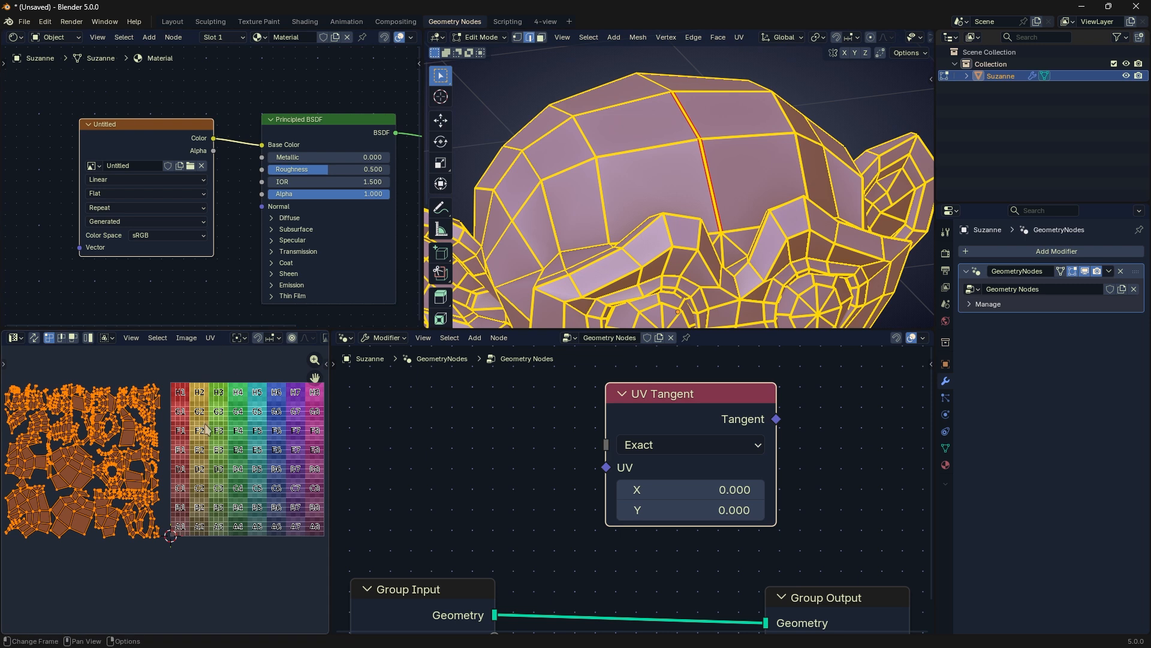
pyautogui.moveTo(696, 404); pyautogui.dragTo(668, 409)
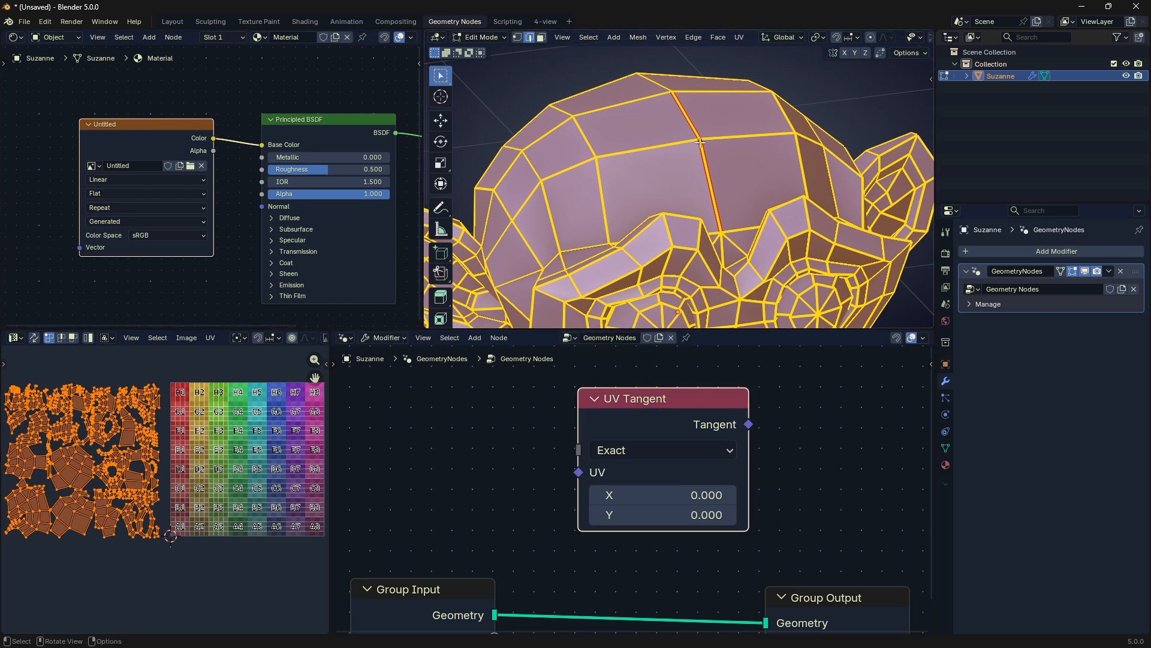
# Step: Leave Edit Mode and sketch a line along Suzanne's forehead seam with an arrow pointing across it
pyautogui.moveTo(723, 211); pyautogui.dragTo(707, 144, button='right')
pyautogui.press('Tab')
pyautogui.moveTo(703, 141); pyautogui.dragTo(715, 184)
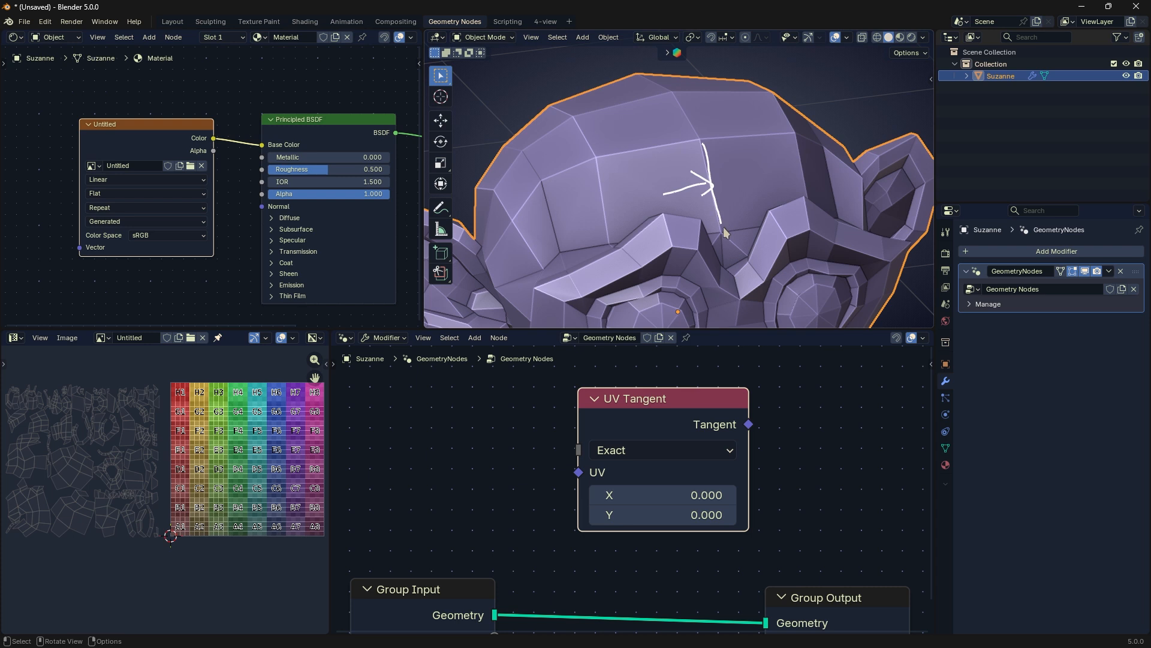
# Step: Shift the UV Tangent node slightly down toward the group nodes, try its Fast method, and return it to Exact
pyautogui.moveTo(684, 425); pyautogui.dragTo(640, 444)
pyautogui.click(628, 482)
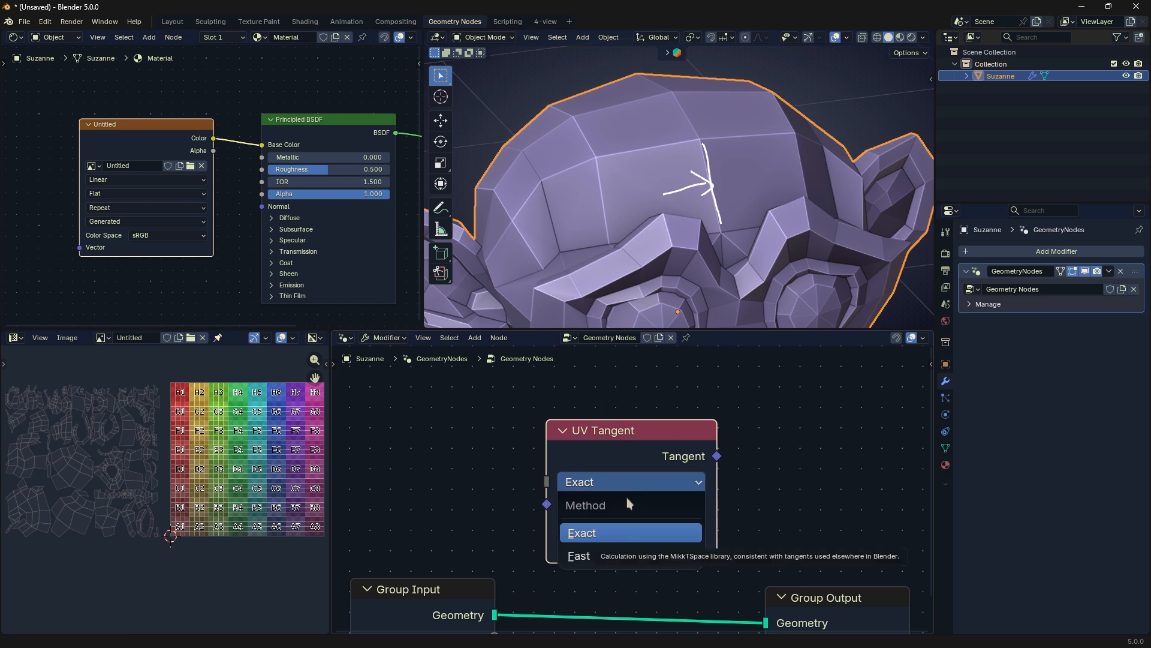
pyautogui.click(603, 552)
pyautogui.click(632, 482)
pyautogui.click(616, 532)
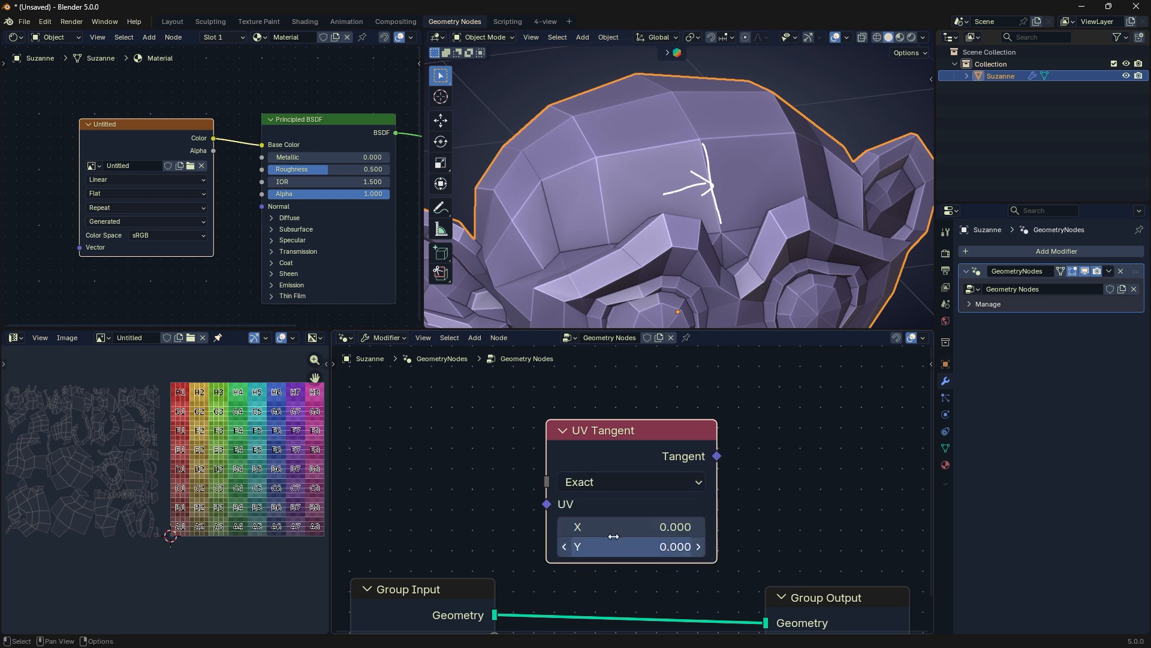
# Step: Set the UV Tangent node's UV to X 16.000 and Y 4.400, and try pulling a link from its Tangent output
pyautogui.moveTo(621, 528); pyautogui.dragTo(659, 546)
pyautogui.moveTo(717, 457); pyautogui.dragTo(748, 411)
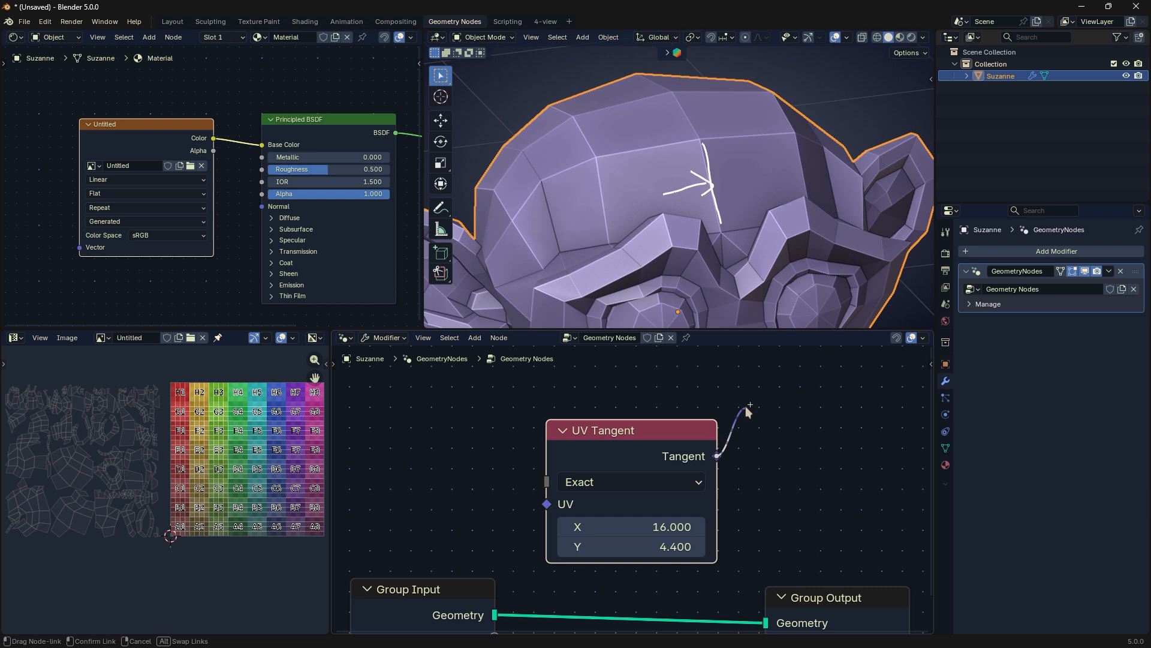
pyautogui.rightClick(796, 405)
# Step: Display Suzanne in Material Preview shading and move all her UV islands in Edit Mode over the checker image
pyautogui.moveTo(720, 258); pyautogui.dragTo(707, 165, button='right')
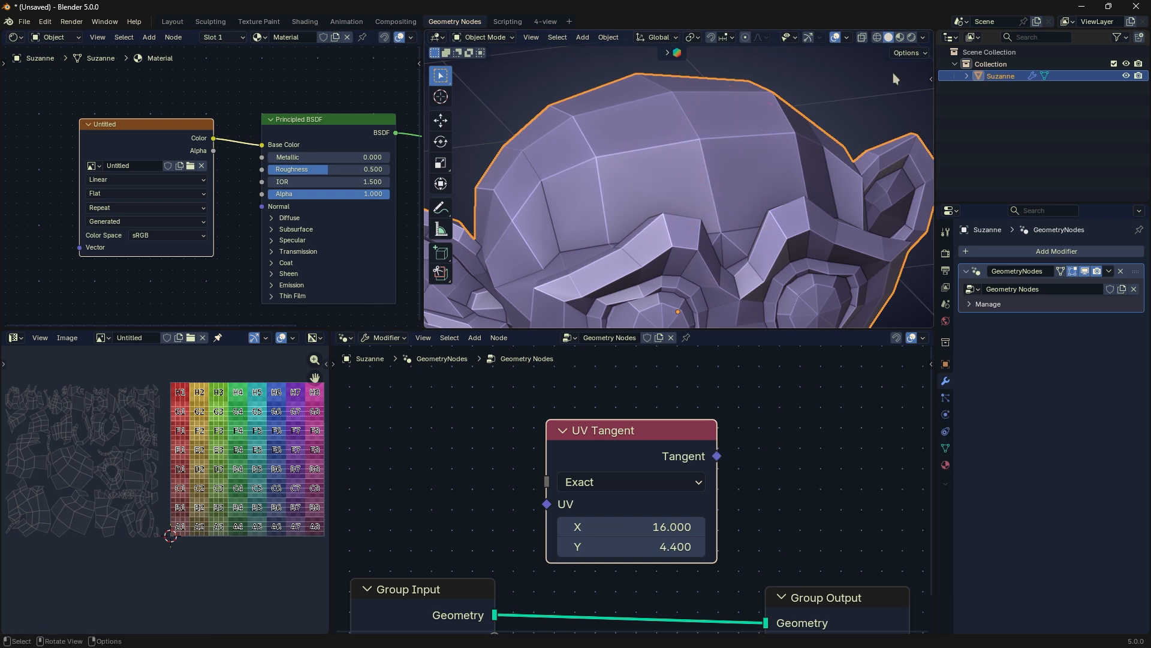
pyautogui.click(900, 37)
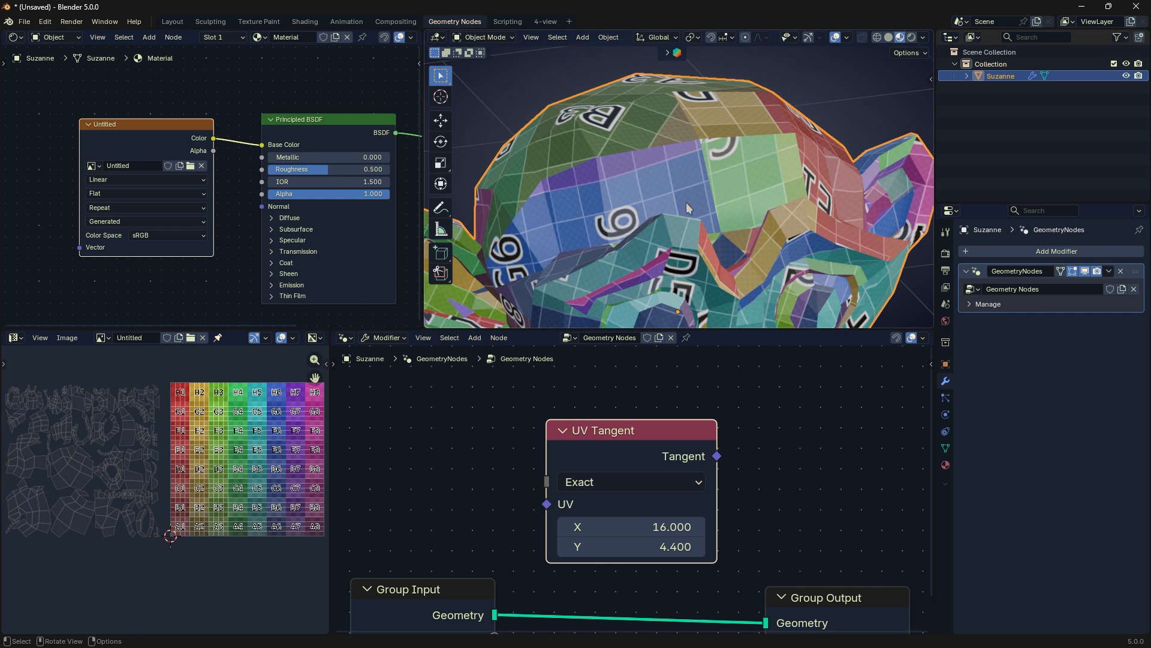
pyautogui.press('Tab')
pyautogui.press('g')
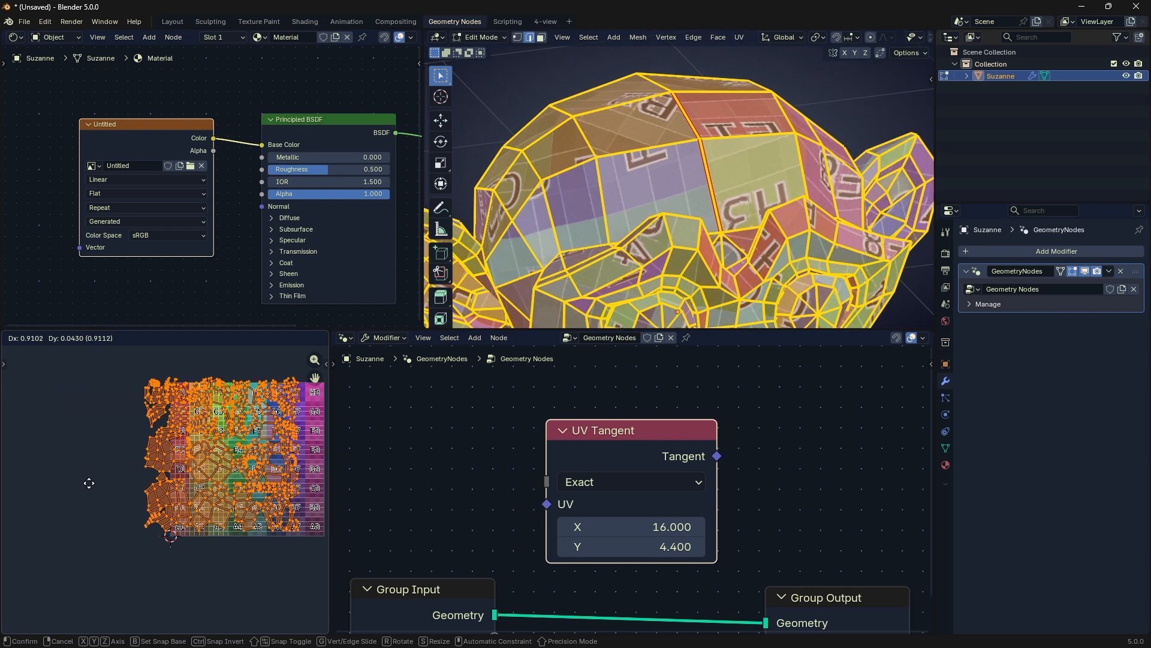
pyautogui.click(85, 483)
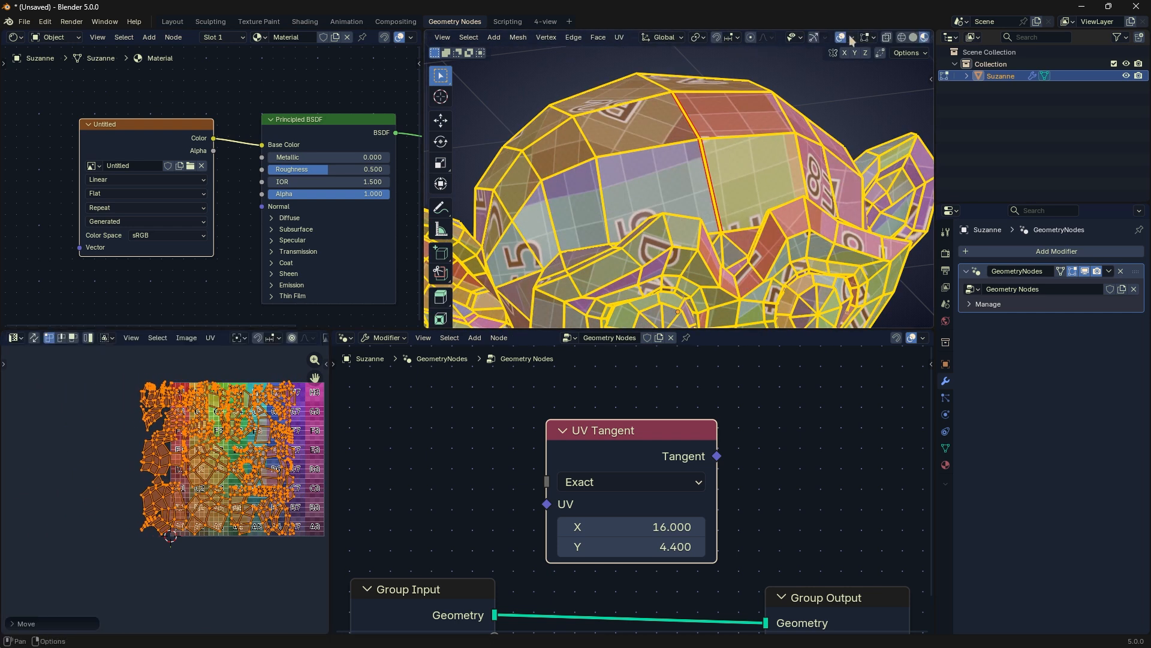
# Step: Hide the viewport overlays, try sliding all UV islands along X and Y, and undo the move
pyautogui.click(840, 37)
pyautogui.moveTo(272, 570); pyautogui.dragTo(209, 574, button='middle')
pyautogui.press('g')
pyautogui.press('x')
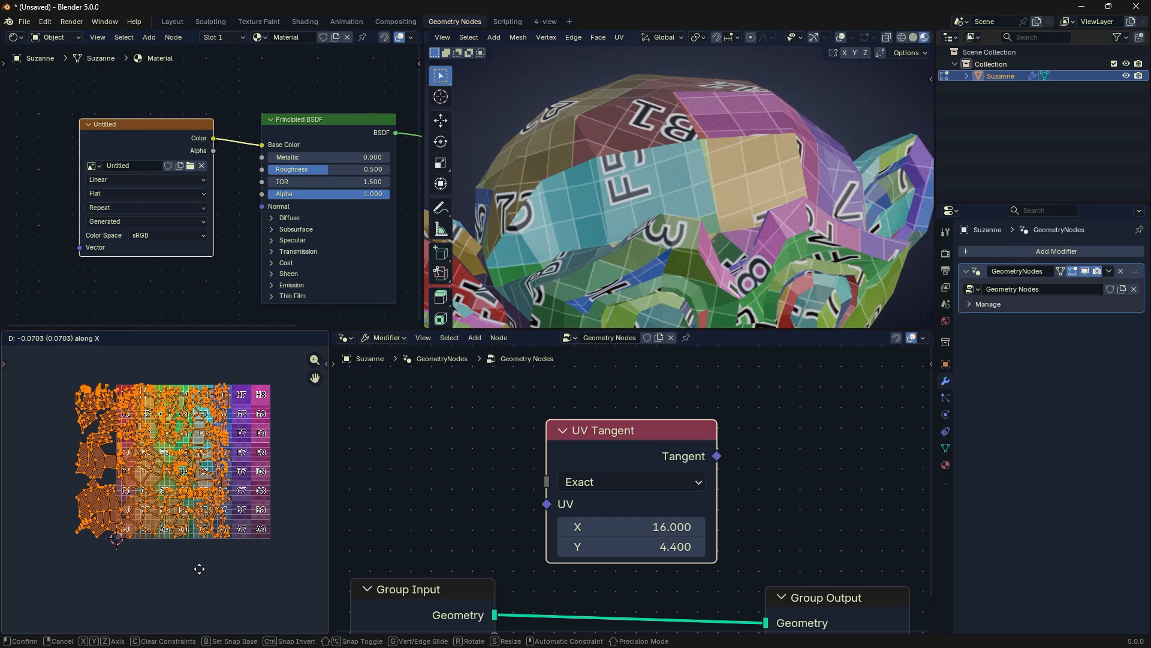
pyautogui.press('y')
pyautogui.click(216, 521)
pyautogui.hotkey('ctrl', 'z')
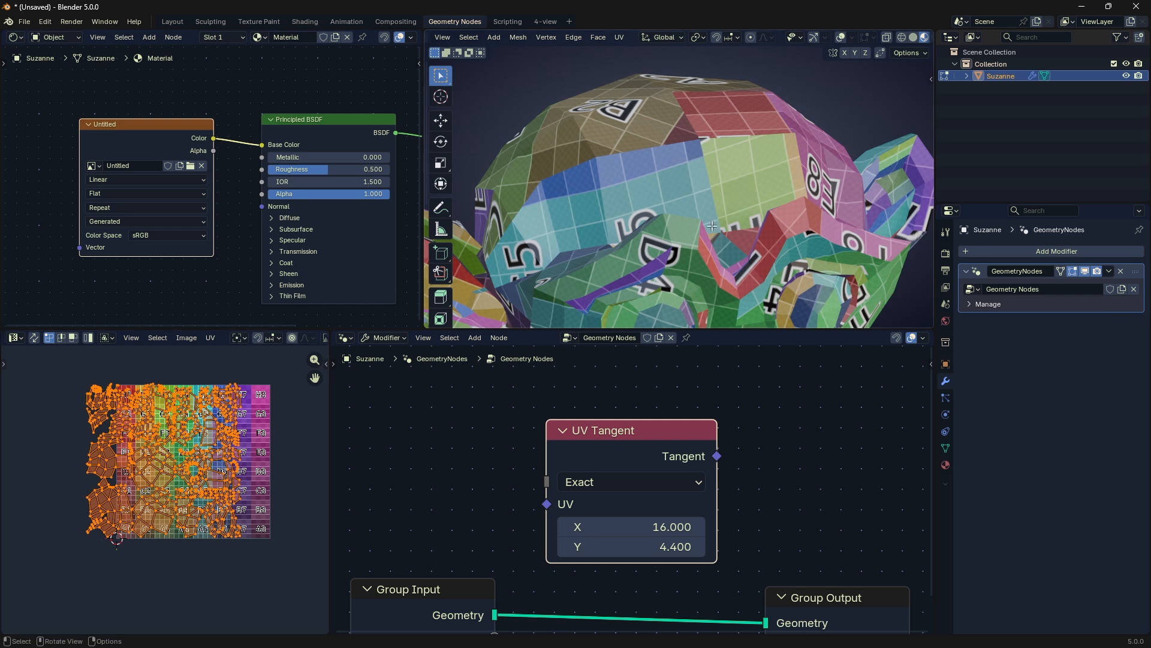
# Step: Select only the upper forehead edge of Suzanne in Edit Mode and mark it as a seam
pyautogui.press('Tab')
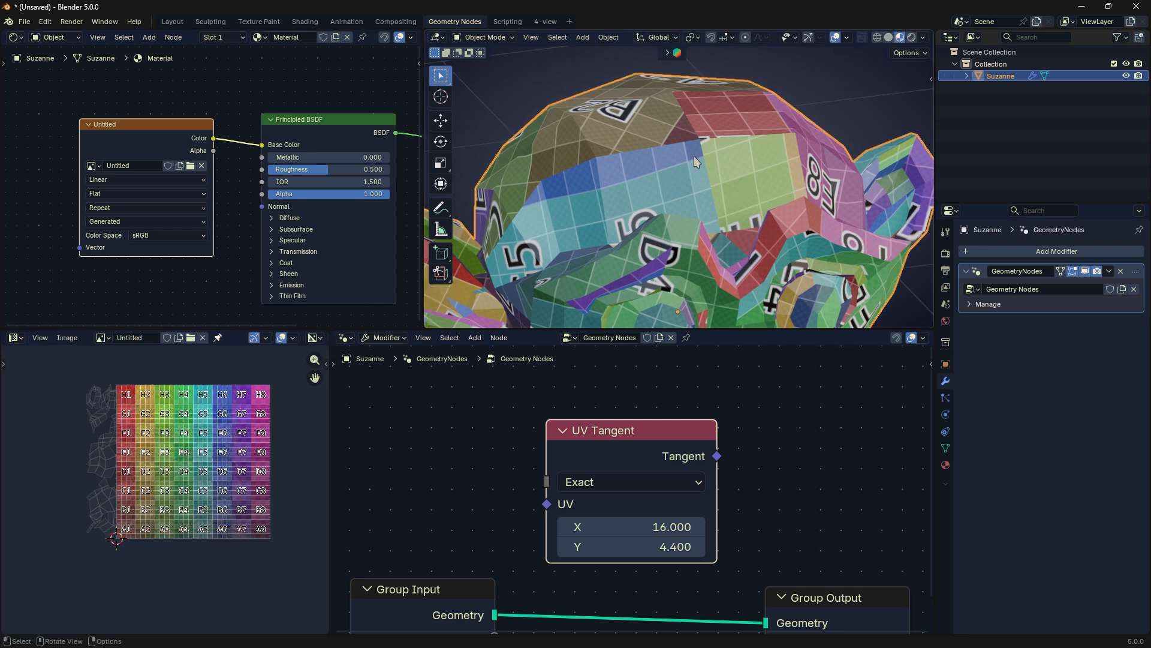
pyautogui.press('Tab')
pyautogui.click(699, 130)
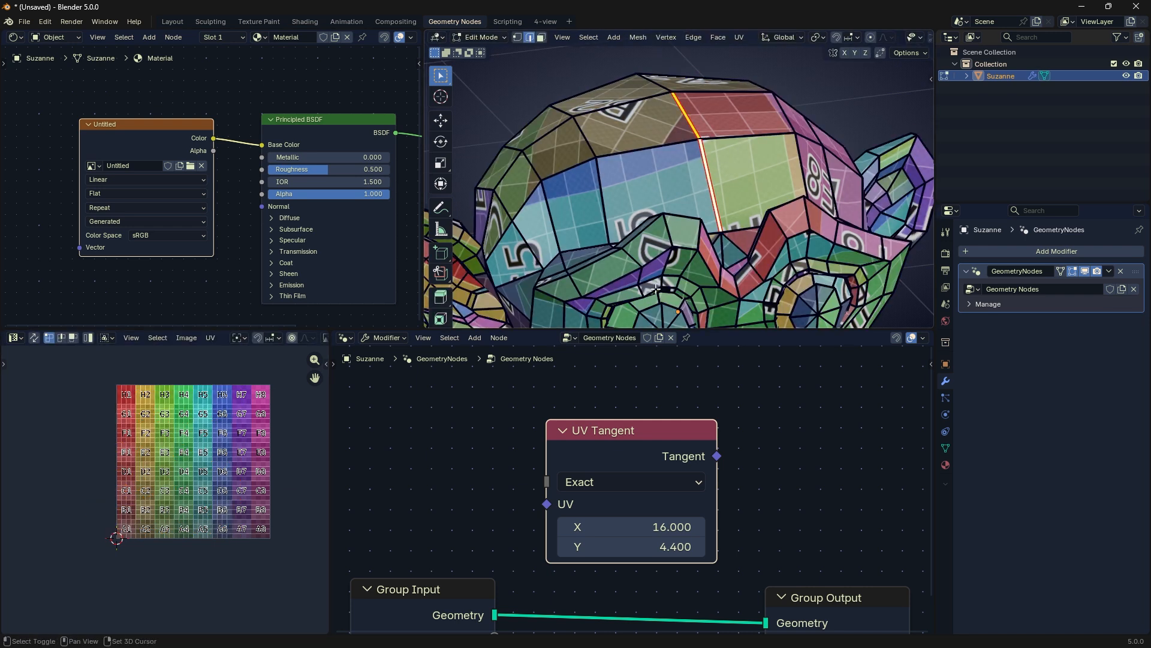
pyautogui.moveTo(635, 429); pyautogui.dragTo(652, 423)
pyautogui.hotkey('ctrl', 'e')
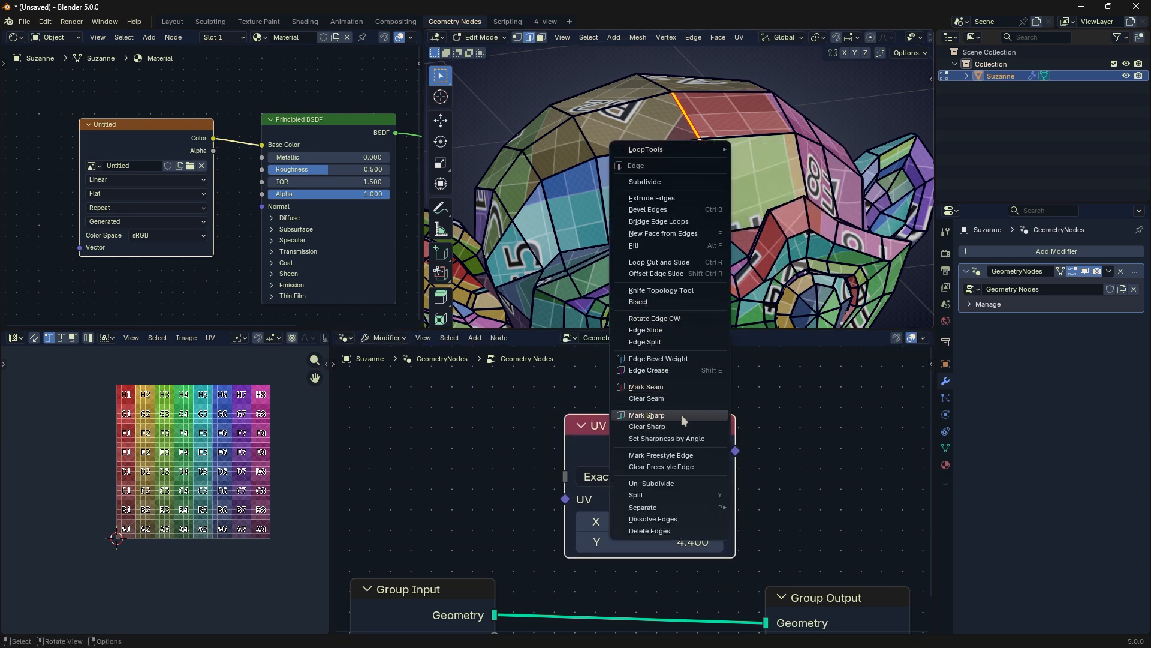
pyautogui.click(662, 388)
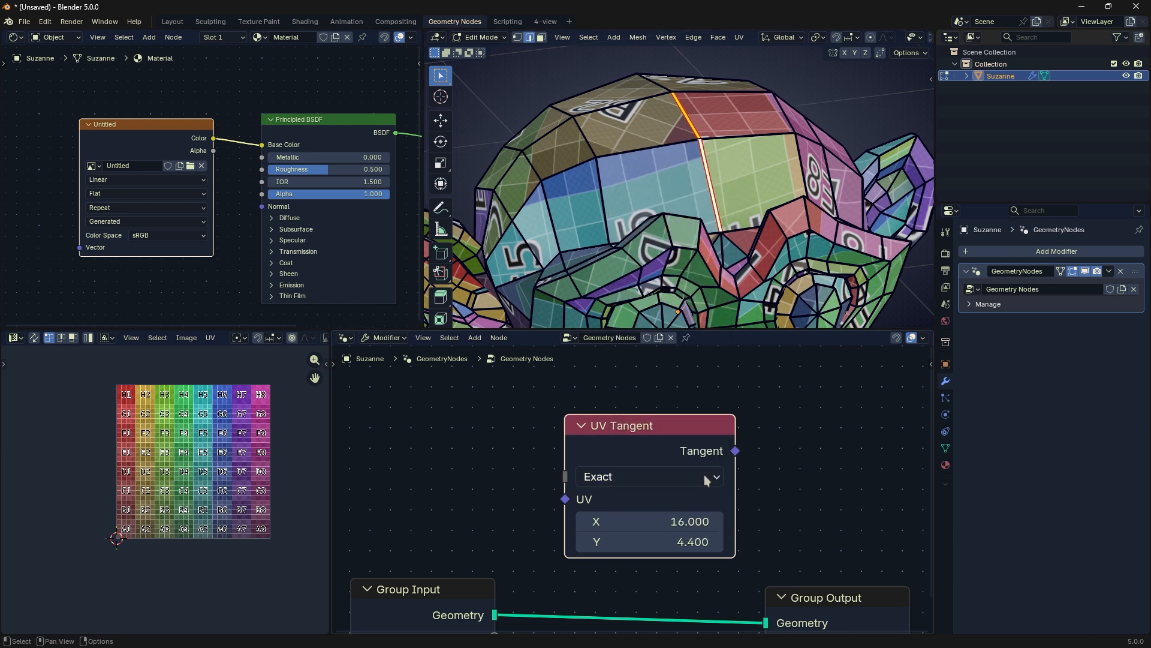
# Step: Select Suzanne's whole mesh again, return to Object Mode, and delete the UV Tangent node
pyautogui.moveTo(631, 422)
pyautogui.mouseDown()
pyautogui.moveTo(656, 419)
pyautogui.moveTo(589, 428)
pyautogui.moveTo(621, 426)
pyautogui.mouseUp()
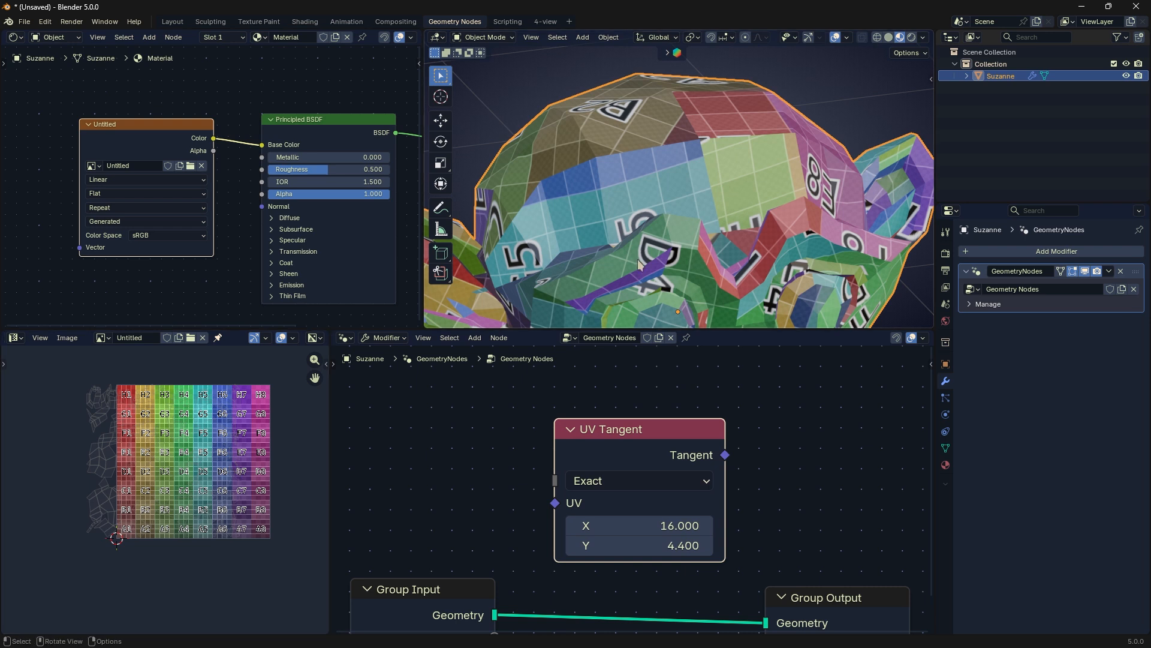
pyautogui.press('a')
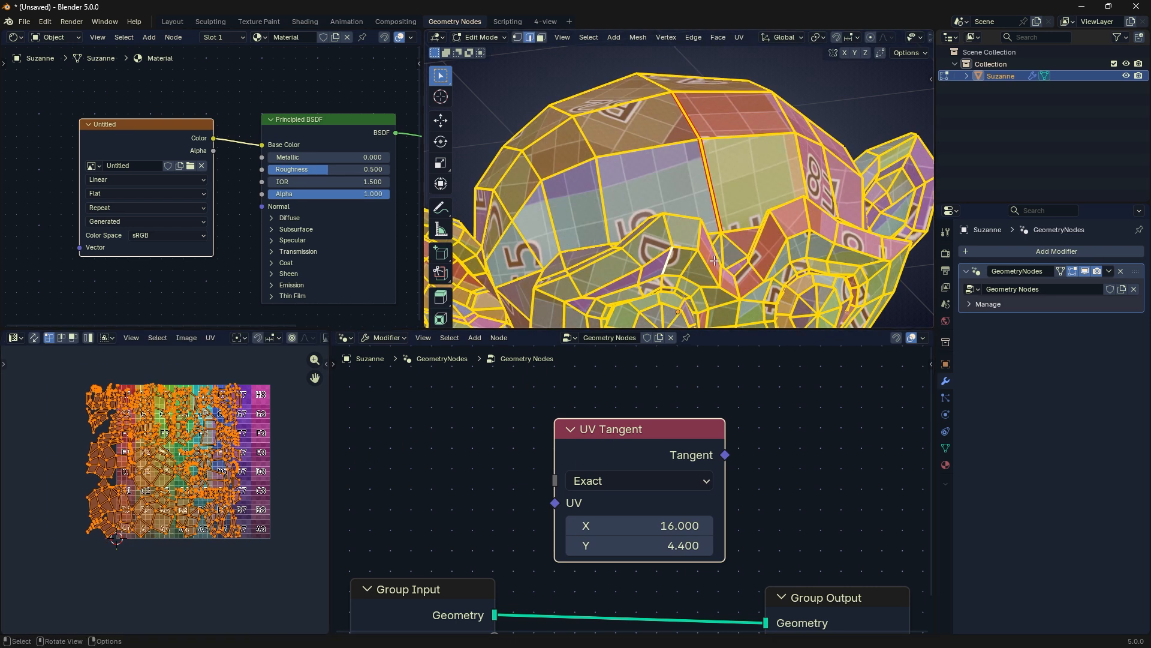
pyautogui.press('Tab')
pyautogui.scroll(-1, 719, 456)
pyautogui.press('x')
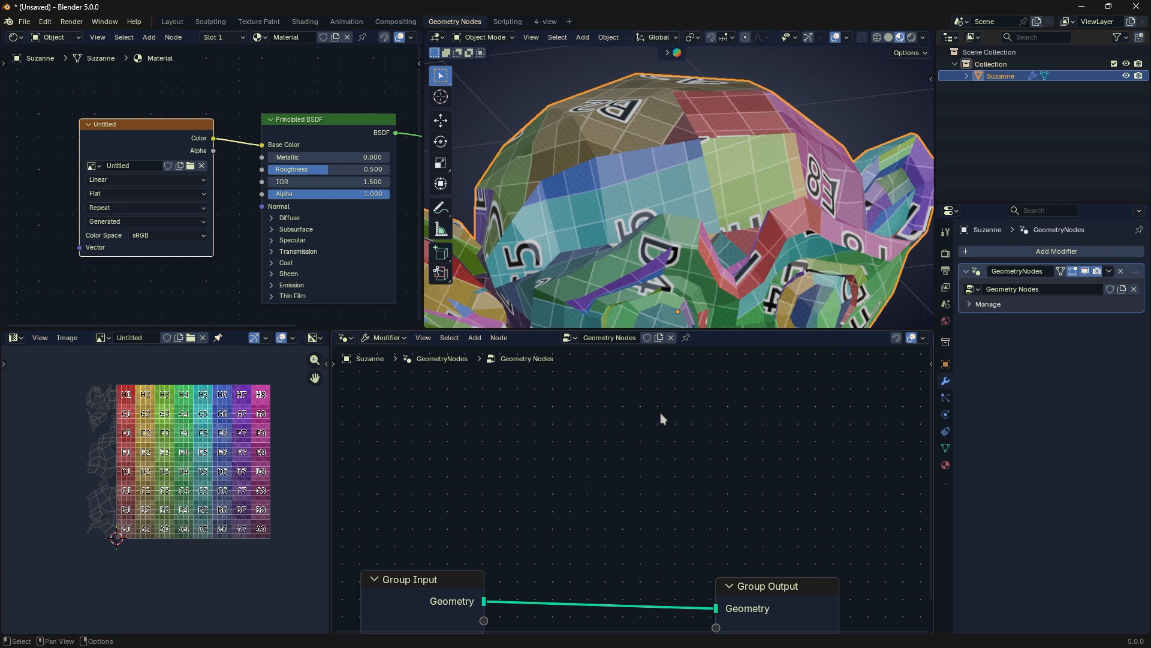
# Step: Add a UV Unwrap node above the Group Input and Group Output nodes and widen it
pyautogui.hotkey('shift', 'a')
pyautogui.moveTo(661, 412)
pyautogui.moveTo(731, 490)
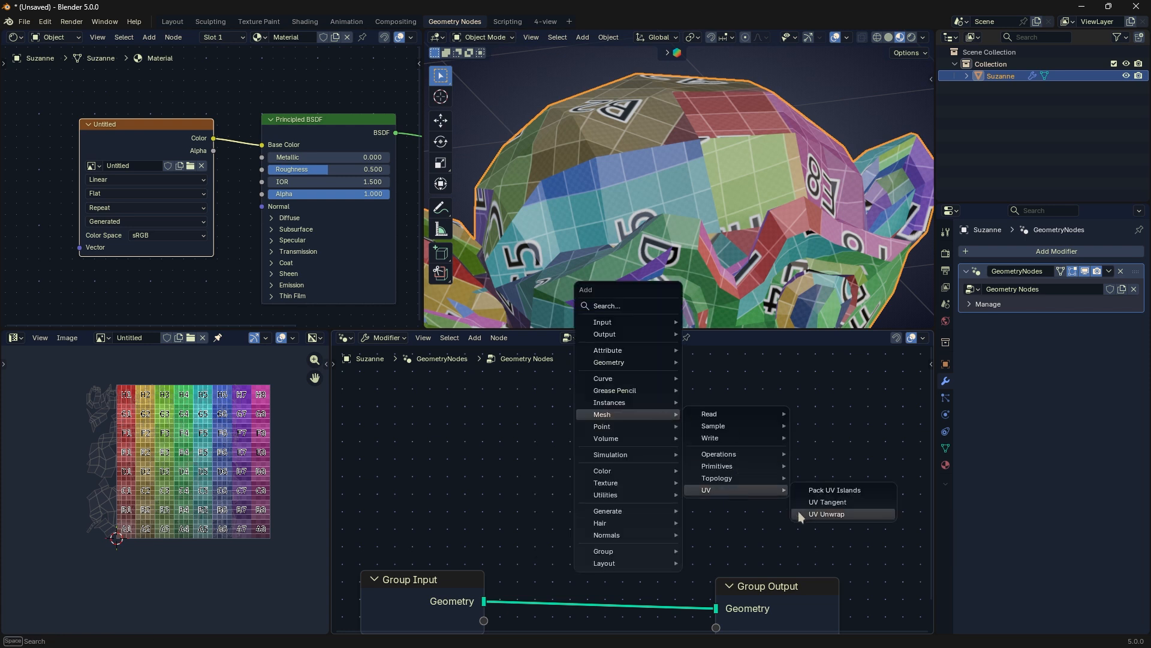
pyautogui.click(797, 511)
pyautogui.click(658, 399)
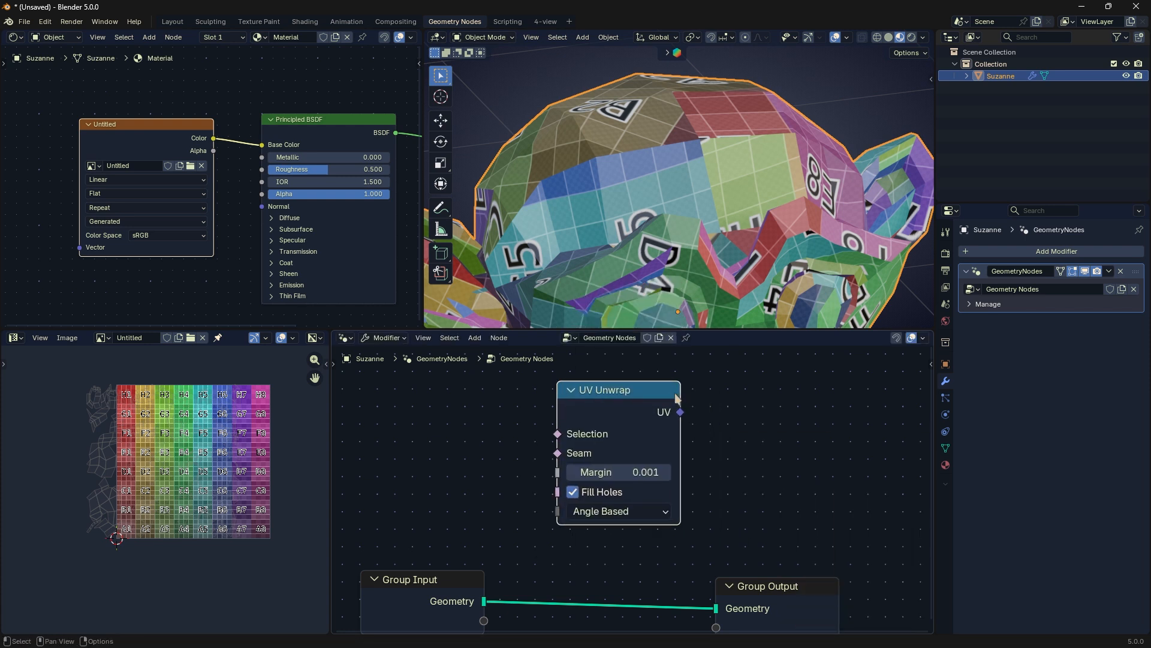
pyautogui.moveTo(676, 398); pyautogui.dragTo(744, 399)
# Step: Enter Edit Mode on the full Suzanne head and select all its geometry in edge mode, then in vertex mode
pyautogui.scroll(-2, 700, 190)
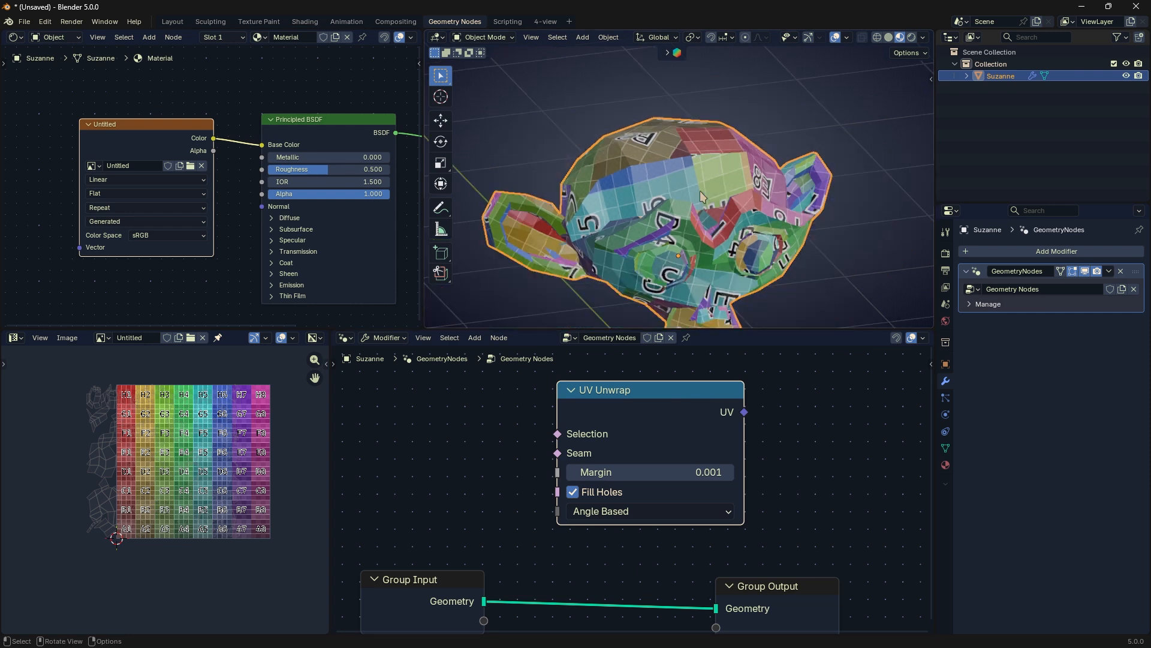
pyautogui.scroll(-2, 699, 191)
pyautogui.press('Tab')
pyautogui.hotkey('alt', 'a')
pyautogui.press('a')
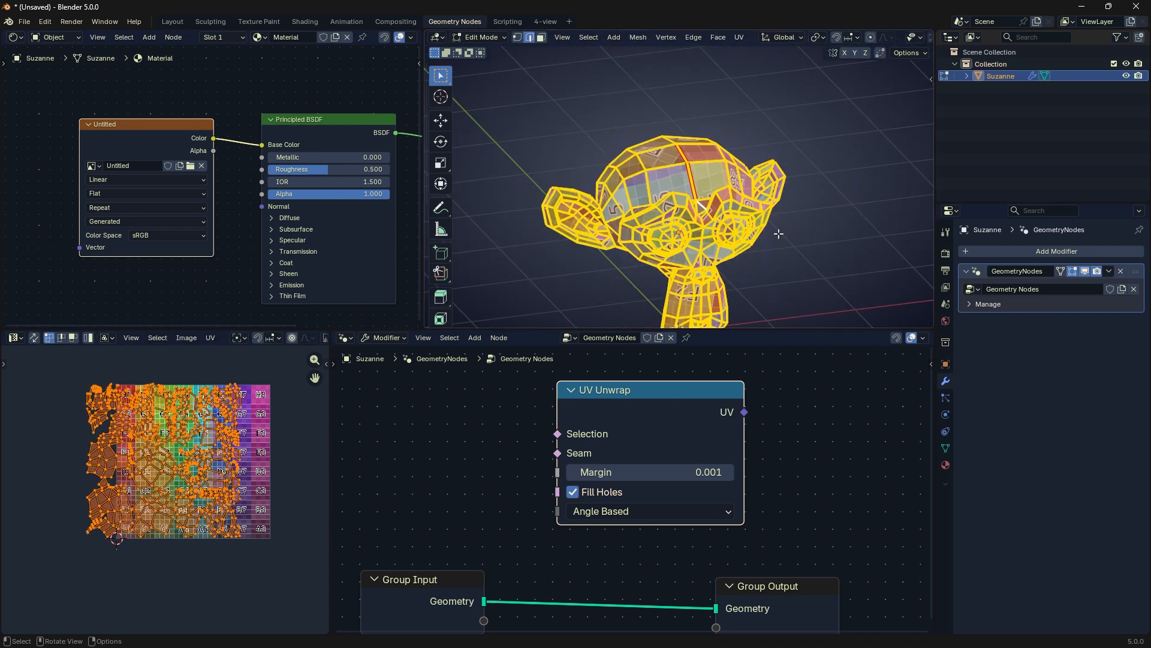
pyautogui.moveTo(767, 251); pyautogui.dragTo(731, 198, button='middle')
pyautogui.press('1')
pyautogui.hotkey('alt', 'a')
pyautogui.press('a')
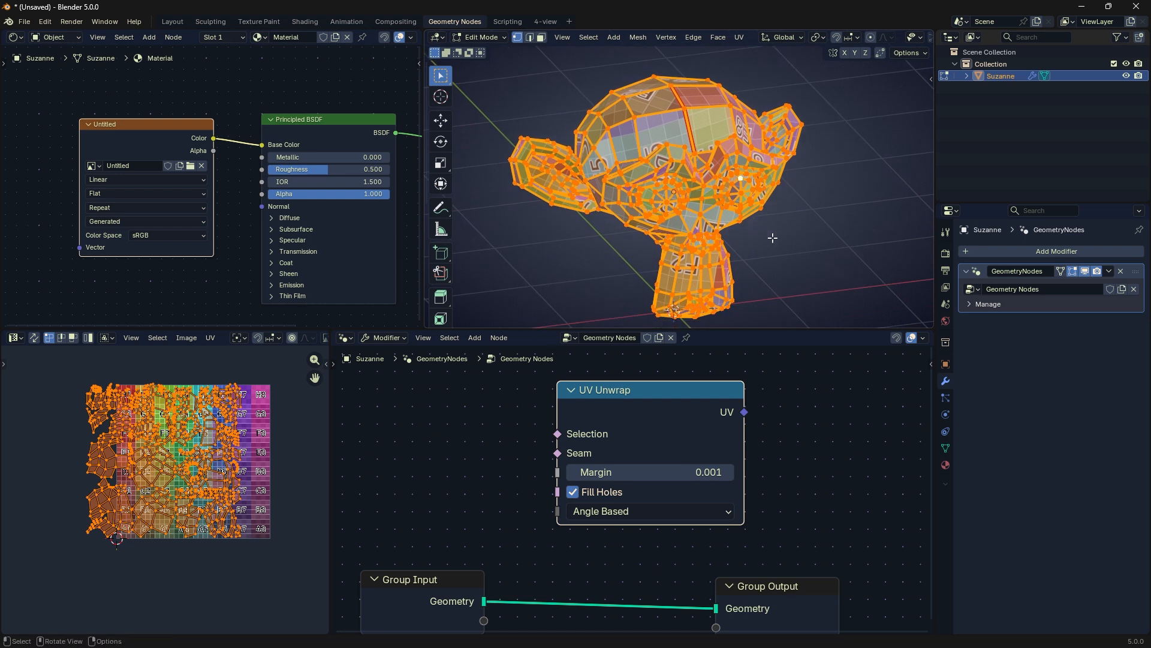
# Step: Select only the forehead face beside the seam, move its UVs toward the checker's upper-left area, and try enlarging them
pyautogui.hotkey('alt', 'a')
pyautogui.press('3')
pyautogui.click(721, 133)
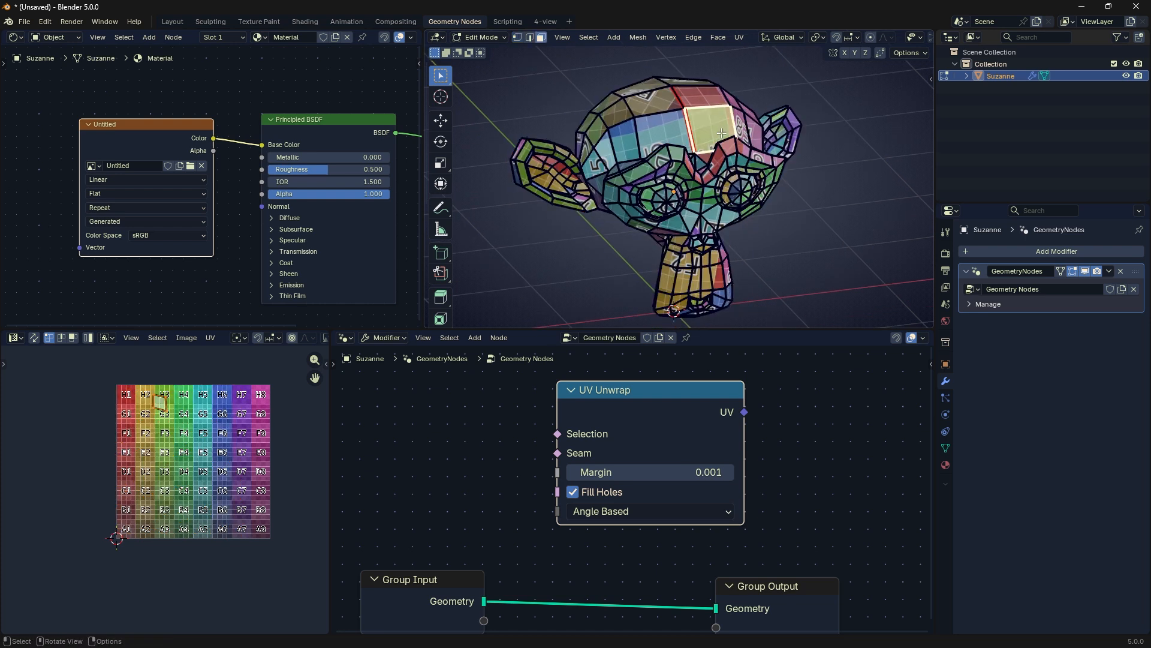
pyautogui.press('g')
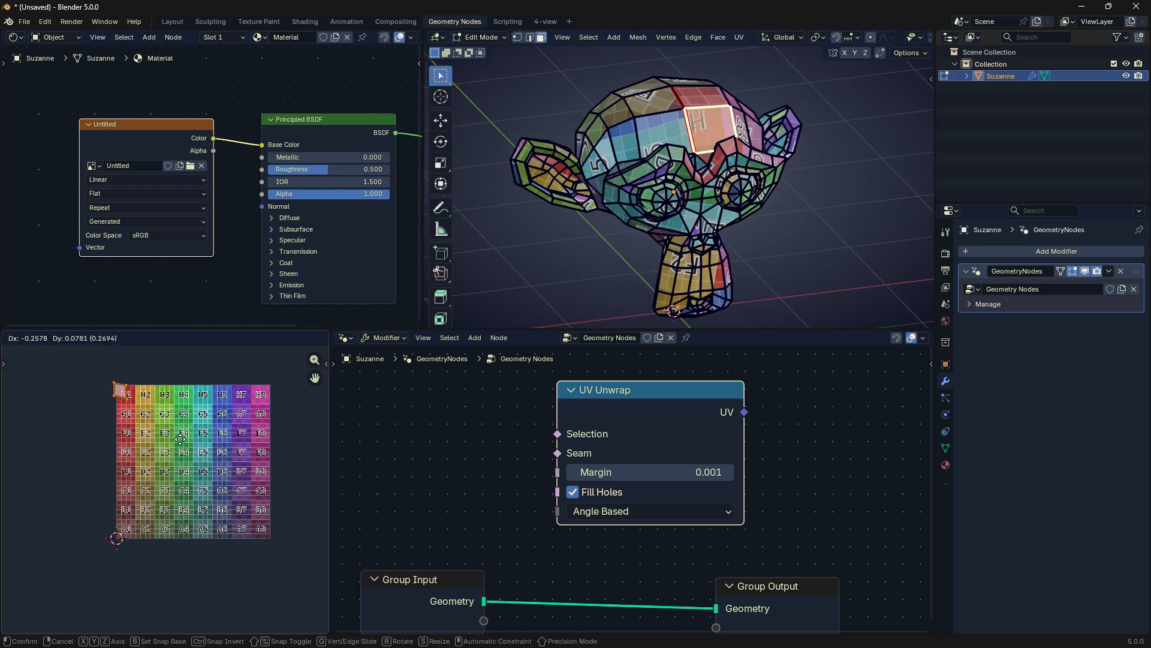
pyautogui.click(204, 461)
pyautogui.press('s')
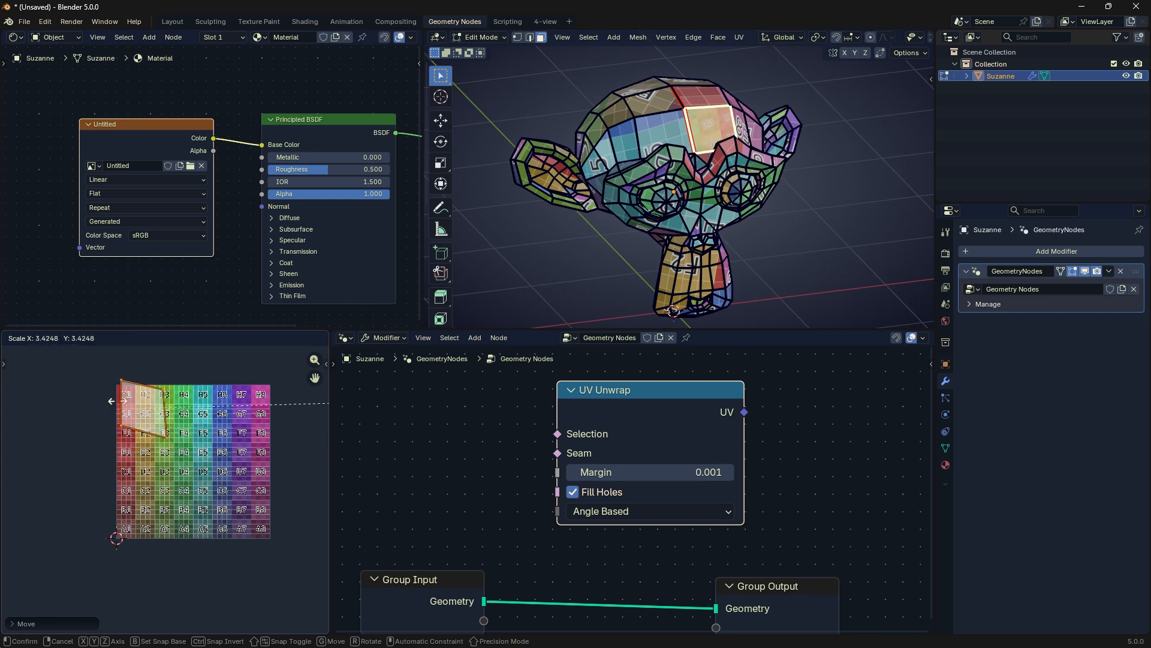
pyautogui.rightClick(177, 390)
# Step: Place the forehead face's UVs over the G2 tile and rotate them so the label reads upright on the head
pyautogui.scroll(5, 178, 398)
pyautogui.moveTo(178, 398); pyautogui.dragTo(200, 584, button='middle')
pyautogui.scroll(3, 165, 483)
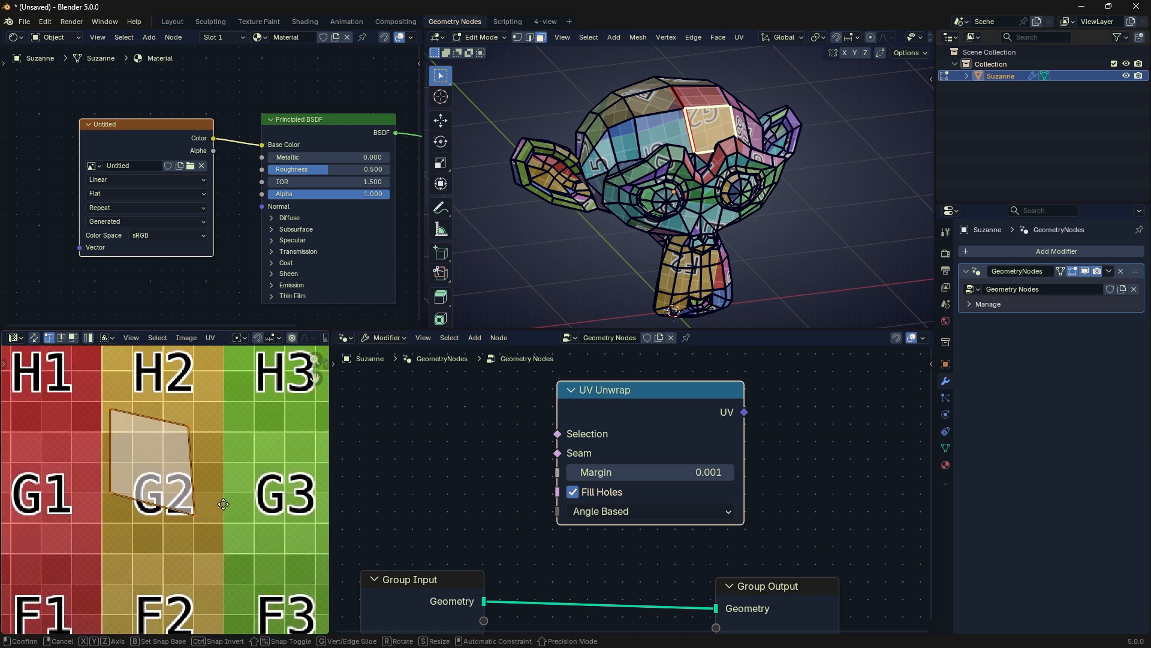
pyautogui.press('r')
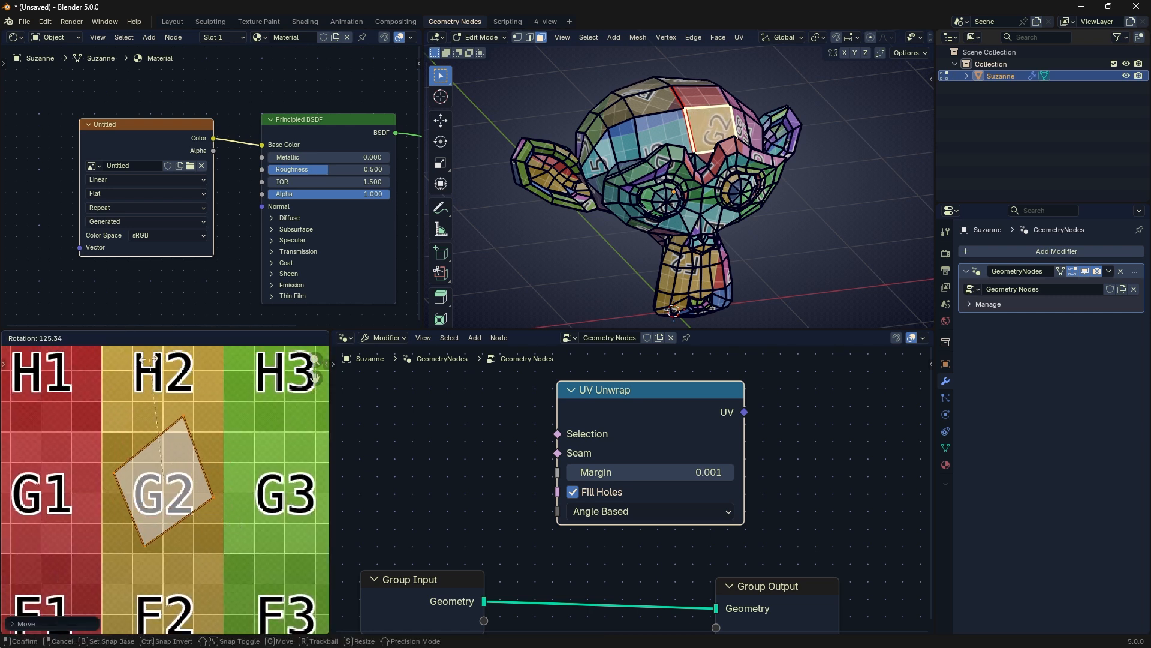
pyautogui.click(60, 438)
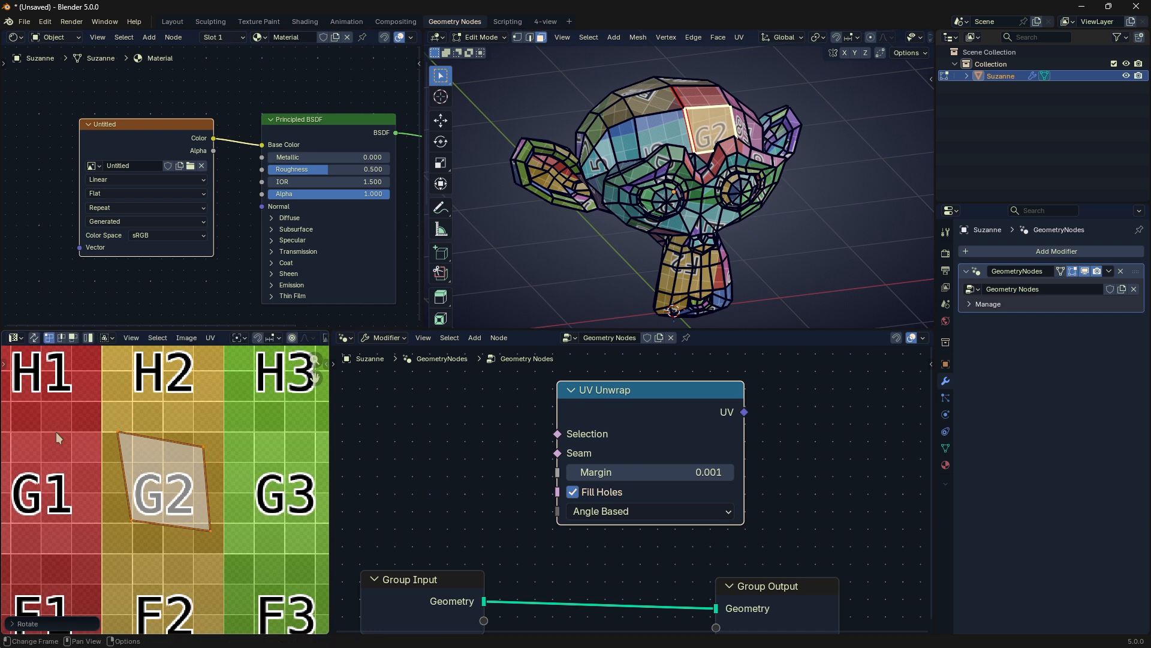
# Step: Try scaling the forehead face's UVs, undo the scaling, and leave Edit Mode
pyautogui.press('s')
pyautogui.click(255, 455)
pyautogui.hotkey('ctrl', 'z')
pyautogui.press('Tab')
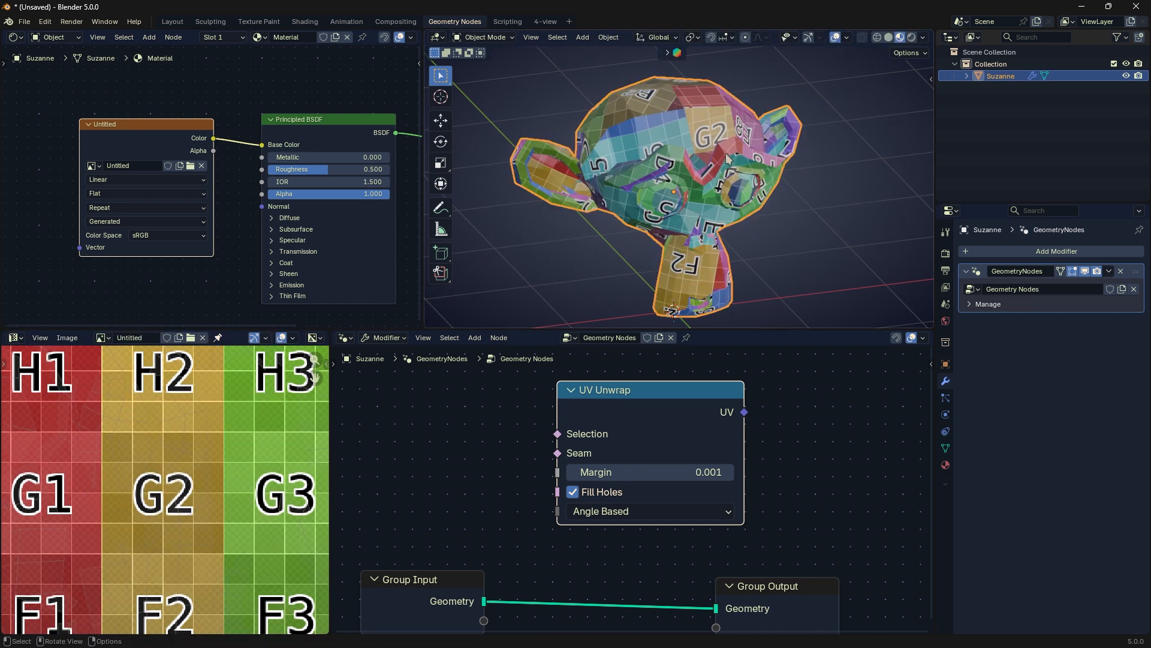
# Step: Return to Edit Mode with the whole mesh selected and move all UV islands to align with the checker image
pyautogui.press('Tab')
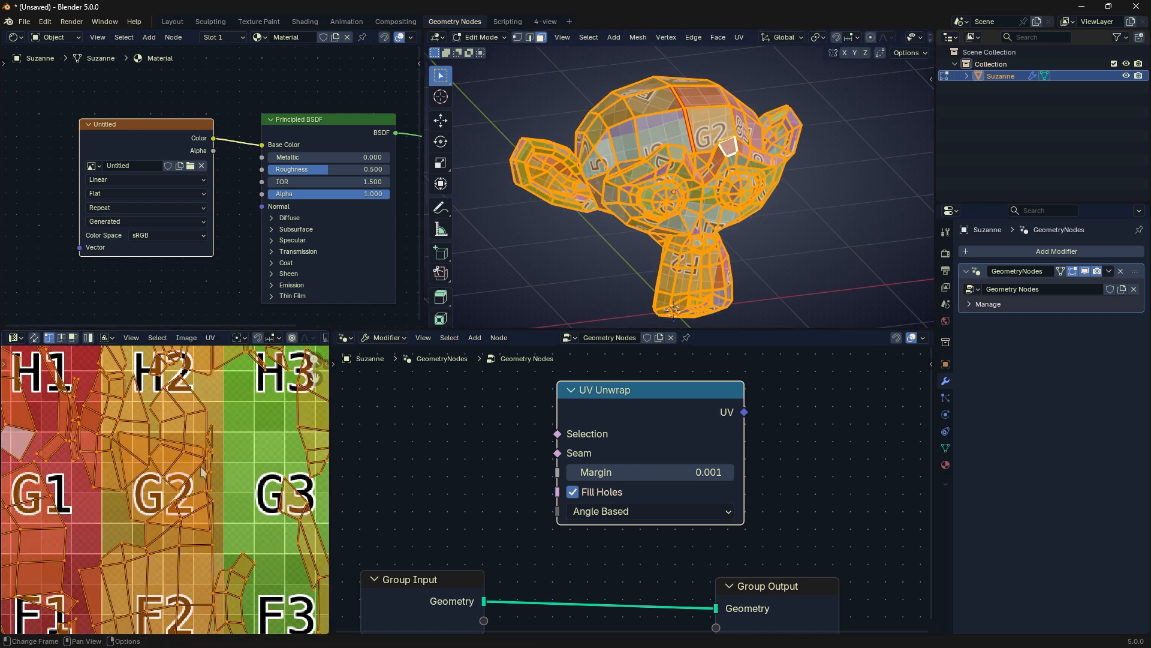
pyautogui.scroll(-9, 216, 467)
pyautogui.scroll(3, 215, 461)
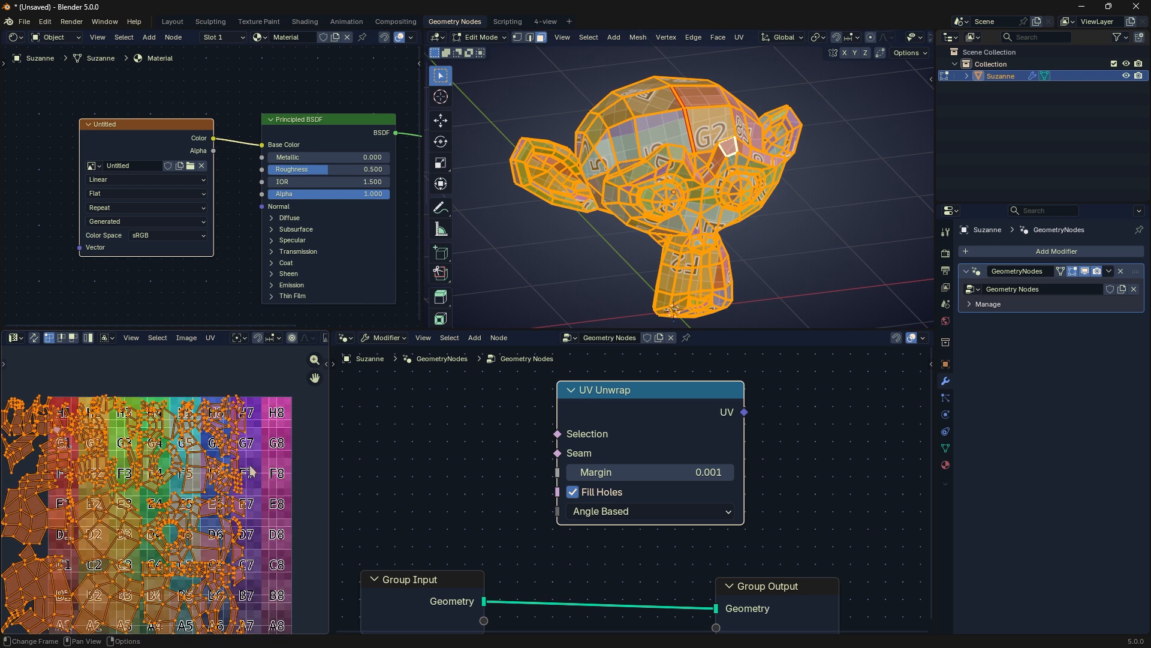
pyautogui.press('g')
pyautogui.moveTo(248, 467)
pyautogui.mouseDown(button='middle')
pyautogui.moveTo(234, 459)
pyautogui.moveTo(257, 469)
pyautogui.mouseUp(button='middle')
pyautogui.click(275, 453)
pyautogui.scroll(-4, 275, 452)
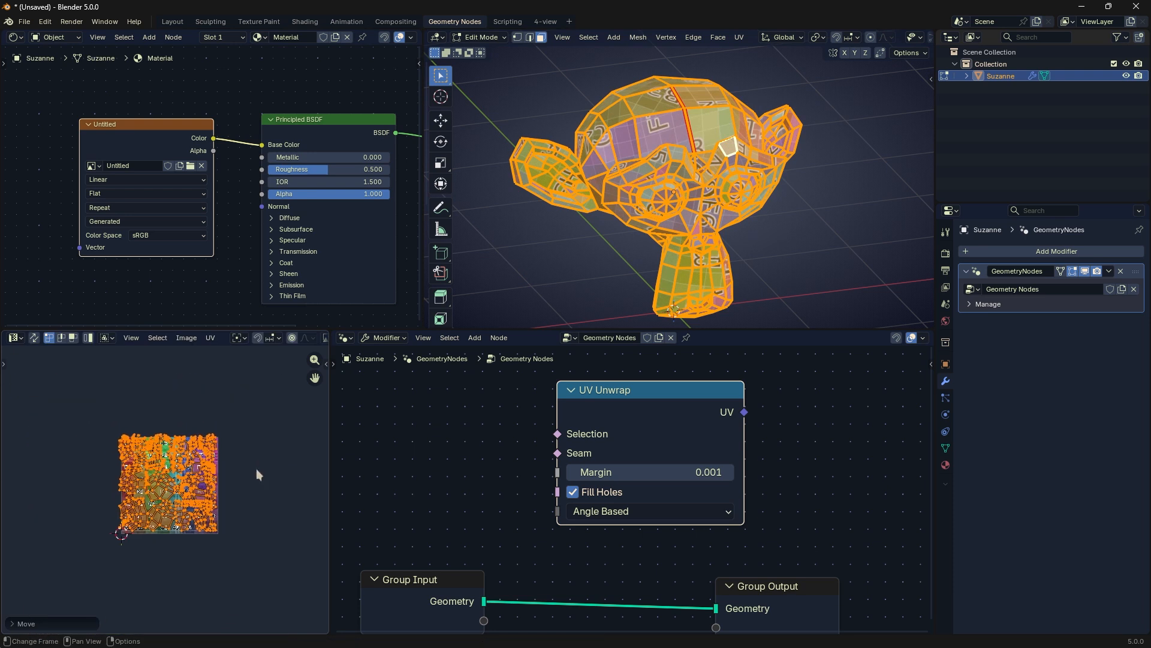
# Step: Try another move of all the UV islands and undo it
pyautogui.press('g')
pyautogui.click(265, 472)
pyautogui.hotkey('ctrl', 'z')
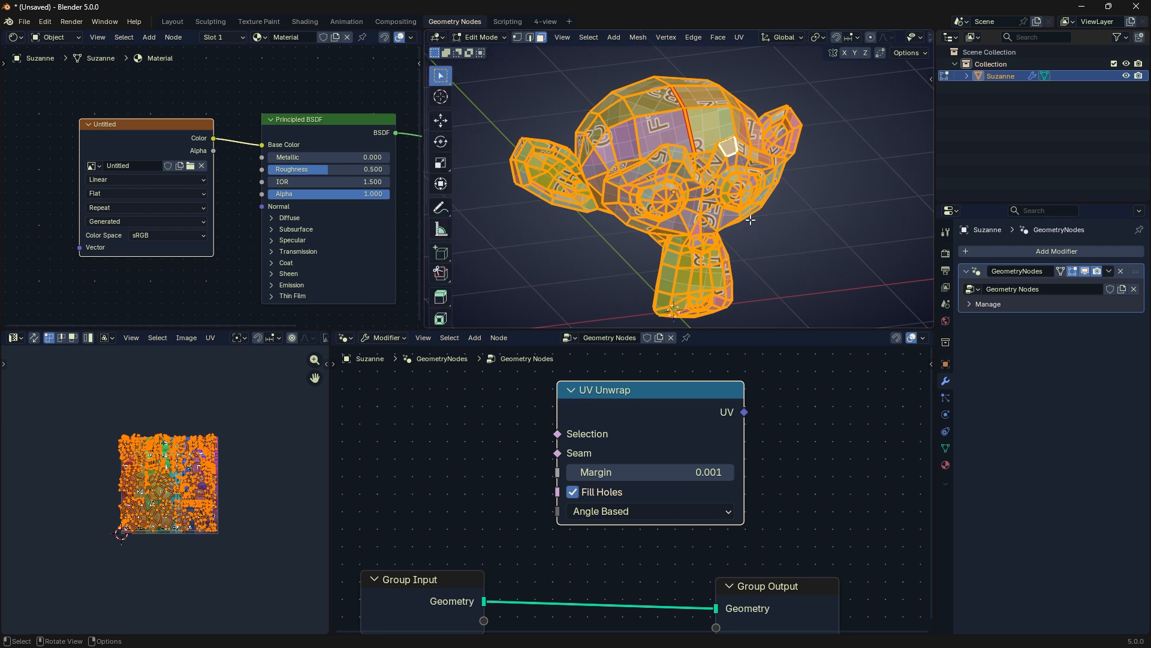
# Step: Bring up the mesh's UV mapping options for comparison and set the UV Unwrap node's method to Conformal
pyautogui.keyDown('shift'); pyautogui.click(716, 164); pyautogui.keyUp('shift')
pyautogui.press('u')
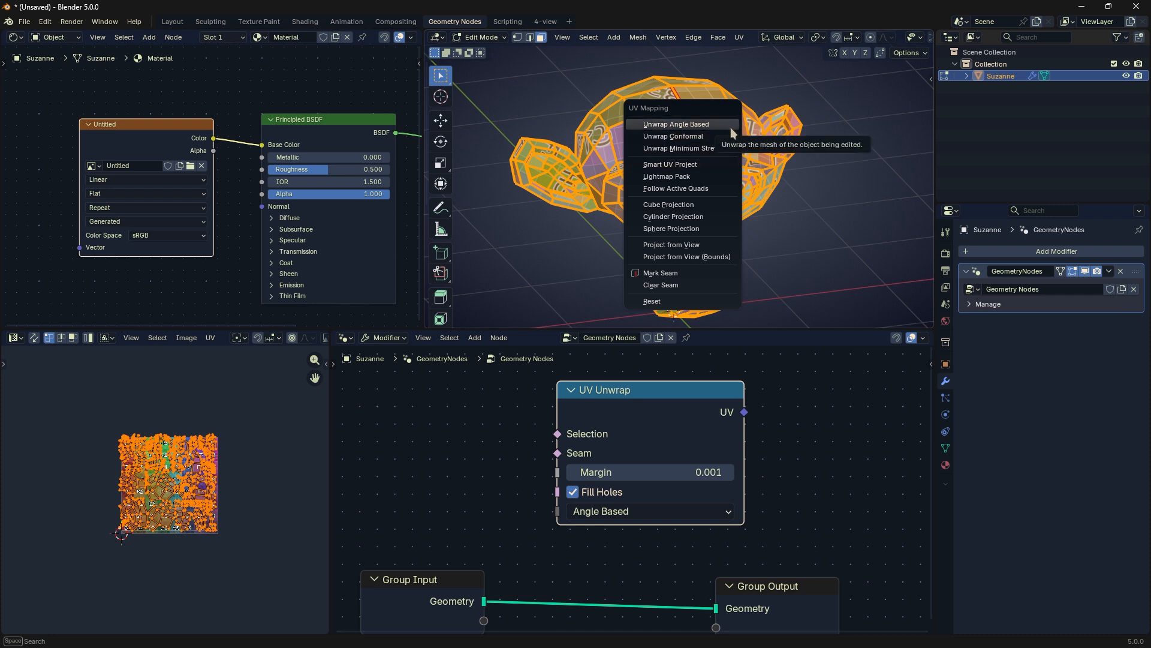
pyautogui.click(624, 513)
pyautogui.click(625, 573)
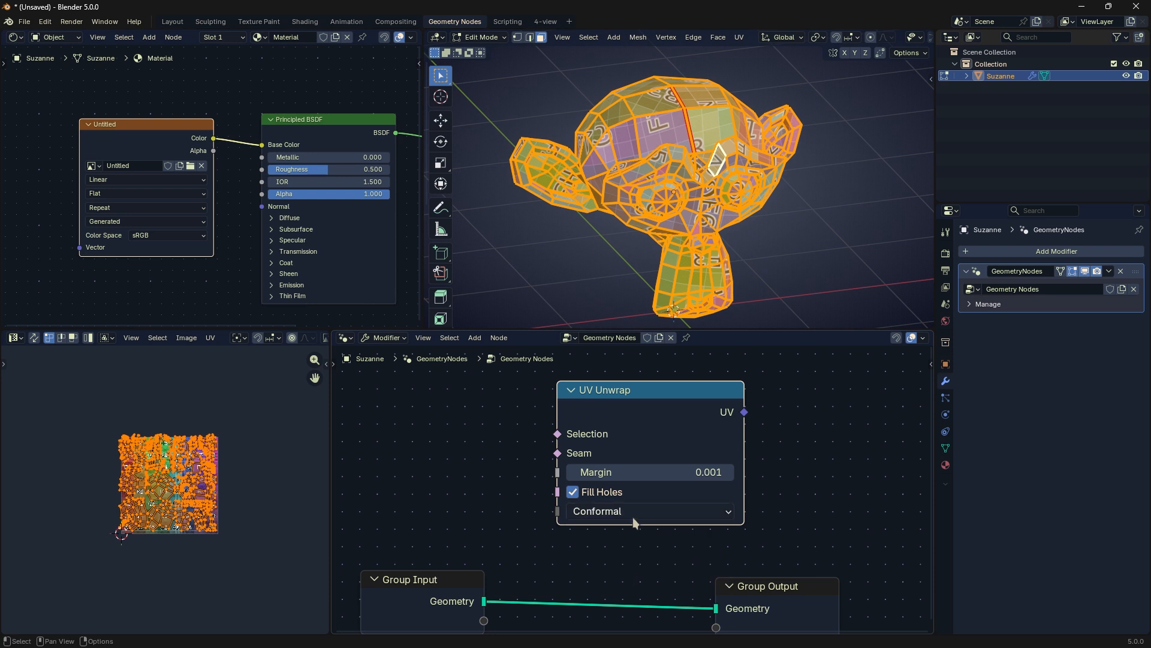
# Step: Set the UV Unwrap node's method to Angle Based, turn off Fill Holes, and shift the node slightly
pyautogui.click(632, 517)
pyautogui.click(632, 555)
pyautogui.click(625, 512)
pyautogui.click(629, 514)
pyautogui.click(582, 491)
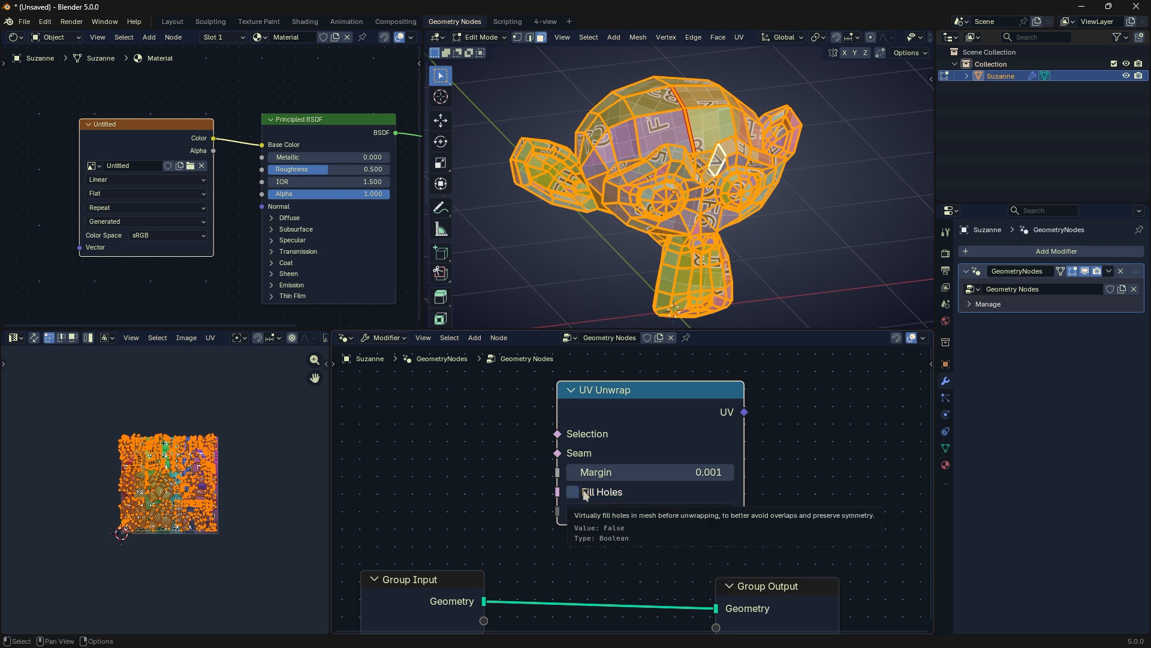
pyautogui.moveTo(640, 406); pyautogui.dragTo(640, 414)
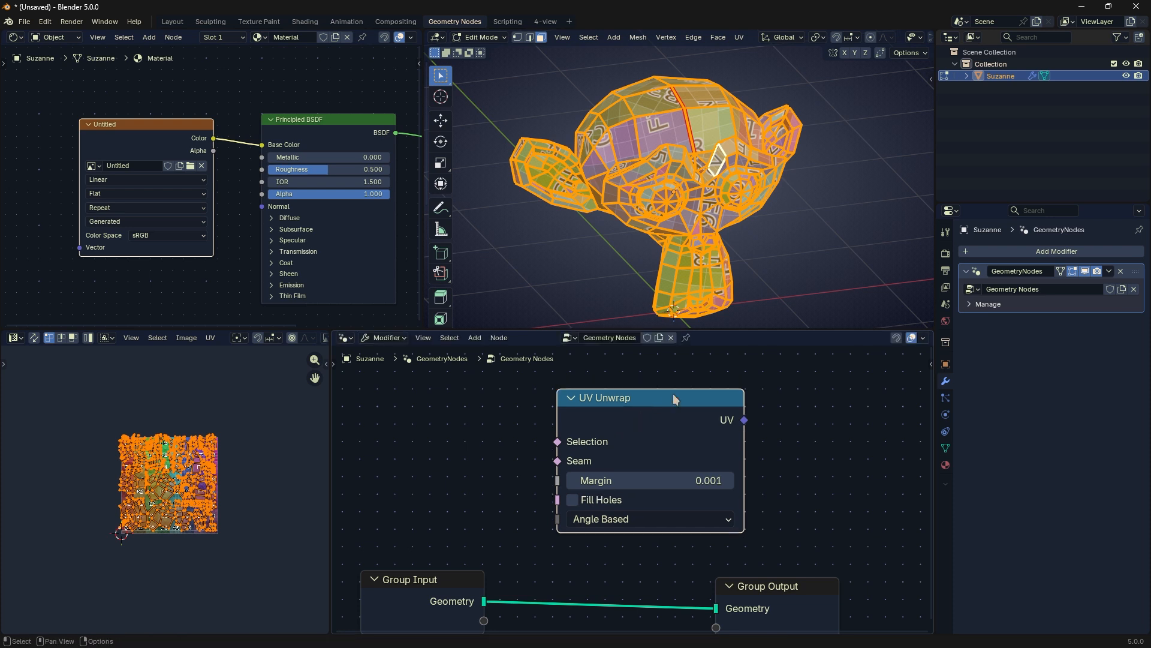
# Step: Unwrap the whole Suzanne mesh with the Angle Based method and deselect everything to inspect the texture
pyautogui.click(709, 175)
pyautogui.press('u')
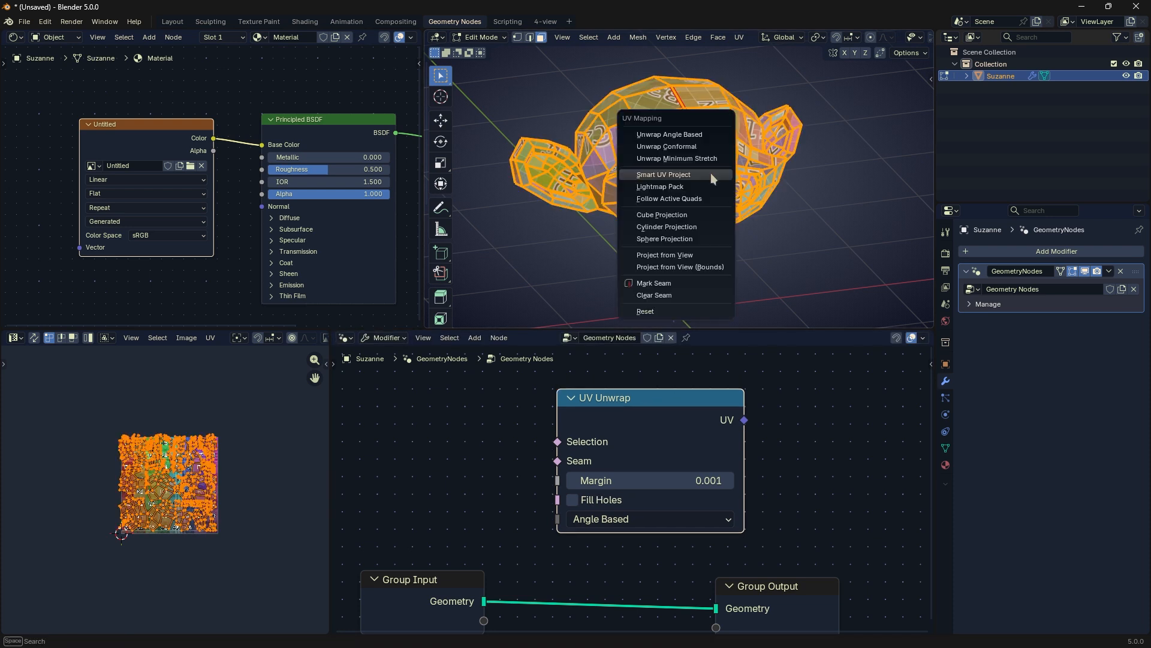
pyautogui.click(700, 134)
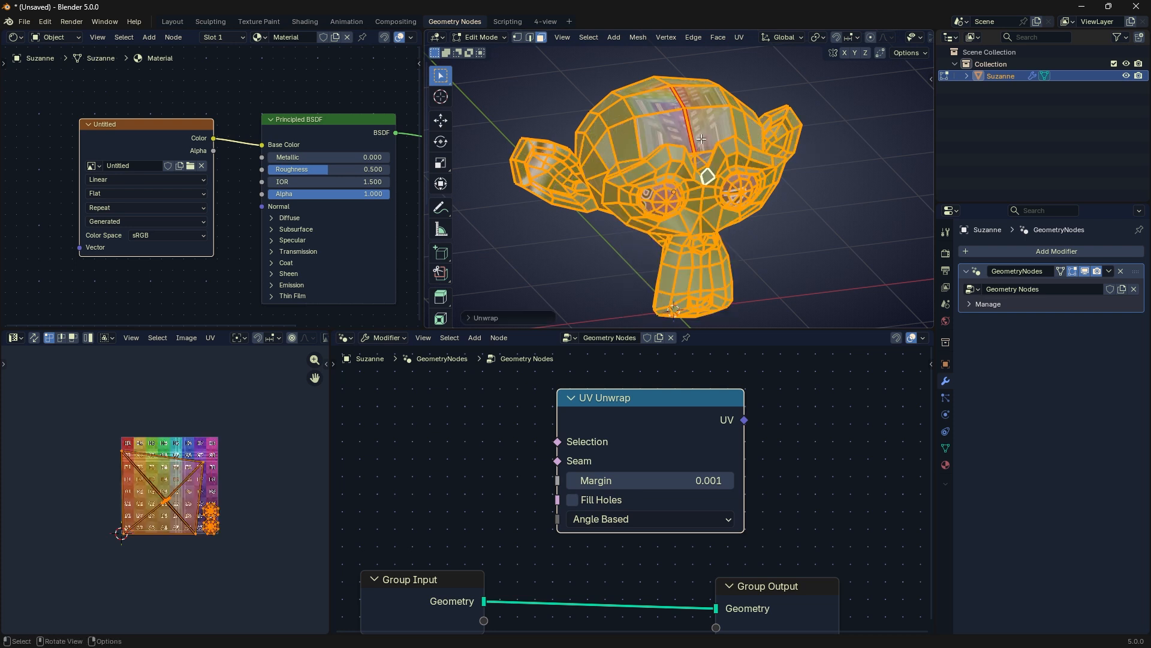
pyautogui.hotkey('alt', 'a')
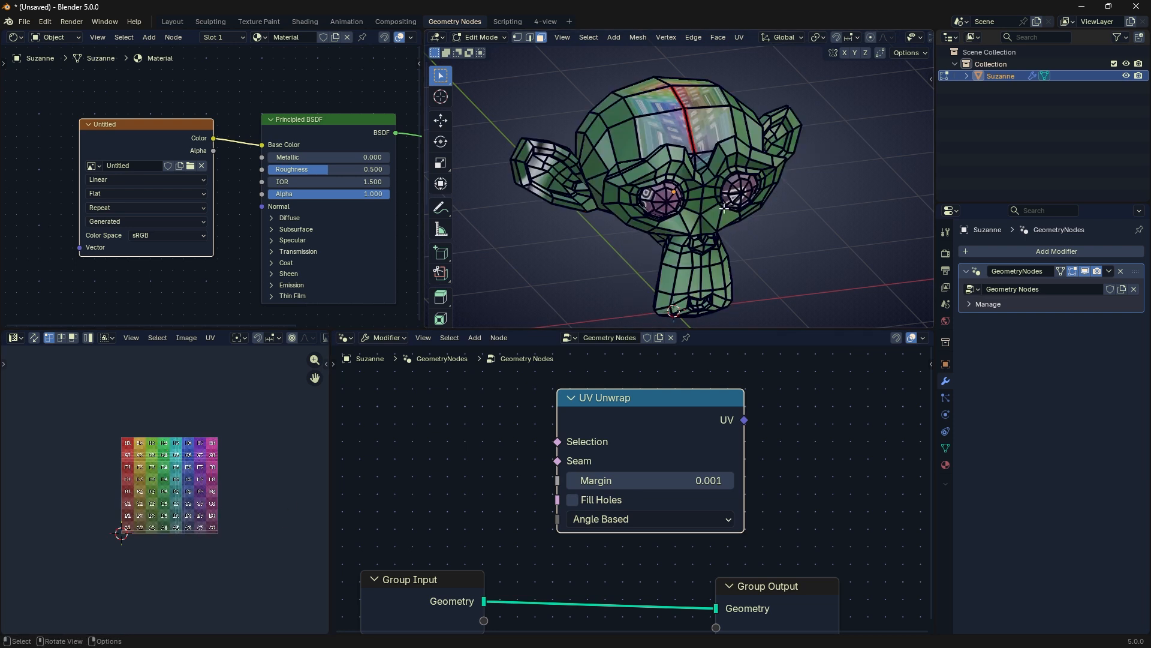
# Step: Select the whole mesh again, hide the 3D viewport overlays, and try moving the UVs before cancelling
pyautogui.scroll(-5, 869, 37)
pyautogui.click(841, 37)
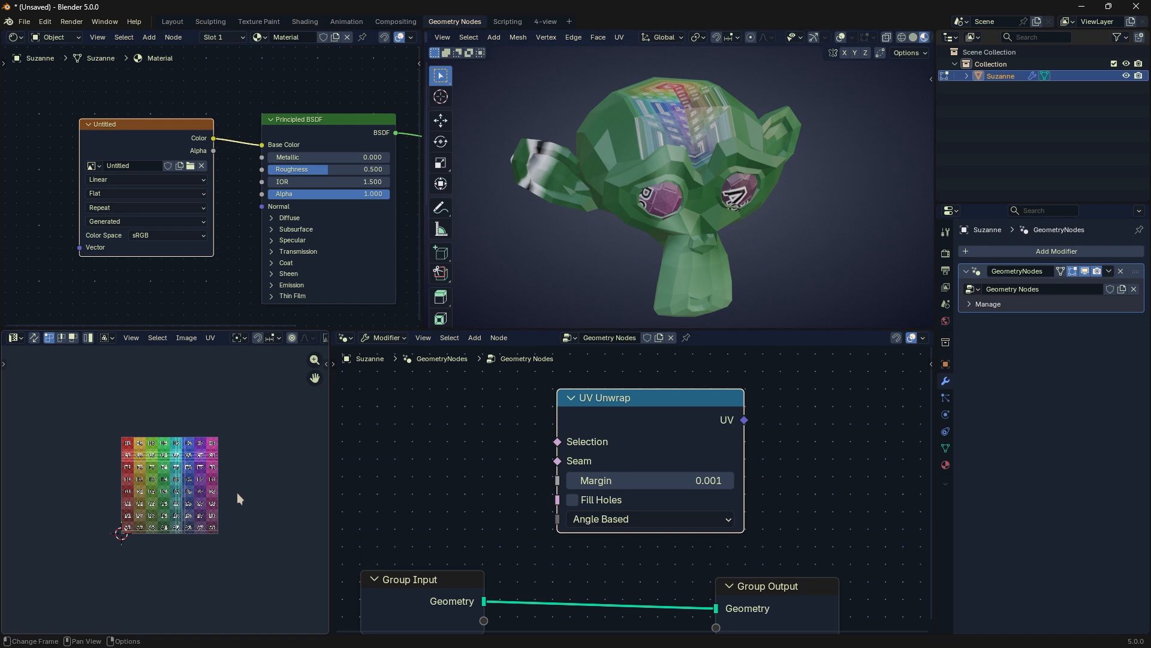
pyautogui.click(841, 38)
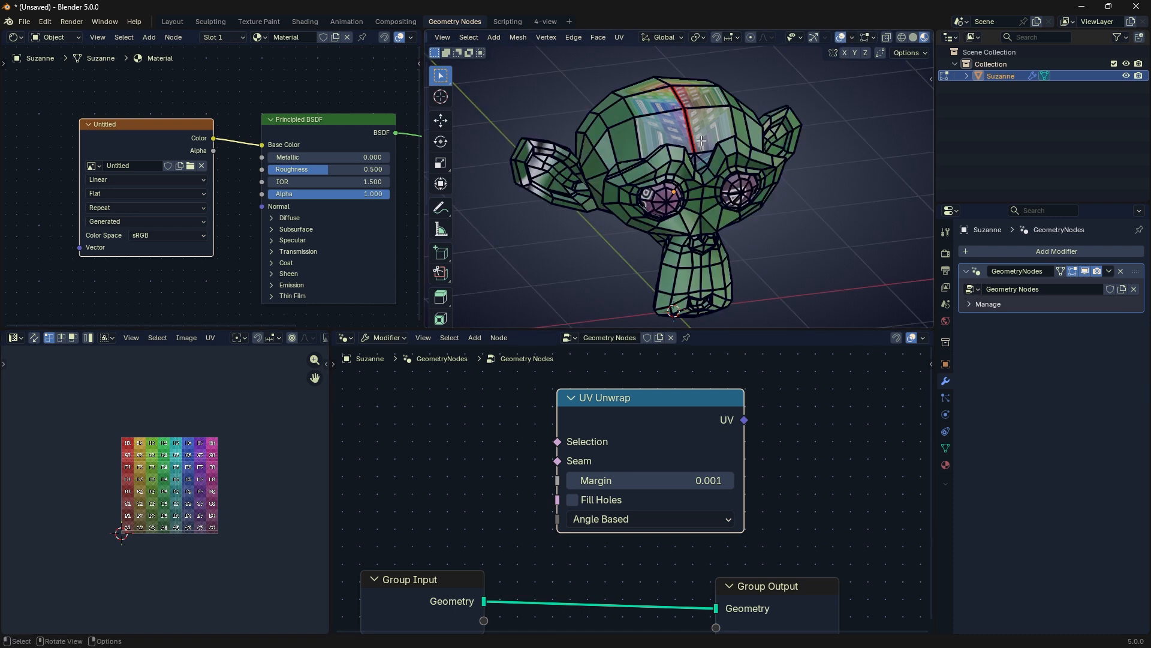
pyautogui.press('a')
pyautogui.click(840, 37)
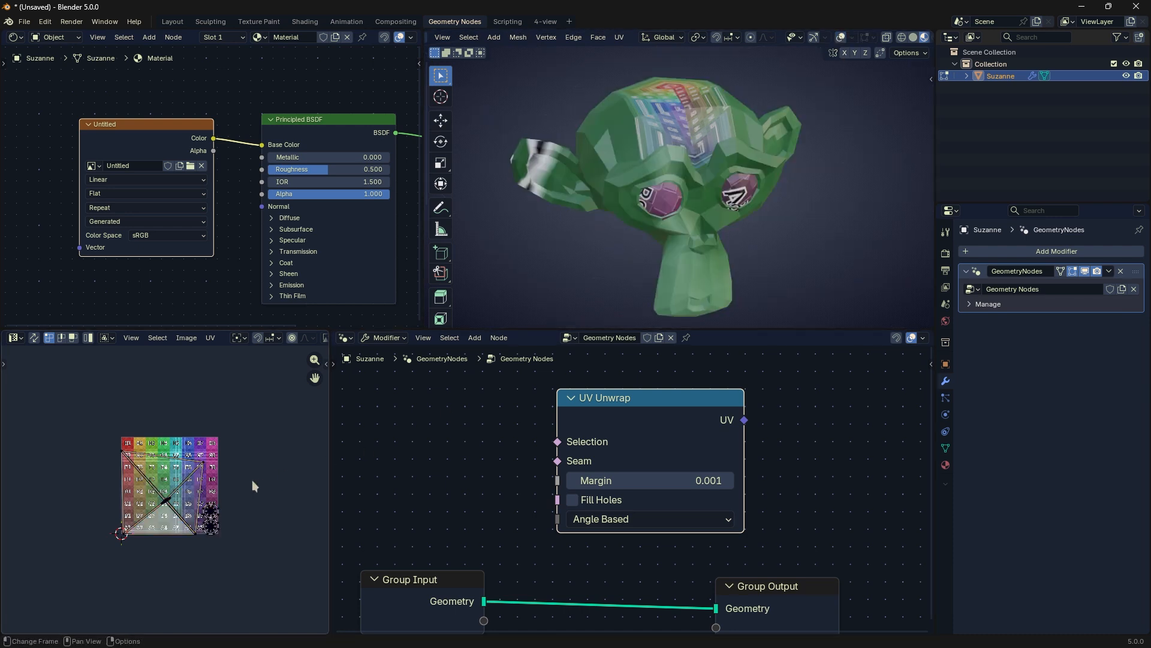
pyautogui.press('g')
pyautogui.press('Escape')
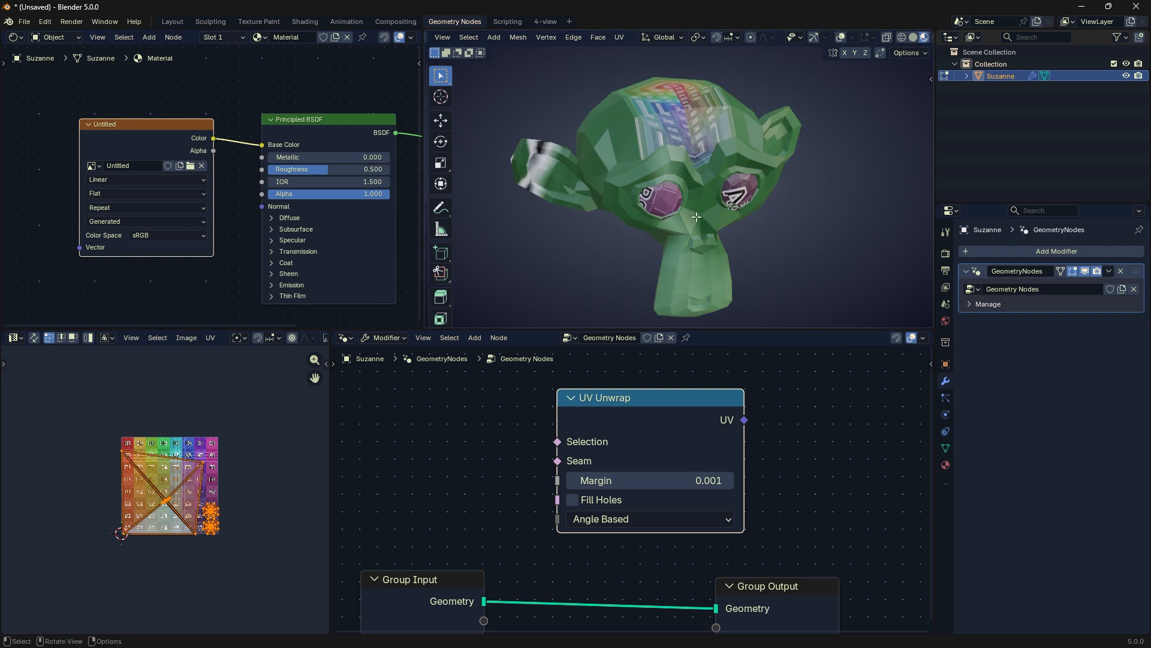
# Step: Unwrap Suzanne with the Conformal method, expand the operation's settings, and switch its method to Angle Based
pyautogui.press('u')
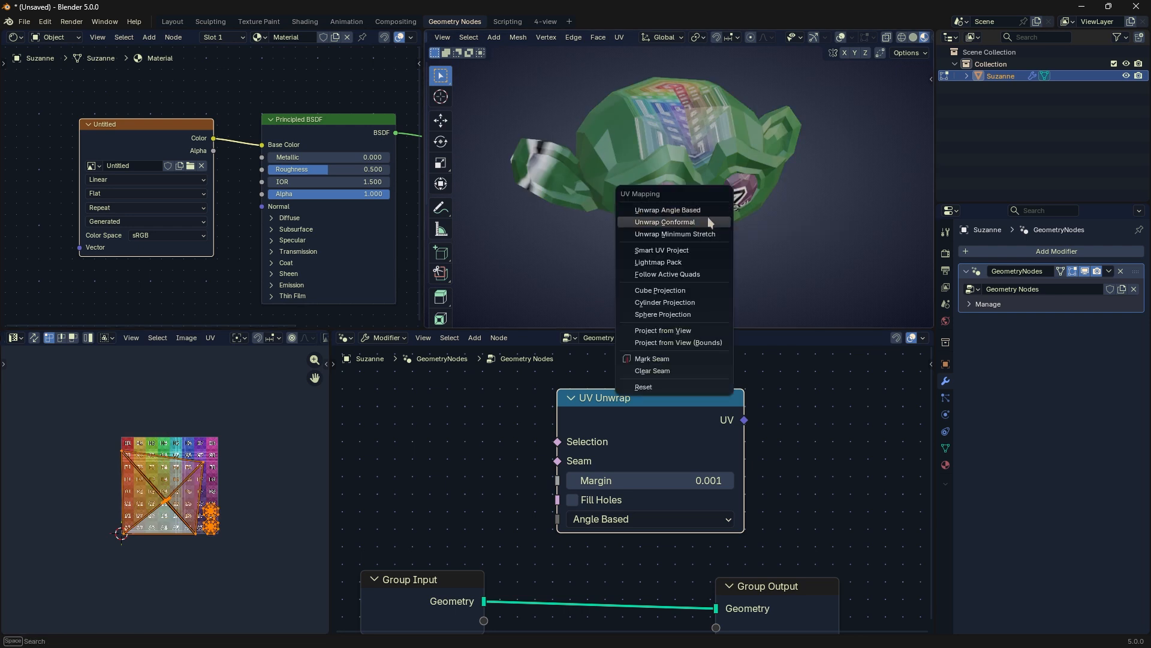
pyautogui.click(708, 222)
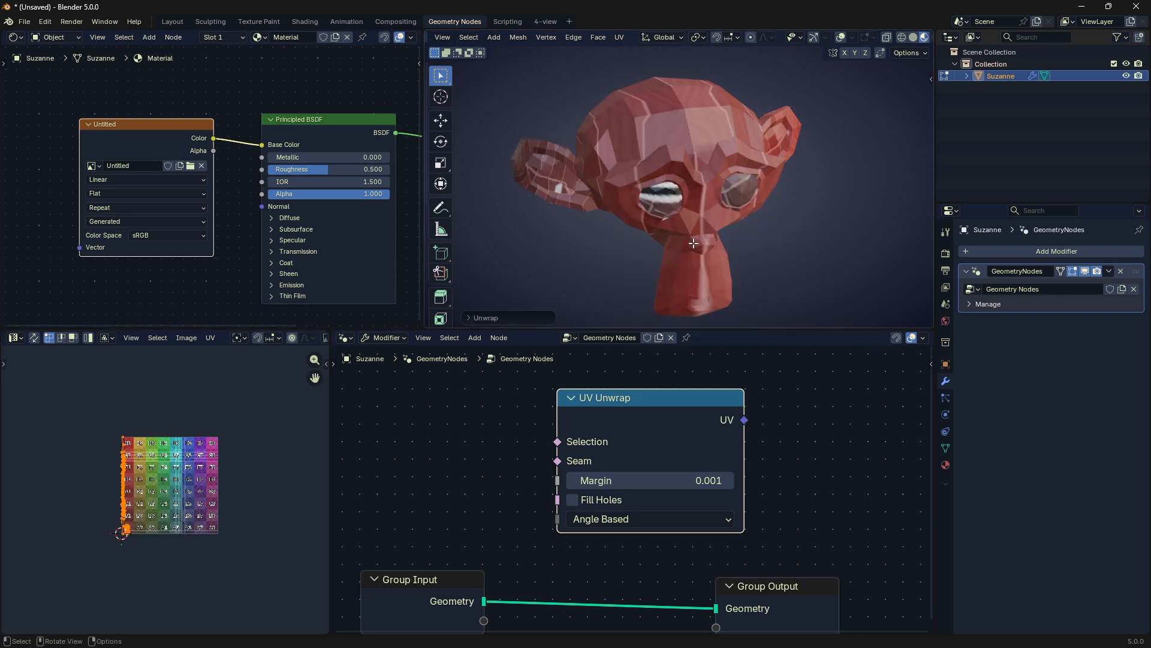
pyautogui.click(498, 320)
pyautogui.click(574, 246)
pyautogui.click(567, 261)
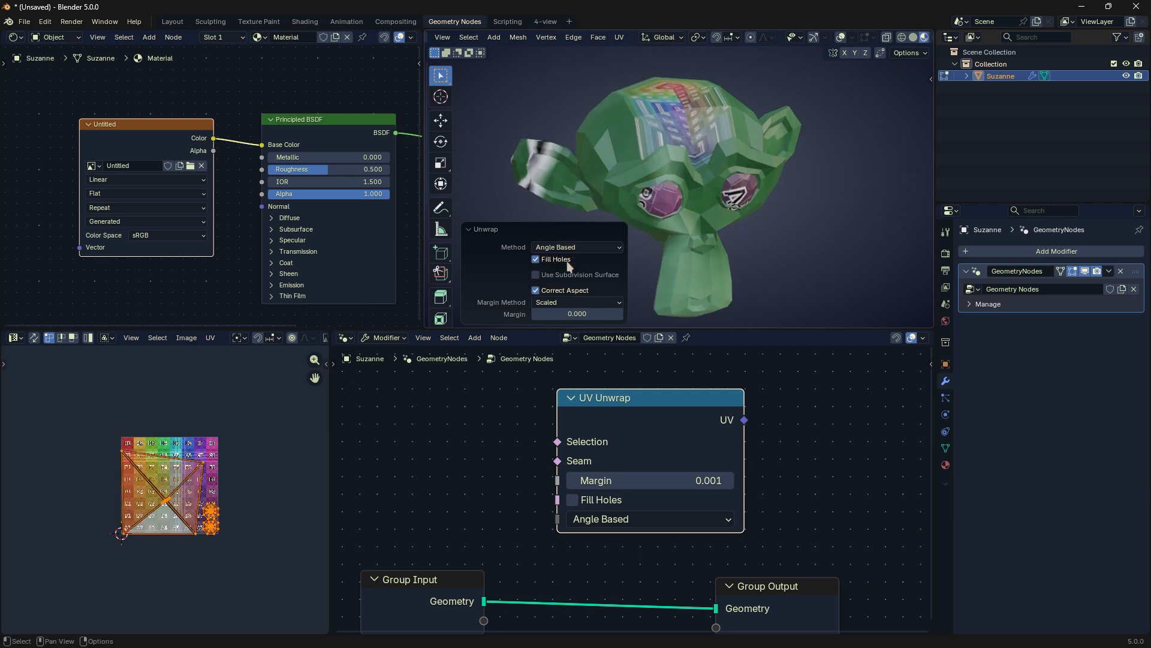
# Step: Try enabling Use Subdivision Surface for the unwrap, set its method back to Conformal, and reselect the whole mesh
pyautogui.click(538, 275)
pyautogui.click(538, 275)
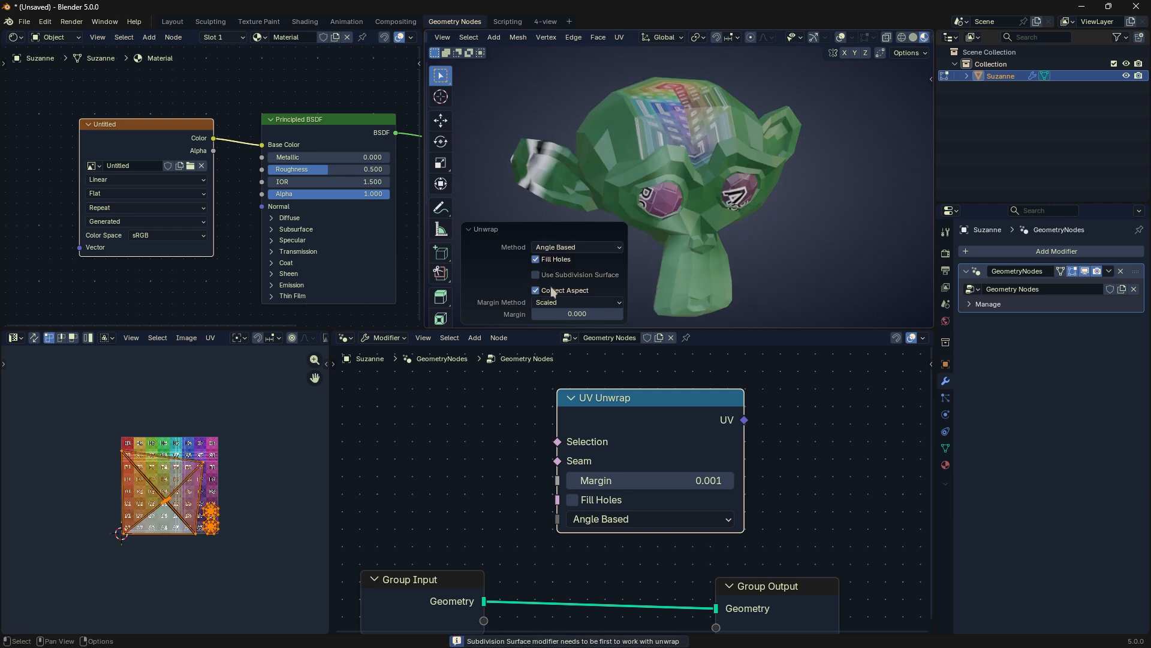
pyautogui.click(557, 304)
pyautogui.click(581, 247)
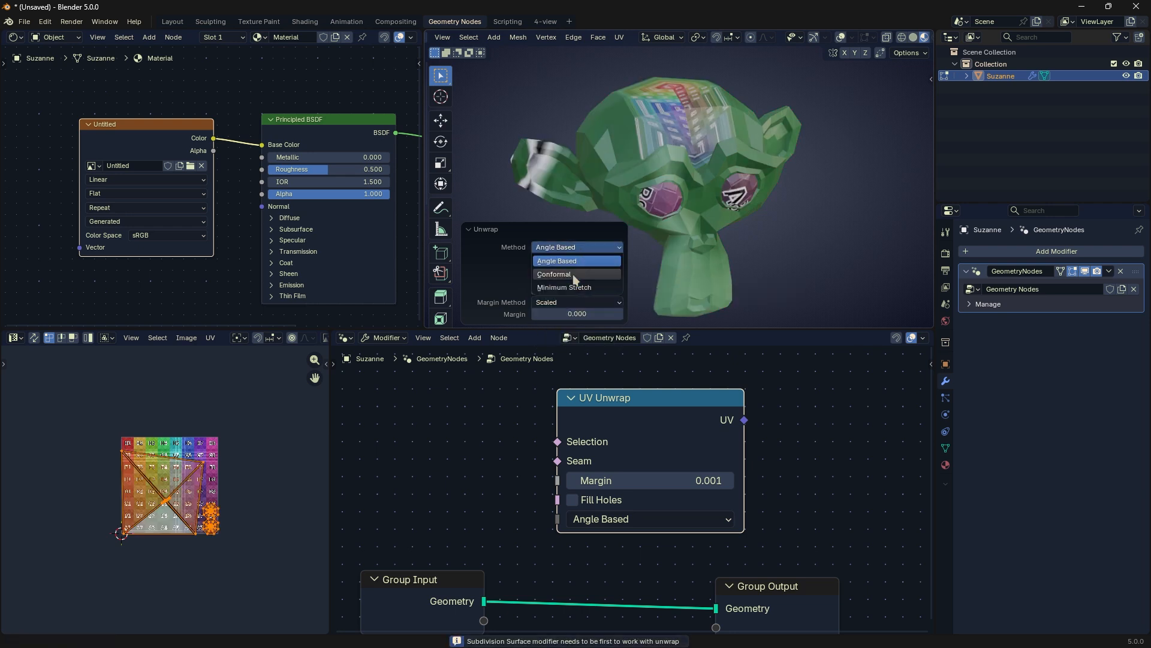
pyautogui.click(584, 249)
pyautogui.hotkey('alt', 'a')
pyautogui.press('a')
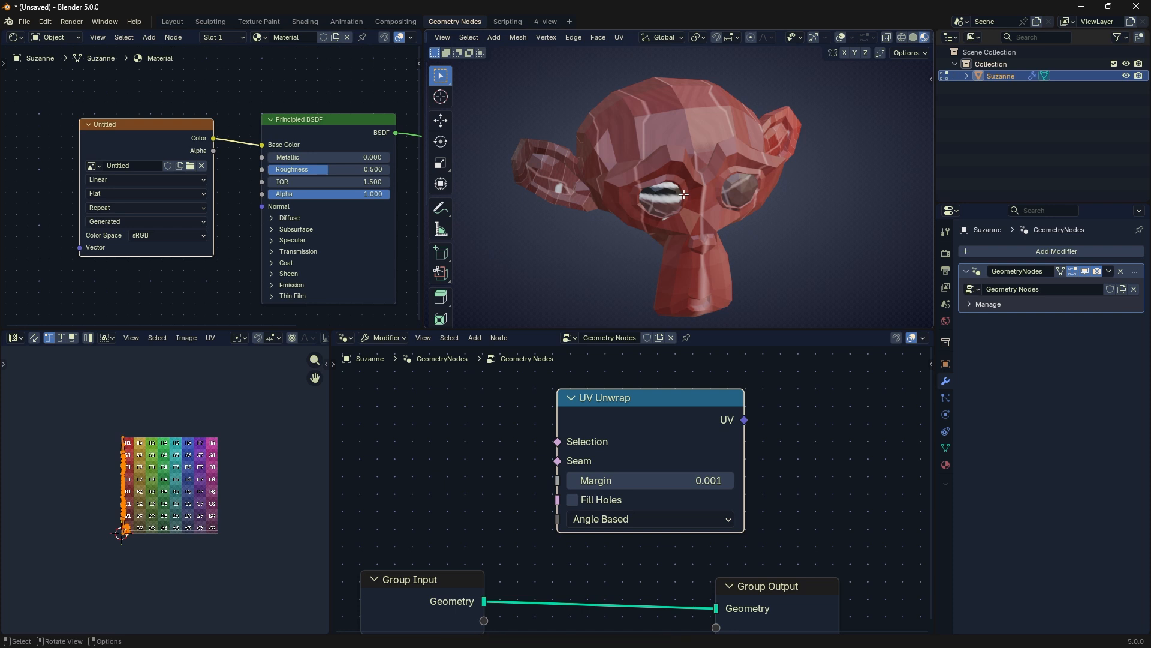
# Step: Unwrap Suzanne with the Minimum Stretch method, try moving all the UVs, and cancel the move
pyautogui.press('u')
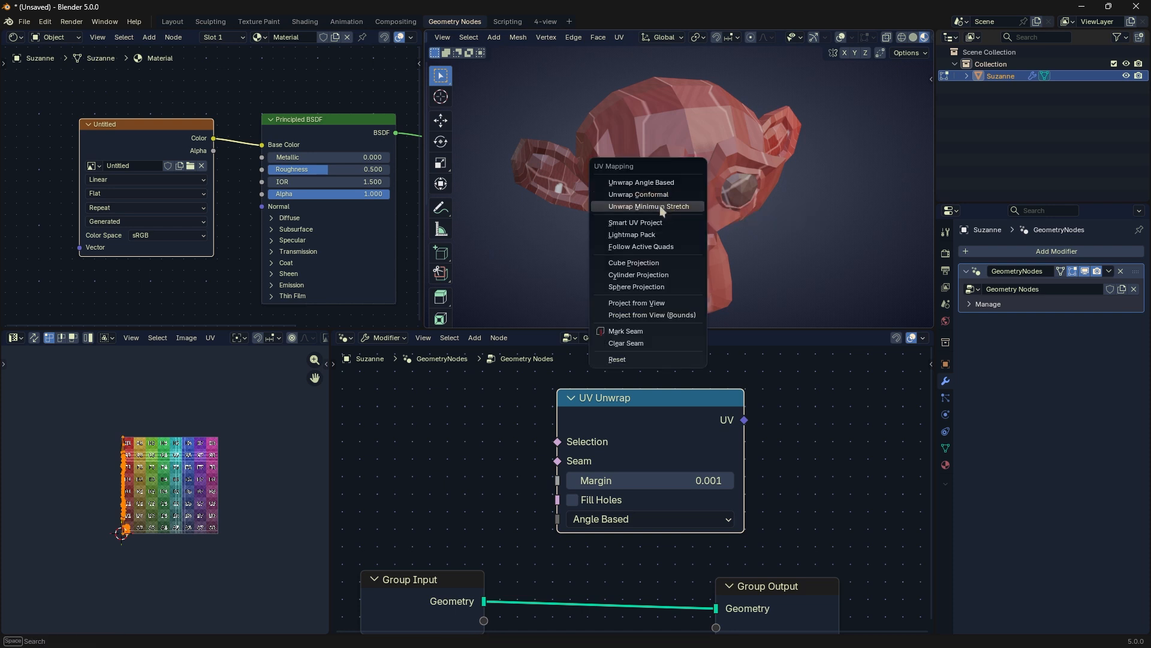
pyautogui.click(660, 205)
pyautogui.press('a')
pyautogui.press('g')
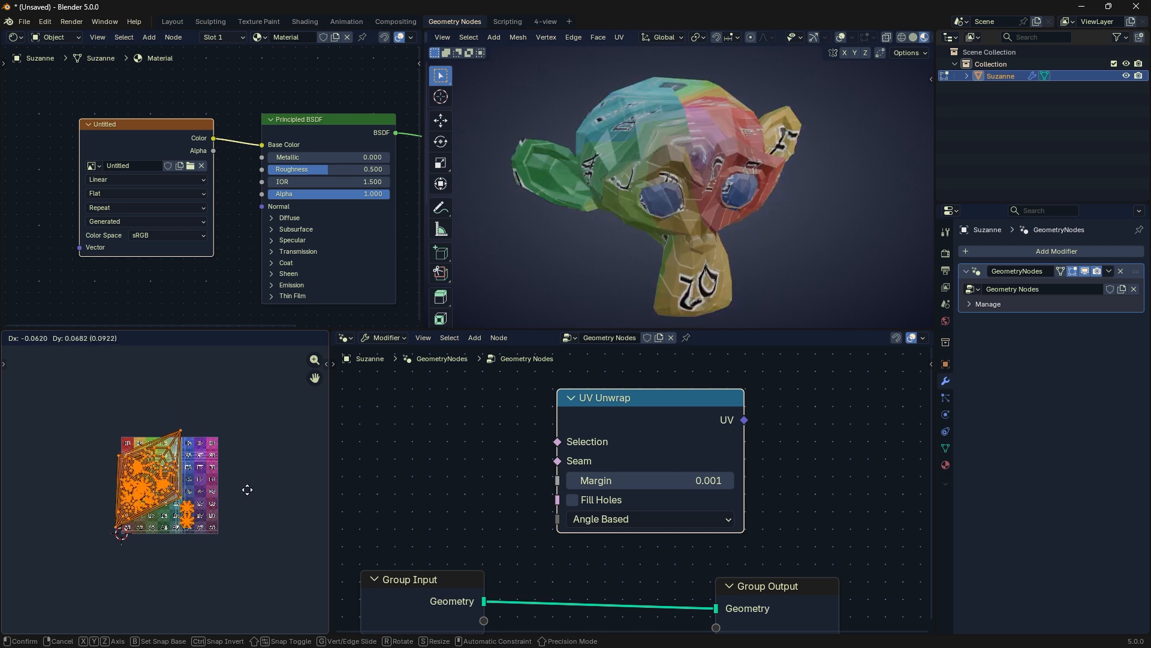
pyautogui.rightClick(249, 467)
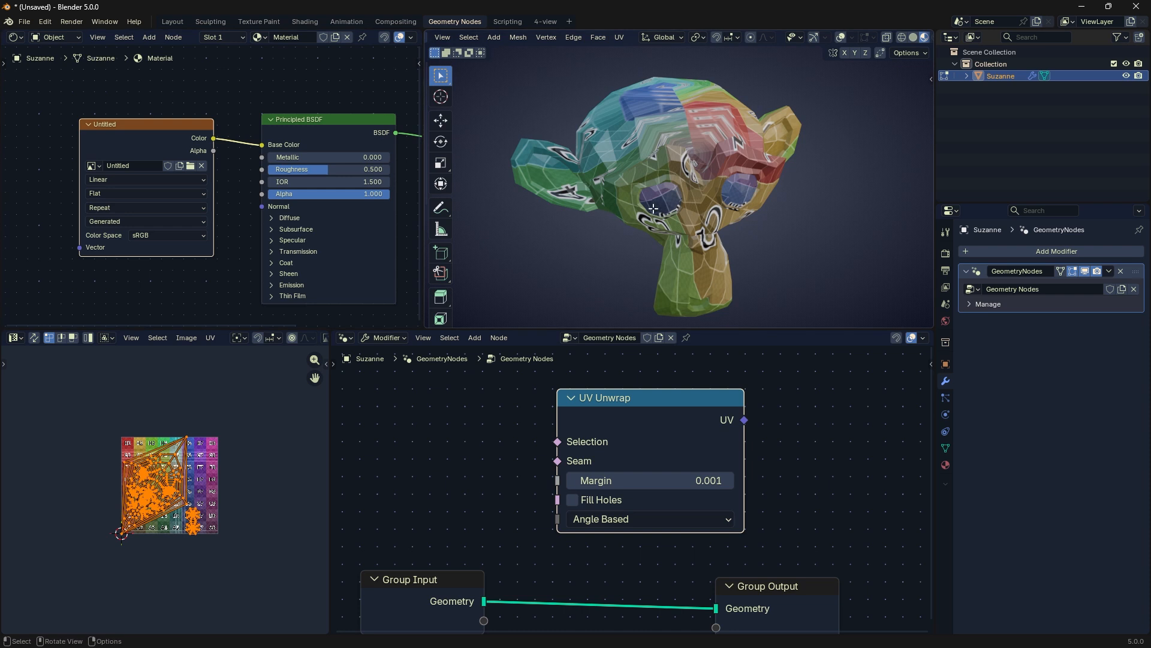
# Step: Unwrap Suzanne with Smart UV Project, using a 66° angle limit, Scaled margin method, and Axis-aligned (Vertical) rotation
pyautogui.press('u')
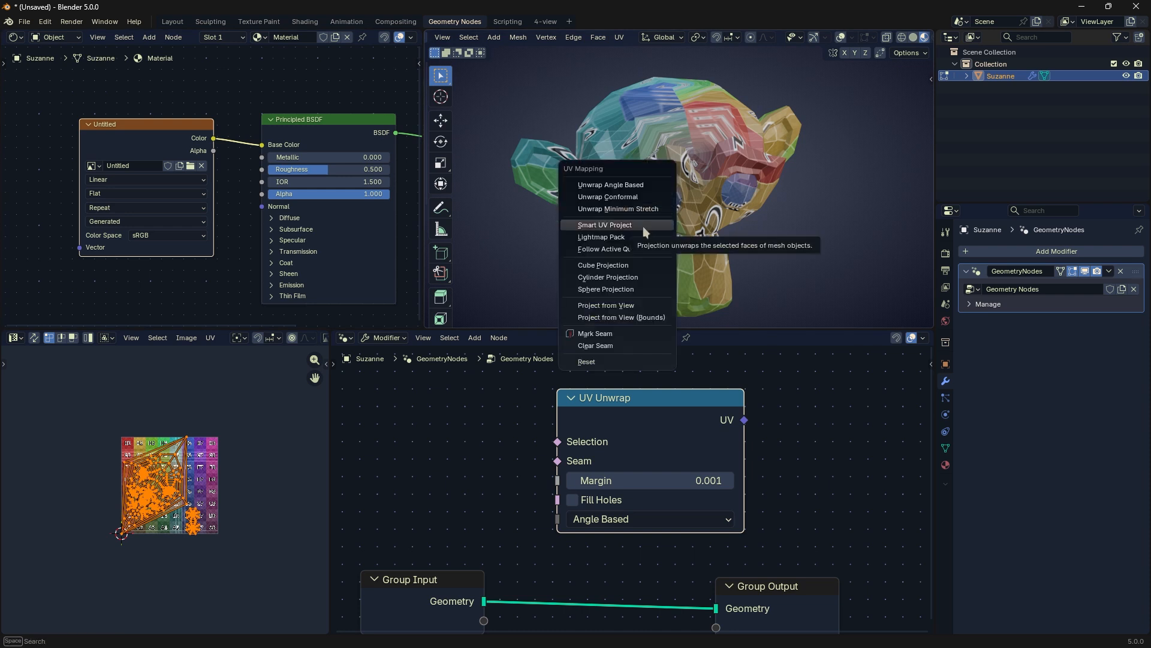
pyautogui.click(643, 225)
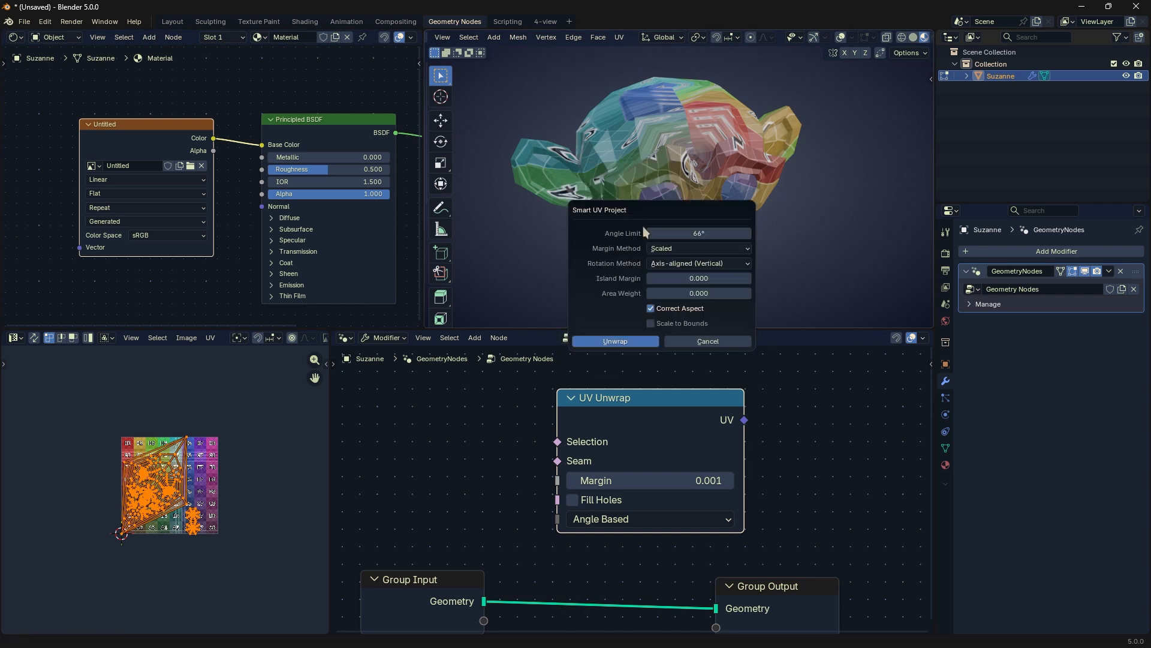
pyautogui.click(688, 245)
pyautogui.click(674, 260)
pyautogui.click(624, 344)
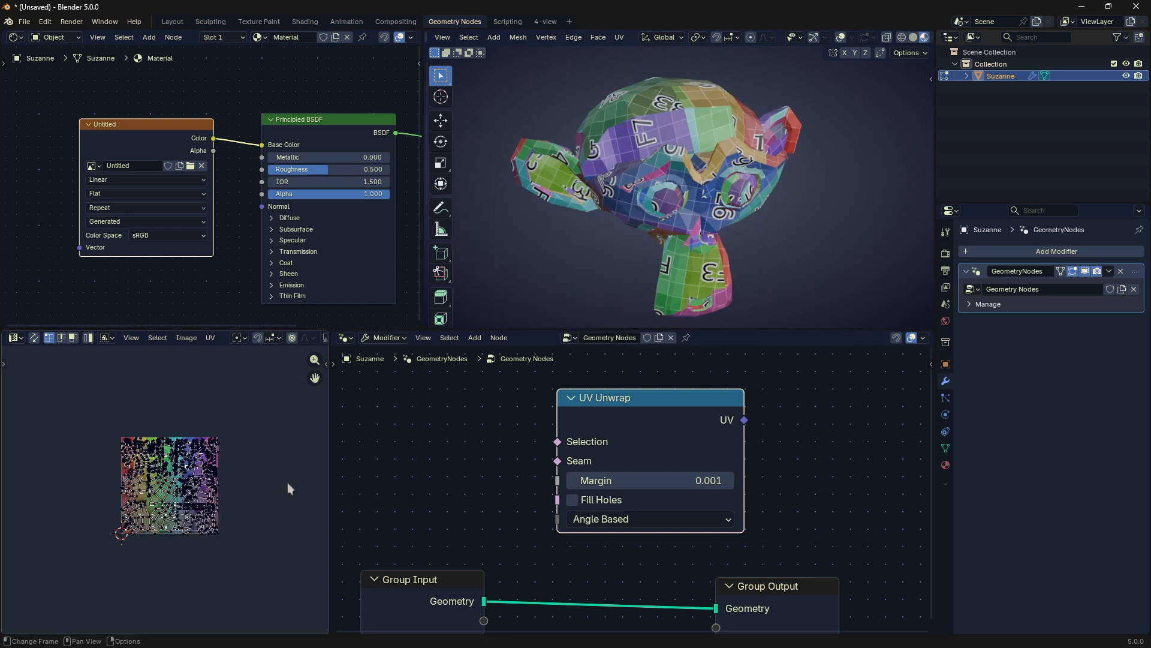
# Step: Lightmap-pack the selected faces with pack quality 12 and margin 0.10, try moving the UV islands, and undo the move
pyautogui.press('a')
pyautogui.press('u')
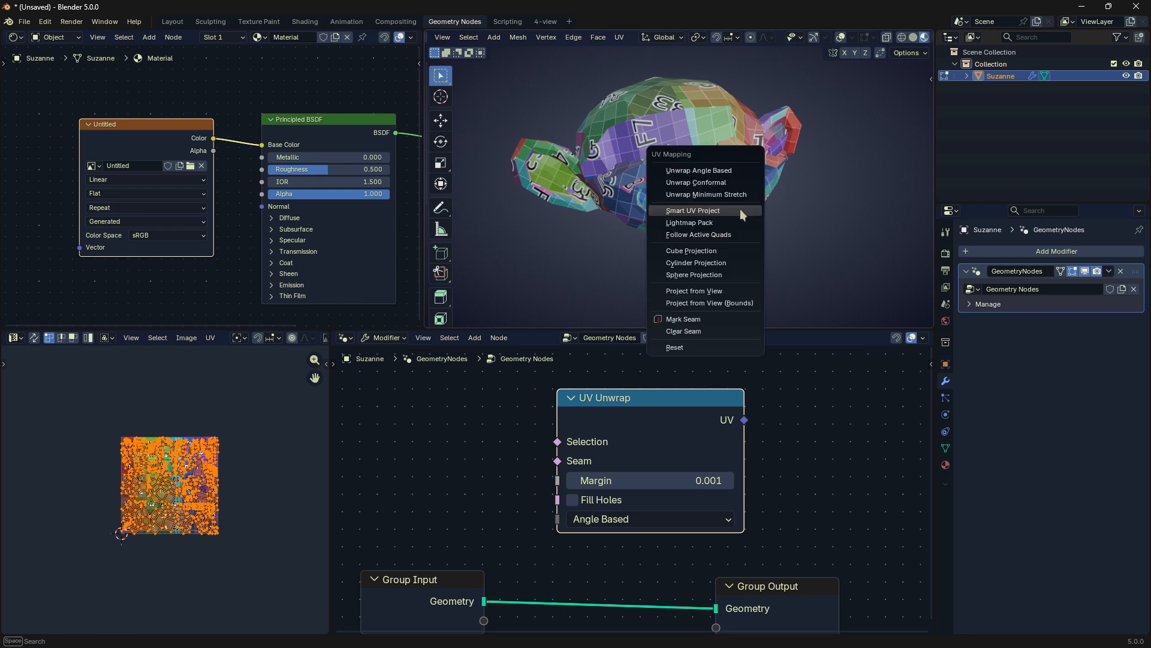
pyautogui.click(732, 222)
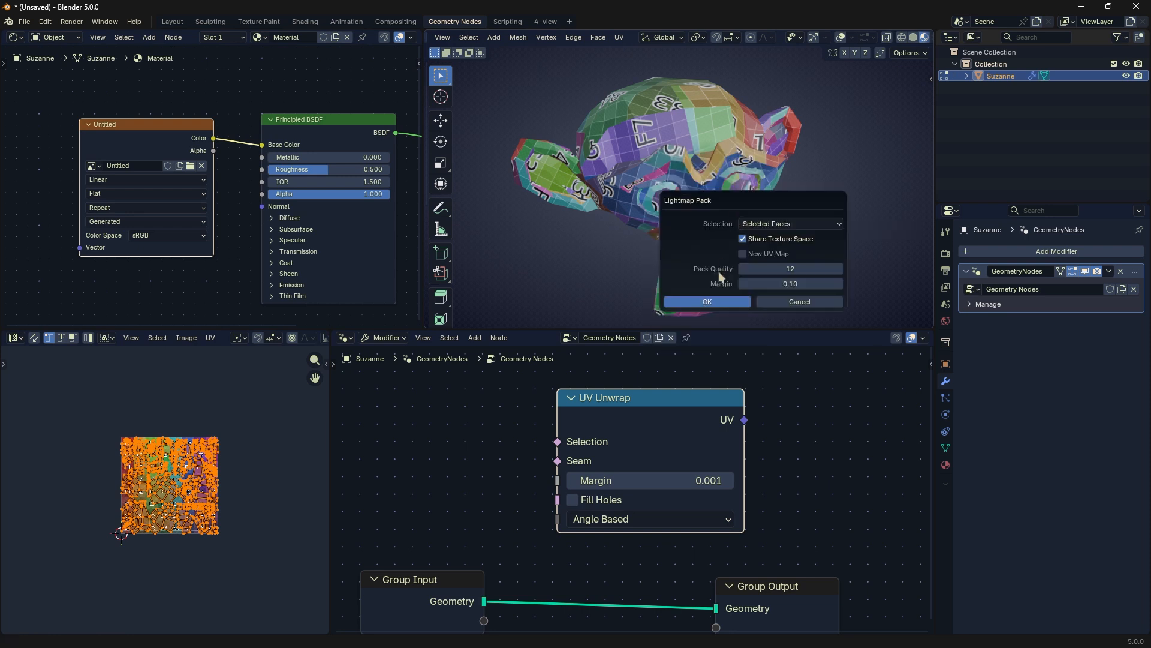
pyautogui.click(707, 301)
pyautogui.press('g')
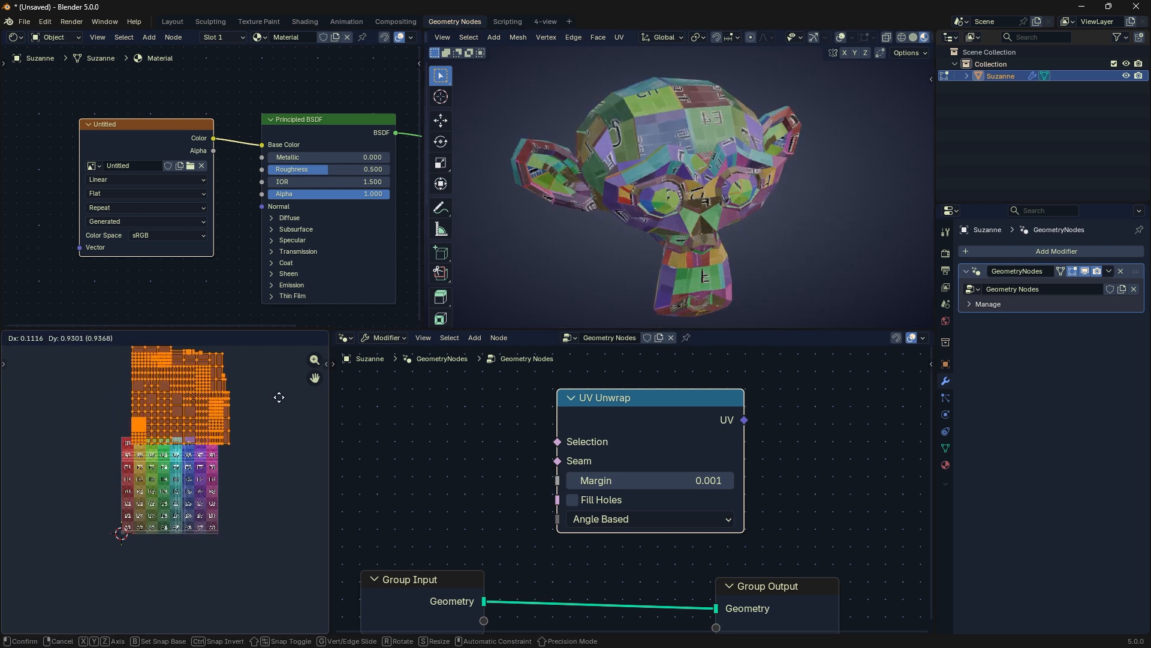
pyautogui.click(270, 388)
pyautogui.hotkey('ctrl', 'z')
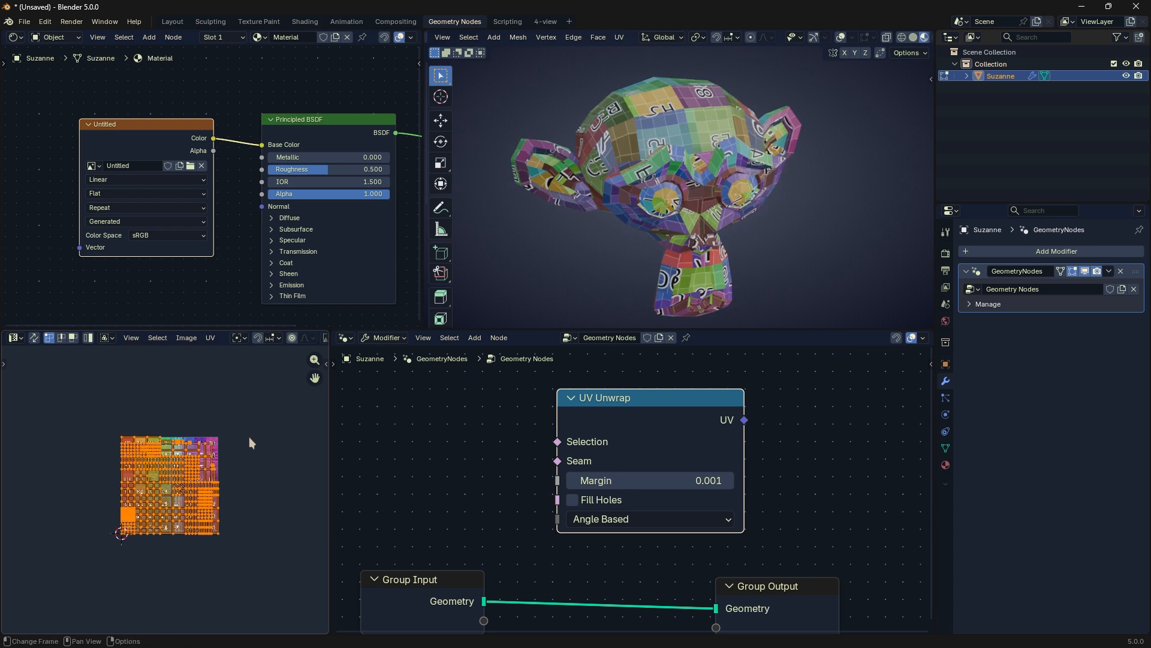
pyautogui.scroll(1, 252, 453)
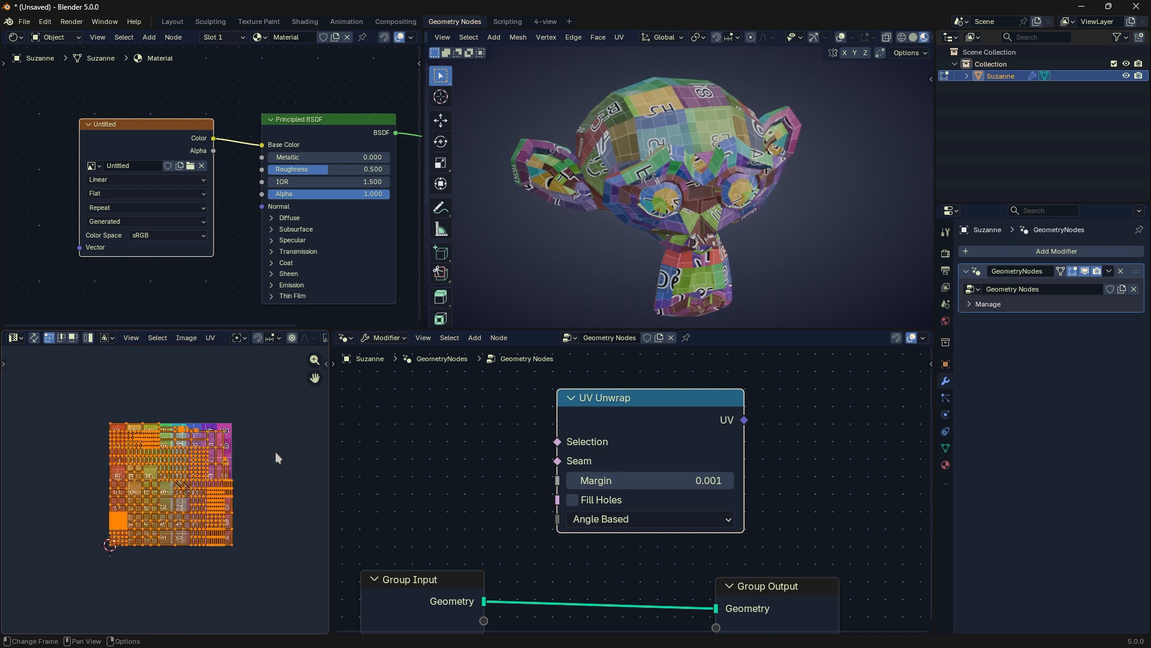
# Step: Leave and re-enter Edit Mode, and try Follow Active Quads with the Length Average edge length mode
pyautogui.press('Tab')
pyautogui.press('Tab')
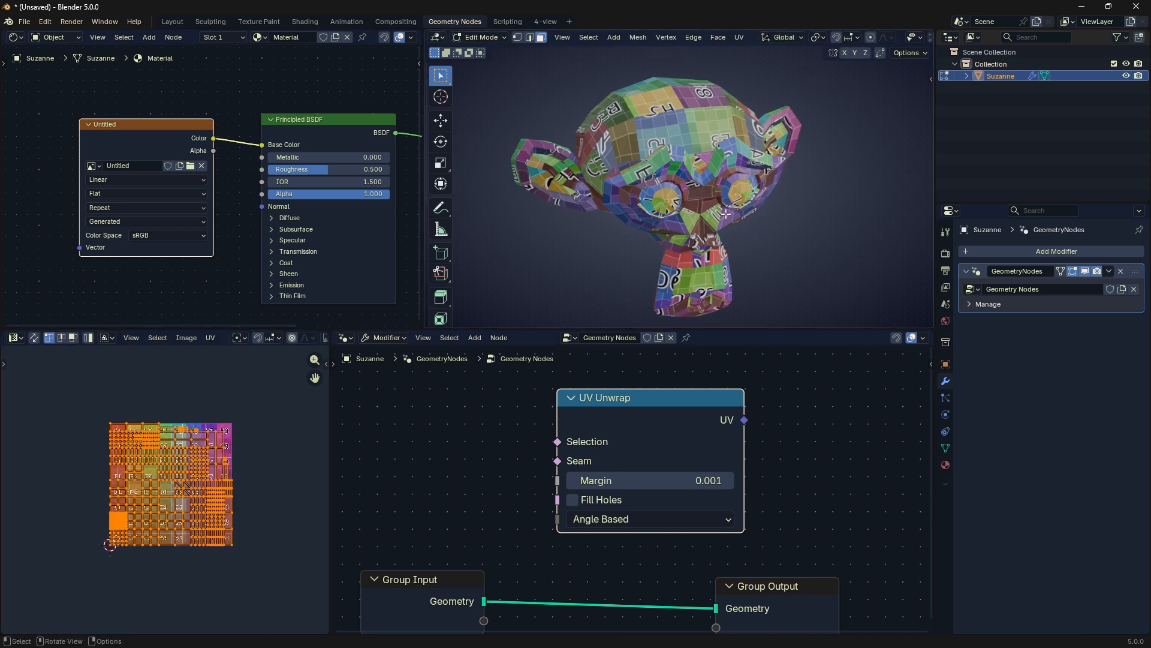
pyautogui.press('u')
pyautogui.click(713, 224)
pyautogui.click(654, 249)
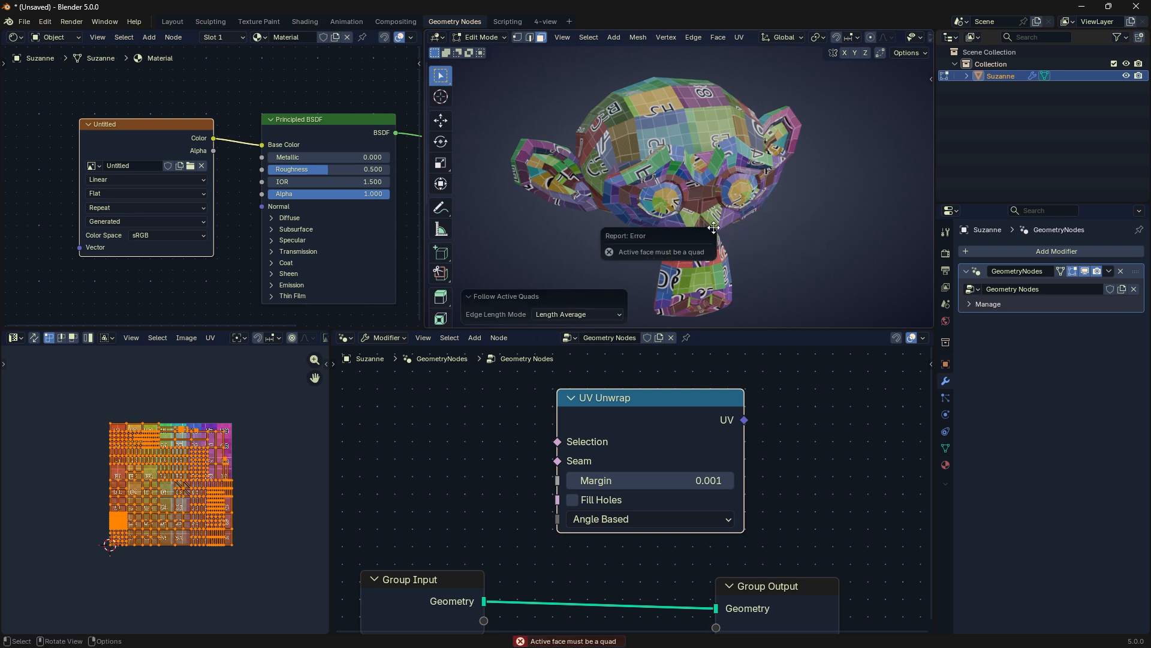
# Step: Apply a Cube Projection to Suzanne's UVs, try moving all the UVs, and undo the move
pyautogui.press('u')
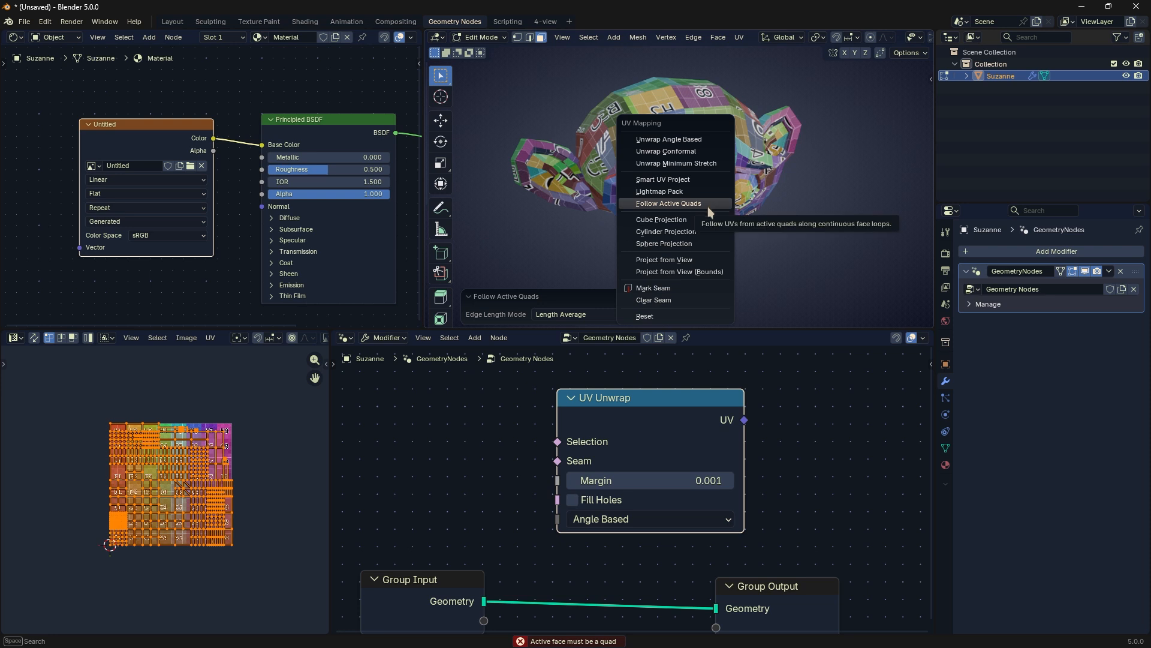
pyautogui.click(701, 220)
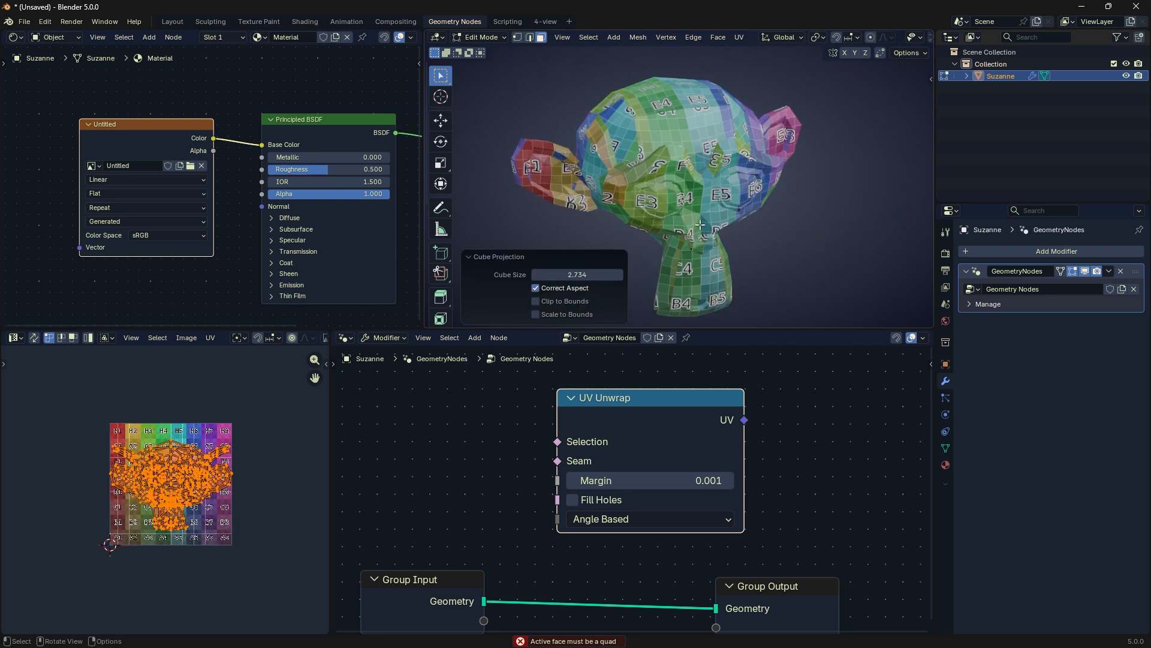
pyautogui.click(280, 476)
pyautogui.press('a')
pyautogui.press('g')
pyautogui.click(241, 390)
pyautogui.hotkey('ctrl', 'z')
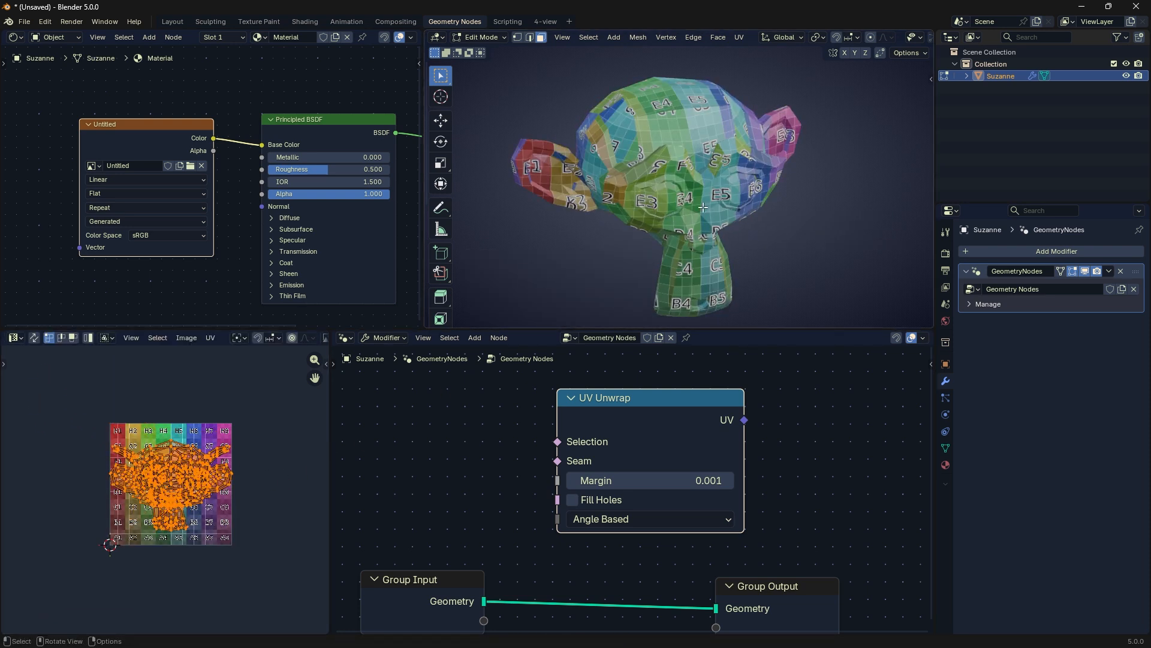
# Step: Apply a Cylinder Projection to Suzanne's UVs, then try moving all the UVs and revert it
pyautogui.press('u')
pyautogui.click(693, 229)
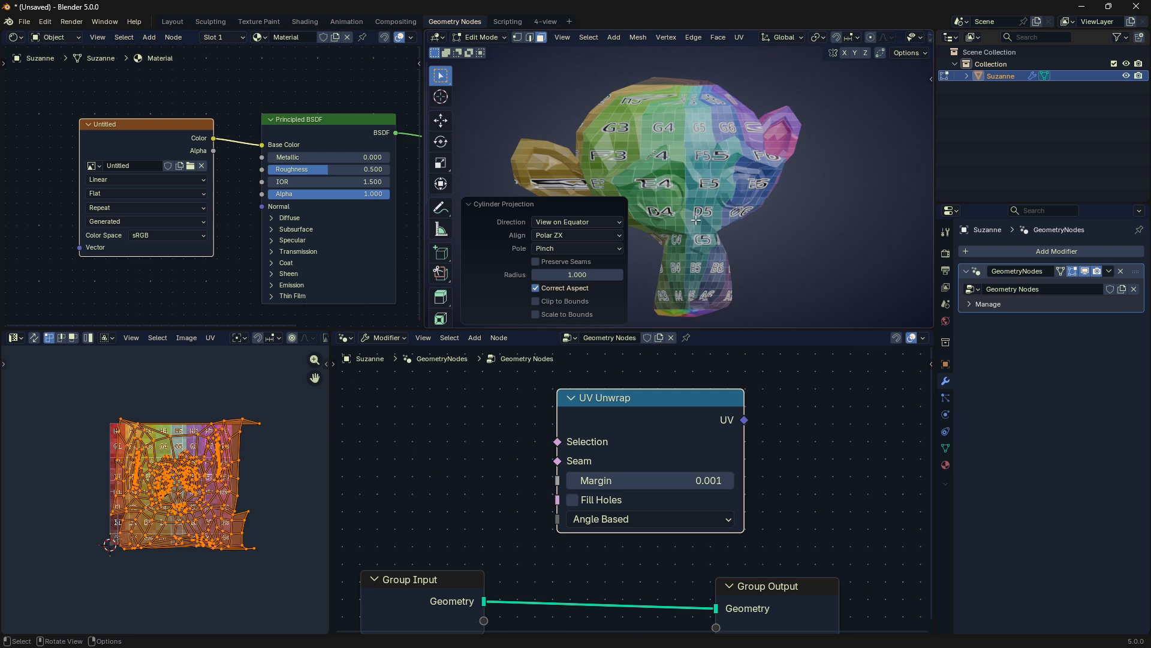
pyautogui.click(299, 494)
pyautogui.press('a')
pyautogui.press('g')
pyautogui.rightClick(278, 407)
pyautogui.hotkey('ctrl', 'z')
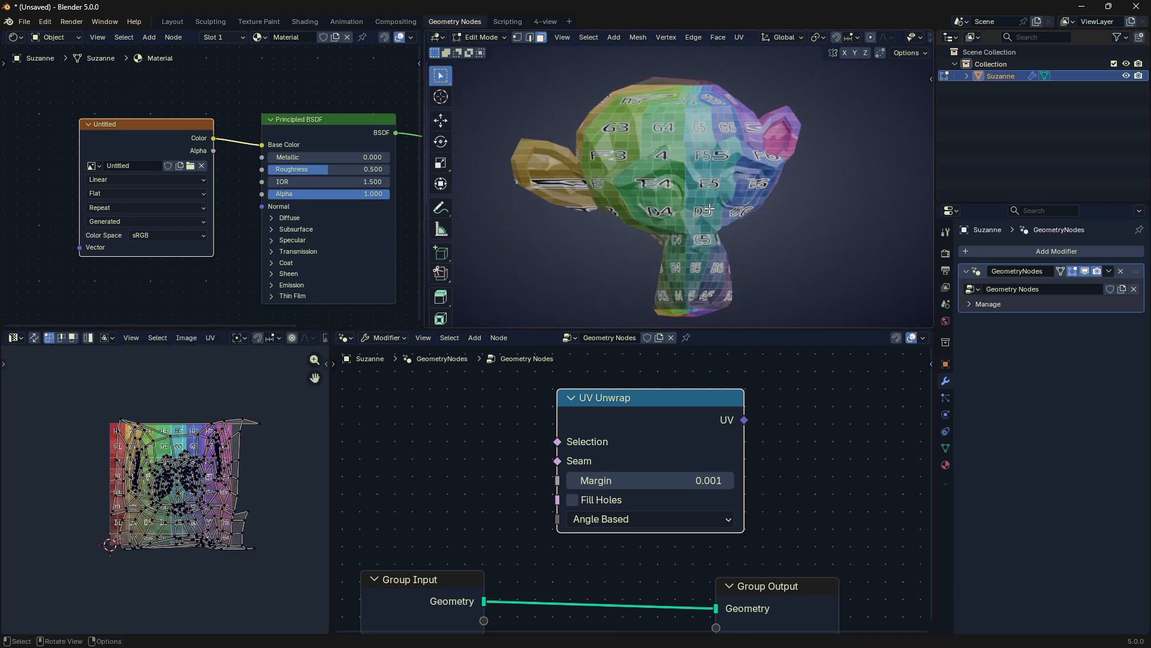
# Step: Apply a Sphere Projection to Suzanne and select all the resulting UVs
pyautogui.press('u')
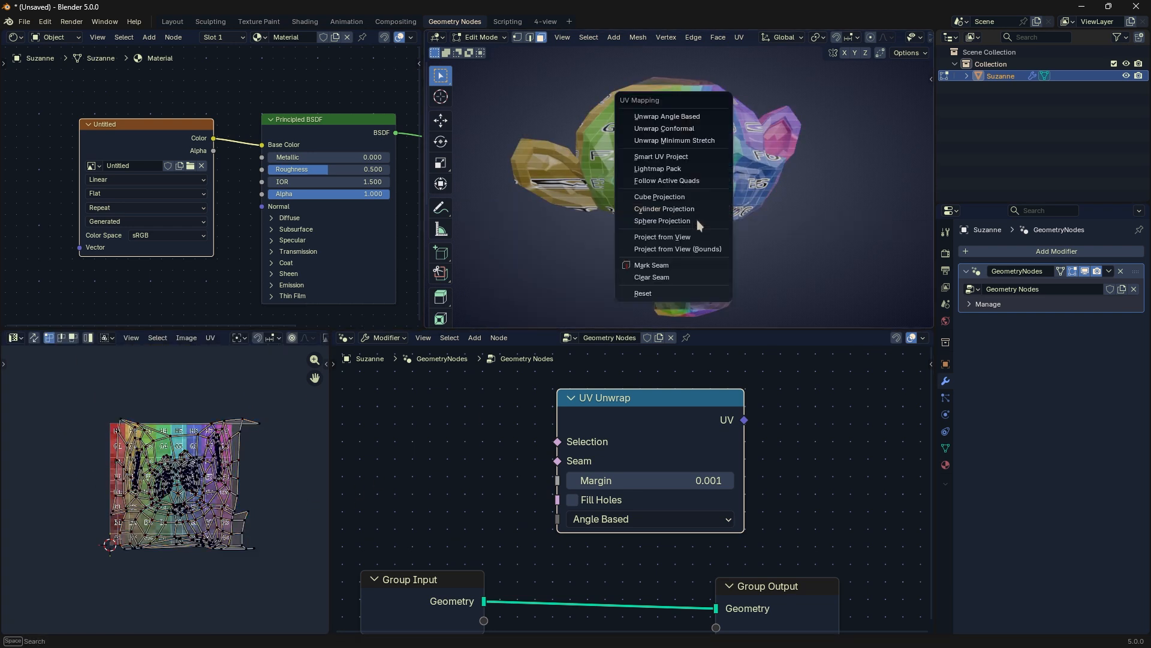
pyautogui.click(691, 220)
pyautogui.press('a')
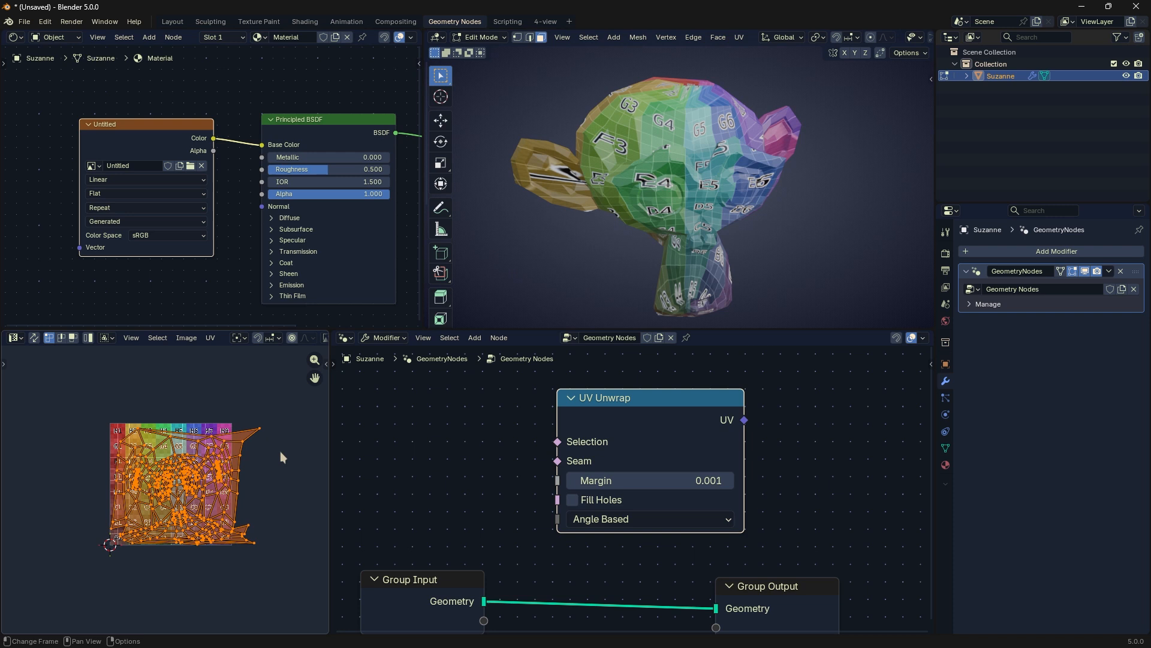
# Step: Apply Project from View to Suzanne's UVs, try scaling them up, and undo the scaling
pyautogui.press('u')
pyautogui.click(737, 205)
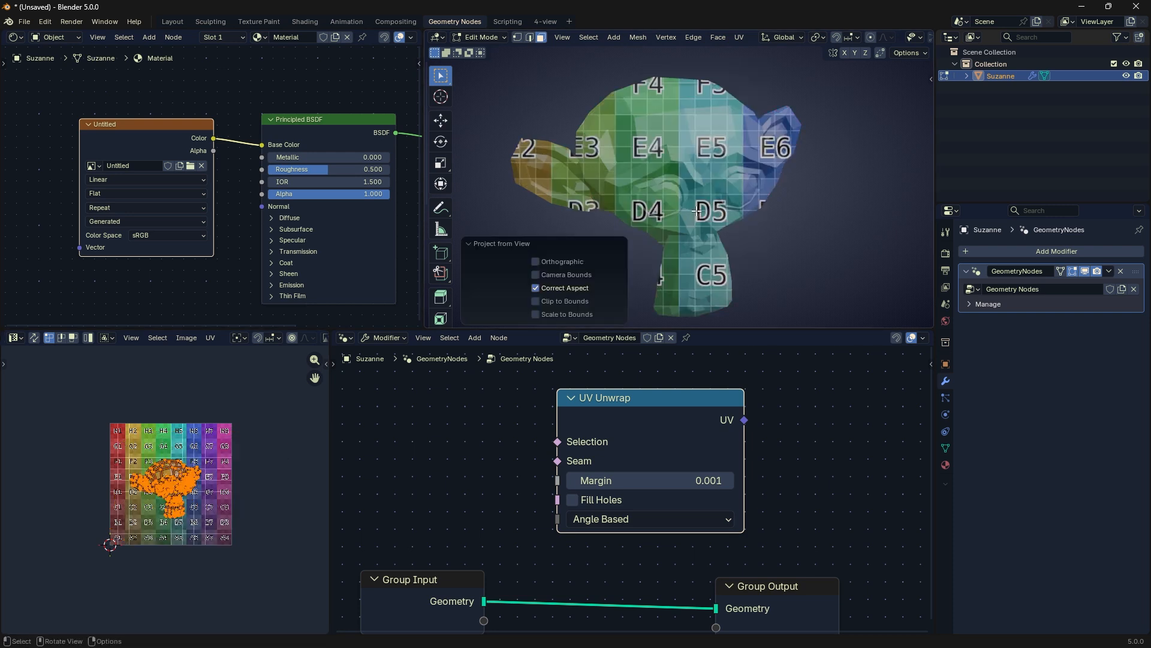
pyautogui.press('s')
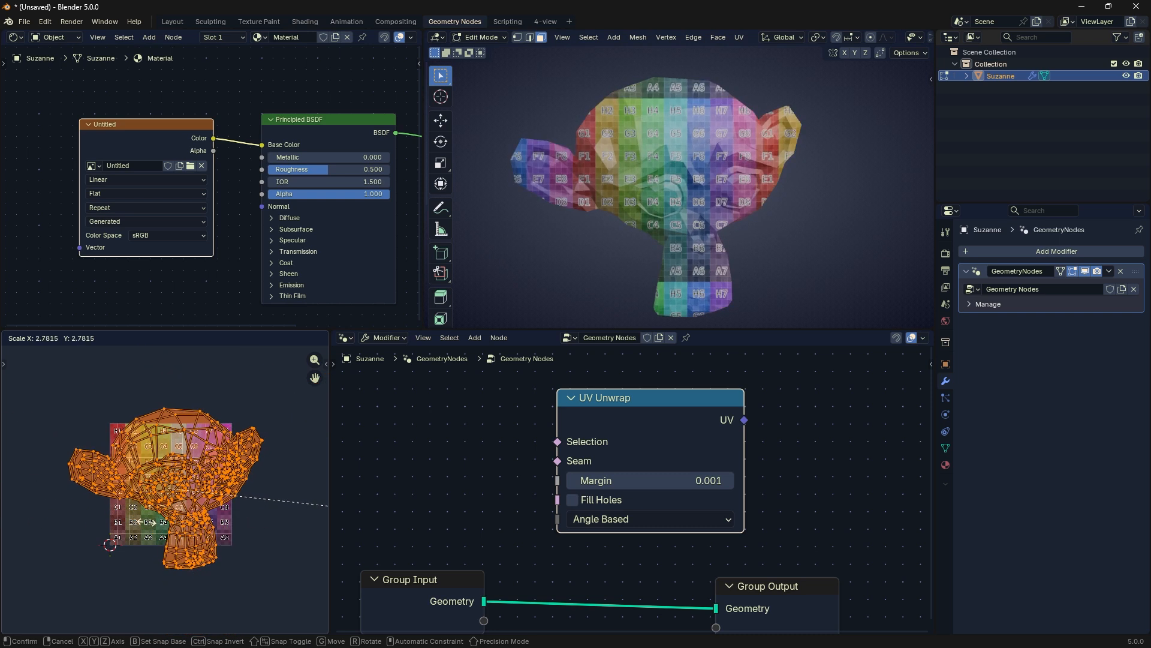
pyautogui.click(136, 542)
pyautogui.hotkey('ctrl', 'z')
# Step: Apply Project from View (Bounds) to Suzanne's UVs, then start scaling the UVs and cancel it
pyautogui.press('u')
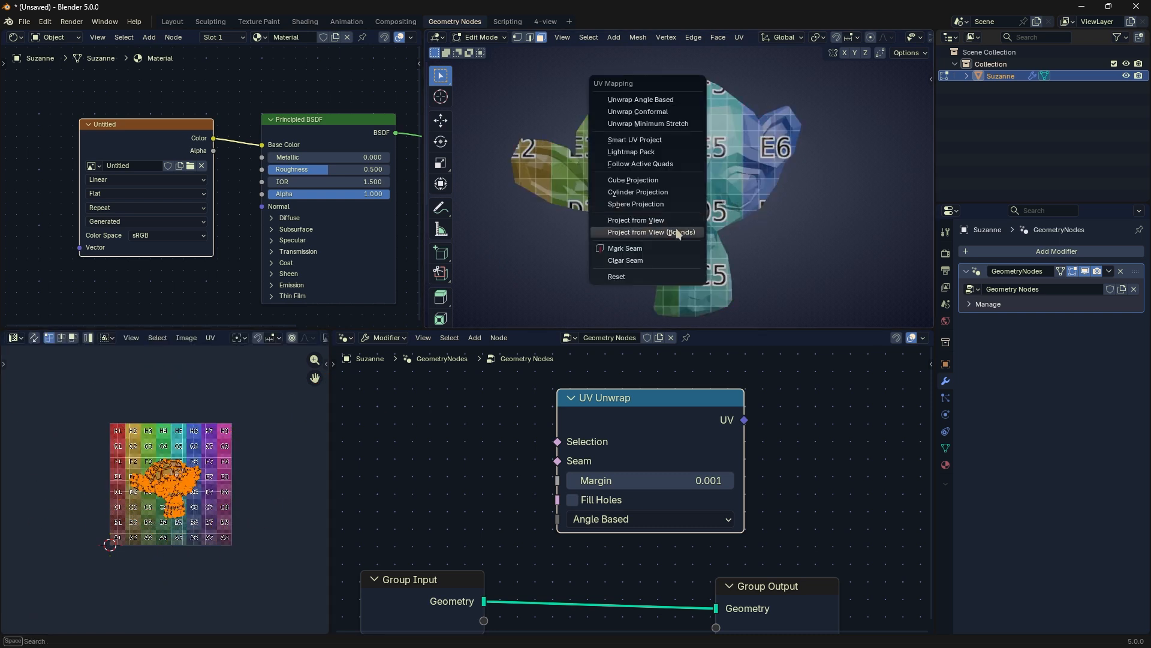
pyautogui.click(675, 227)
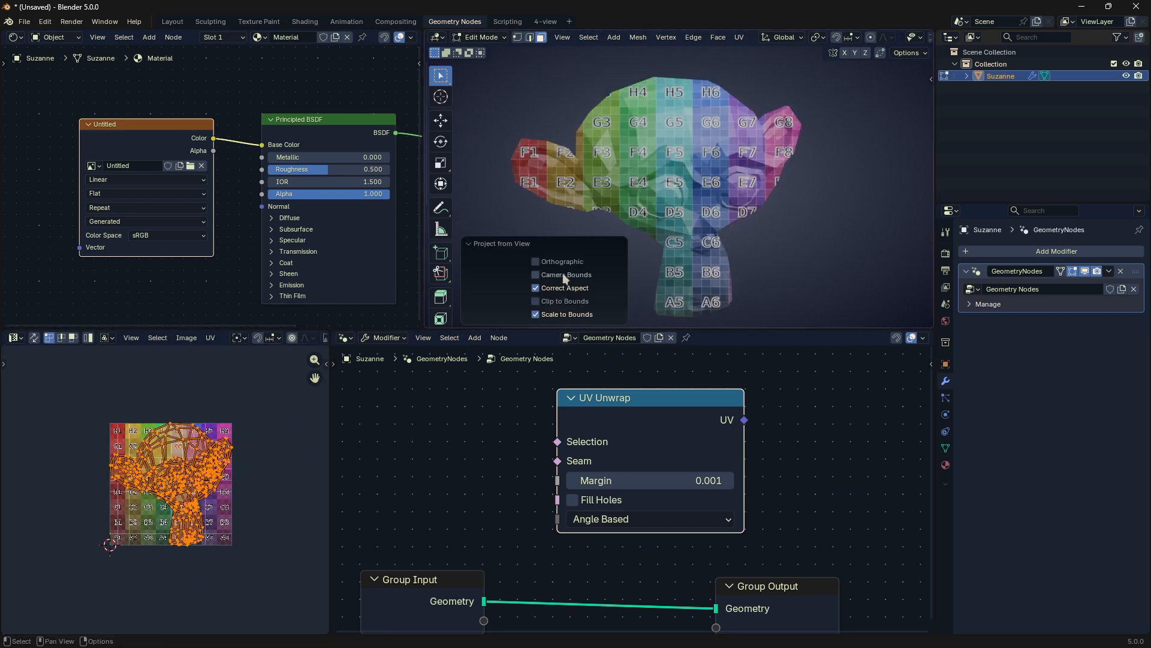
pyautogui.press('u')
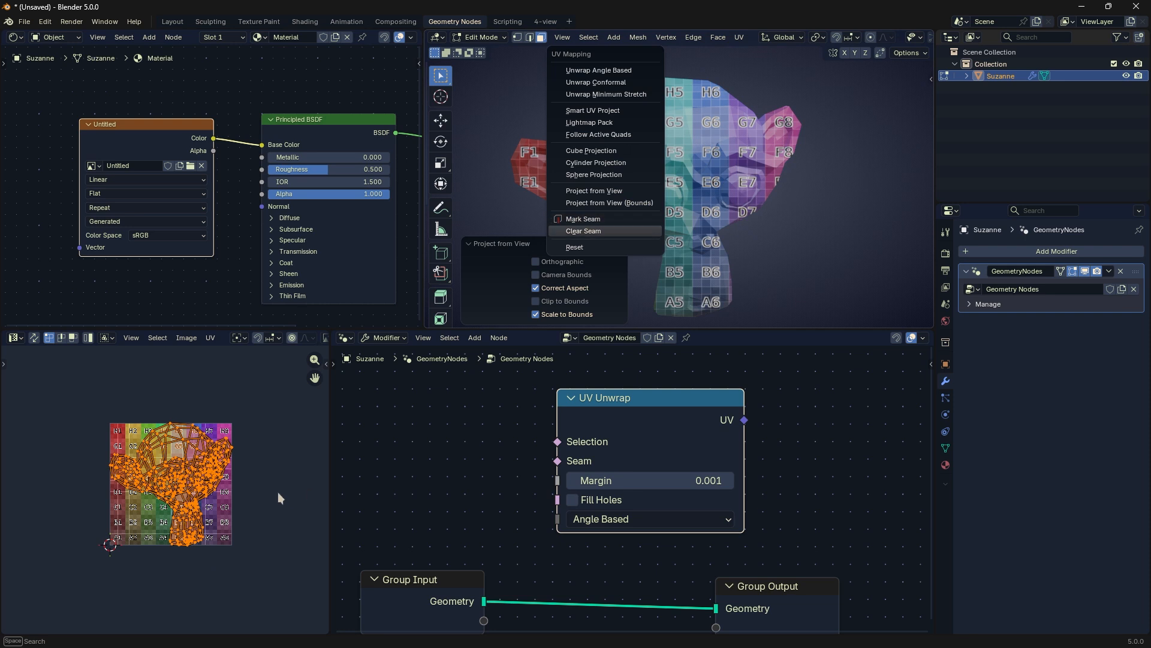
pyautogui.press('s')
pyautogui.press('Escape')
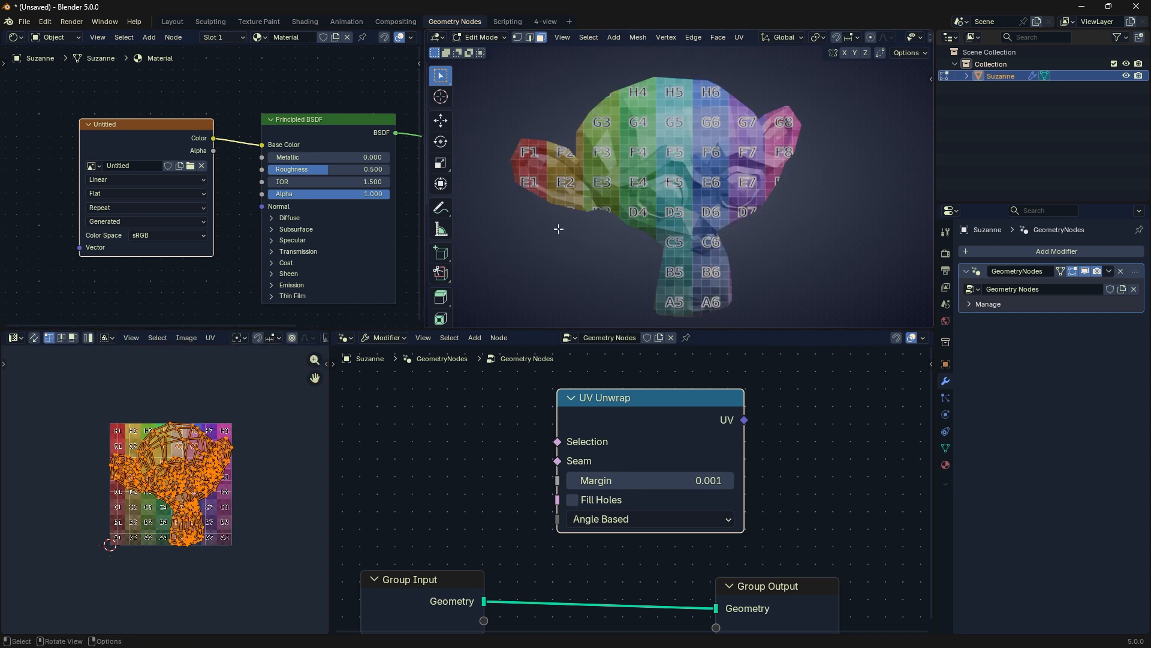
# Step: Try marking seams on Suzanne, undo the changes, and clear the seams
pyautogui.press('u')
pyautogui.click(646, 209)
pyautogui.hotkey('ctrl', 'z')
pyautogui.hotkey('ctrl', 'z')
pyautogui.press('u')
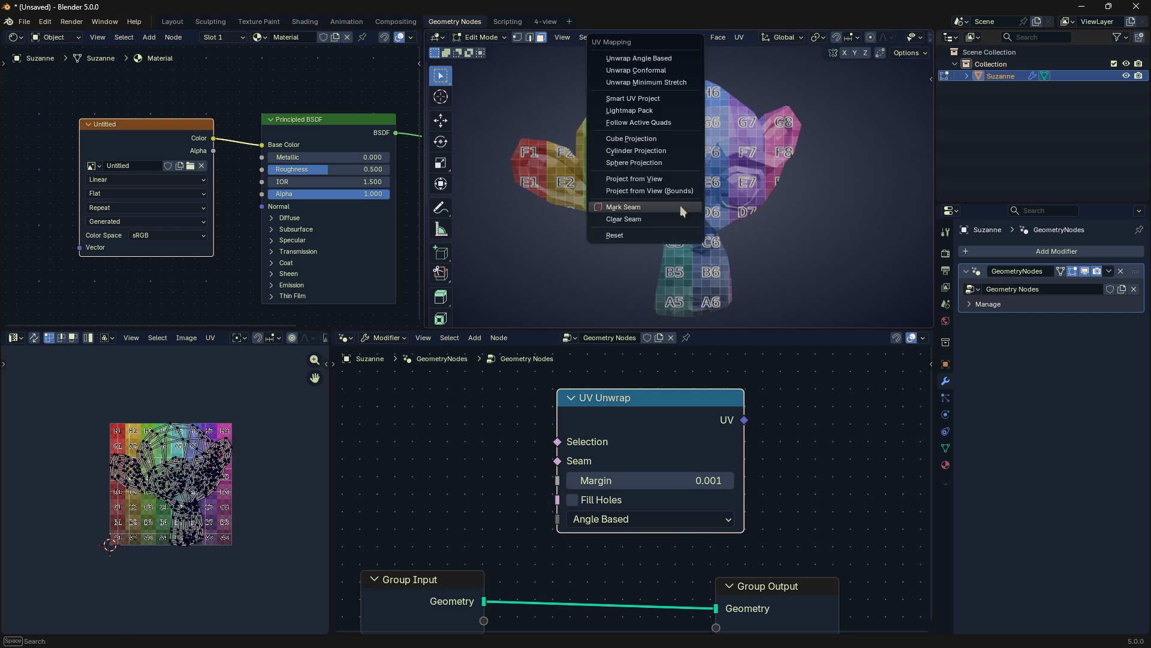
pyautogui.click(660, 218)
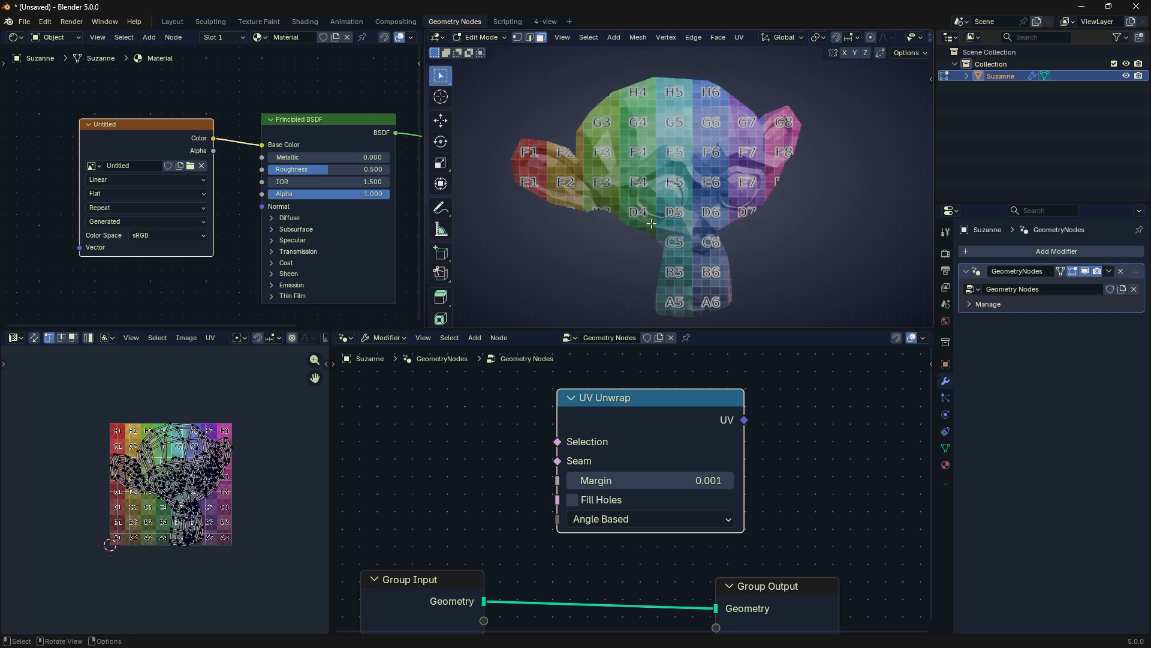
# Step: Reset Suzanne's UVs, then unwrap the mesh with Smart UV Project using a 66° angle limit
pyautogui.press('u')
pyautogui.click(666, 224)
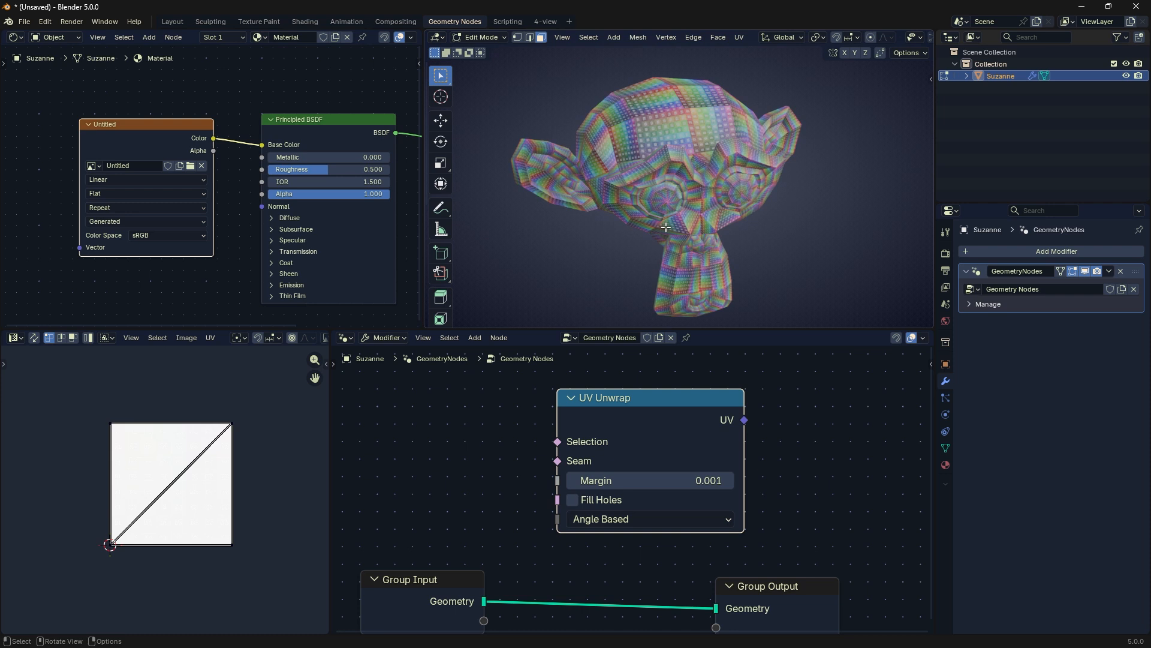
pyautogui.press('u')
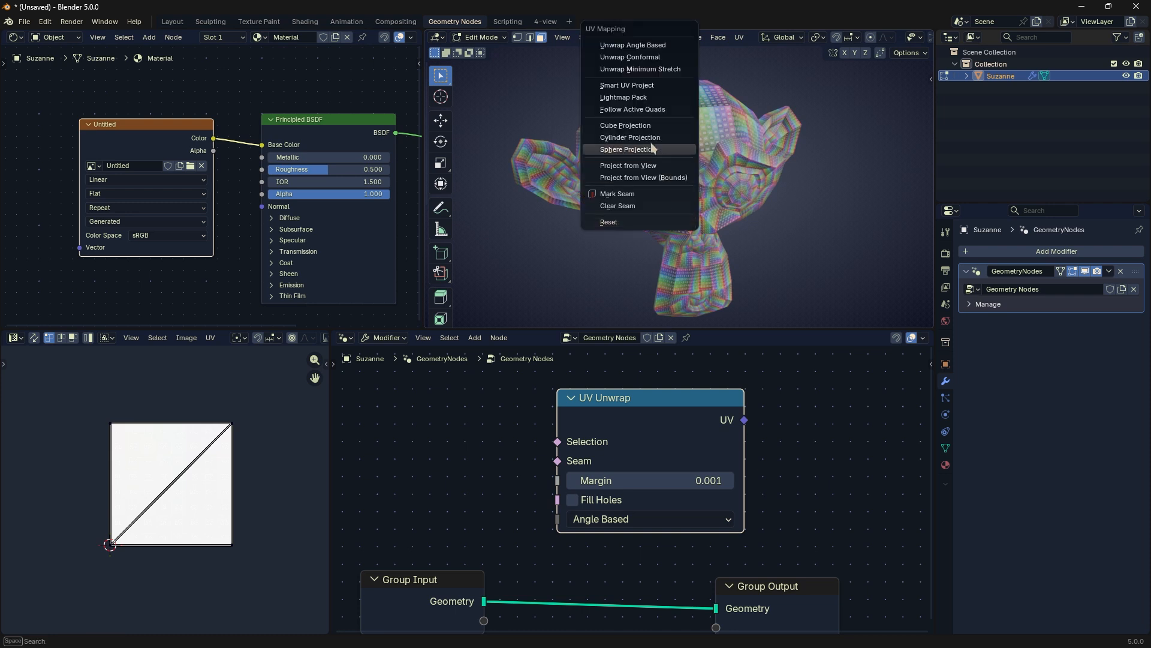
pyautogui.click(672, 85)
pyautogui.click(612, 198)
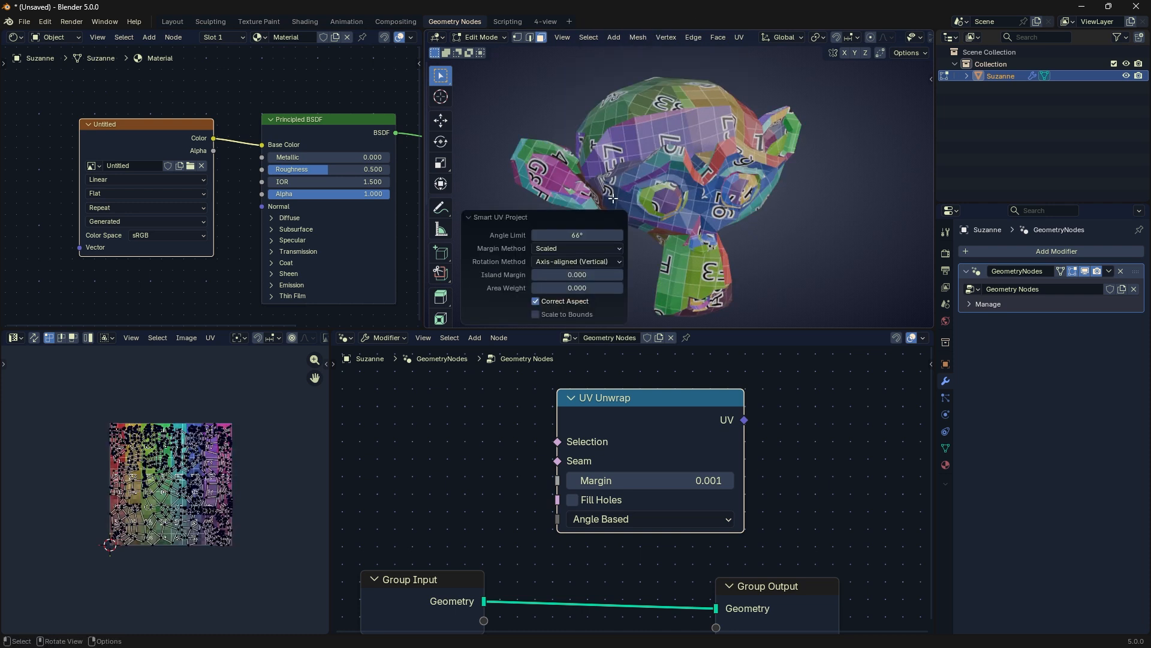
# Step: Return to Object Mode, show the viewport overlays and gizmos, and deselect Suzanne
pyautogui.press('Tab')
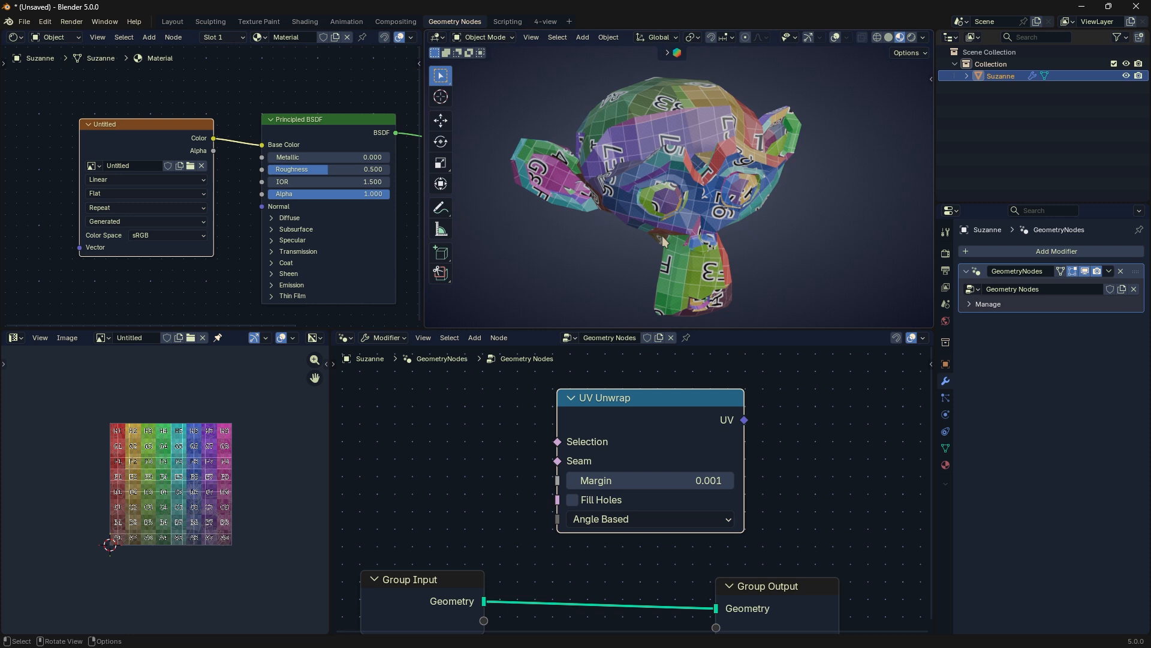
pyautogui.click(834, 38)
pyautogui.click(807, 38)
pyautogui.click(810, 157)
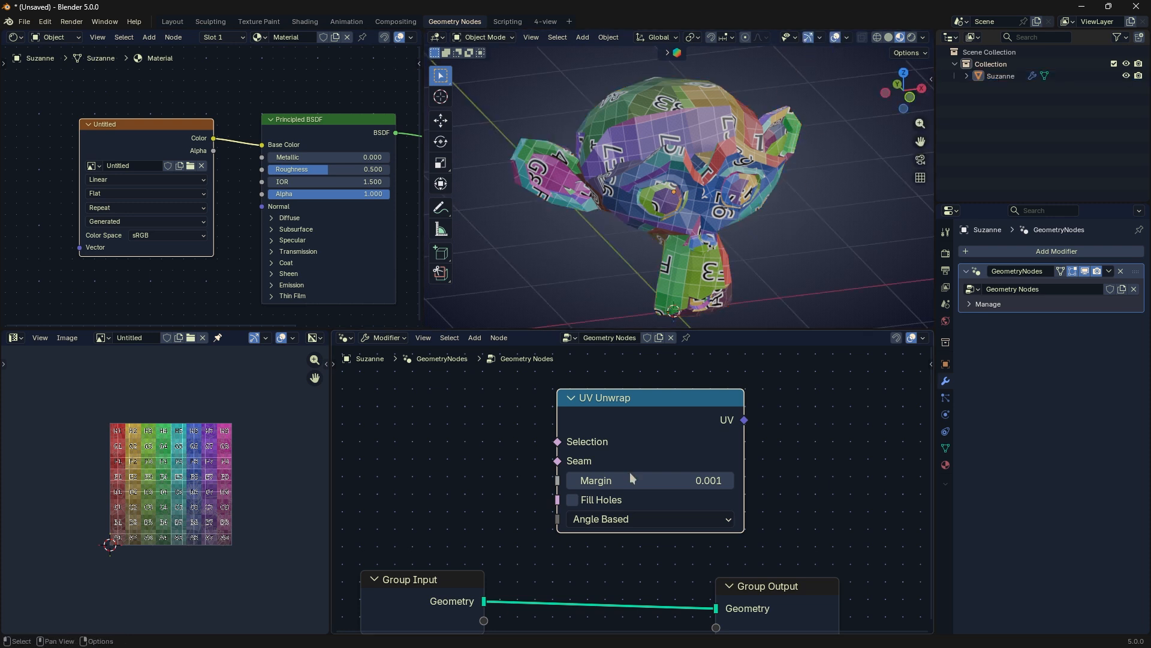
# Step: Set the UV Unwrap node's method to Conformal and reposition the node
pyautogui.moveTo(635, 410); pyautogui.dragTo(639, 406)
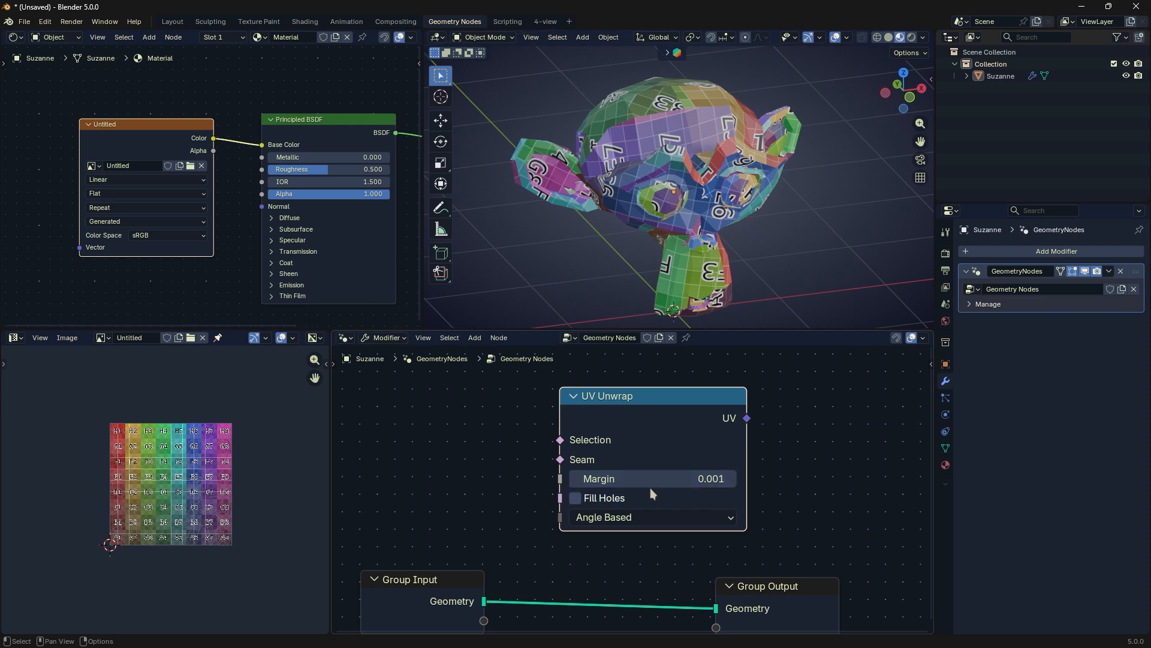
pyautogui.click(646, 517)
pyautogui.click(635, 571)
pyautogui.moveTo(731, 412); pyautogui.dragTo(711, 413)
pyautogui.moveTo(710, 409); pyautogui.dragTo(673, 438, button='middle')
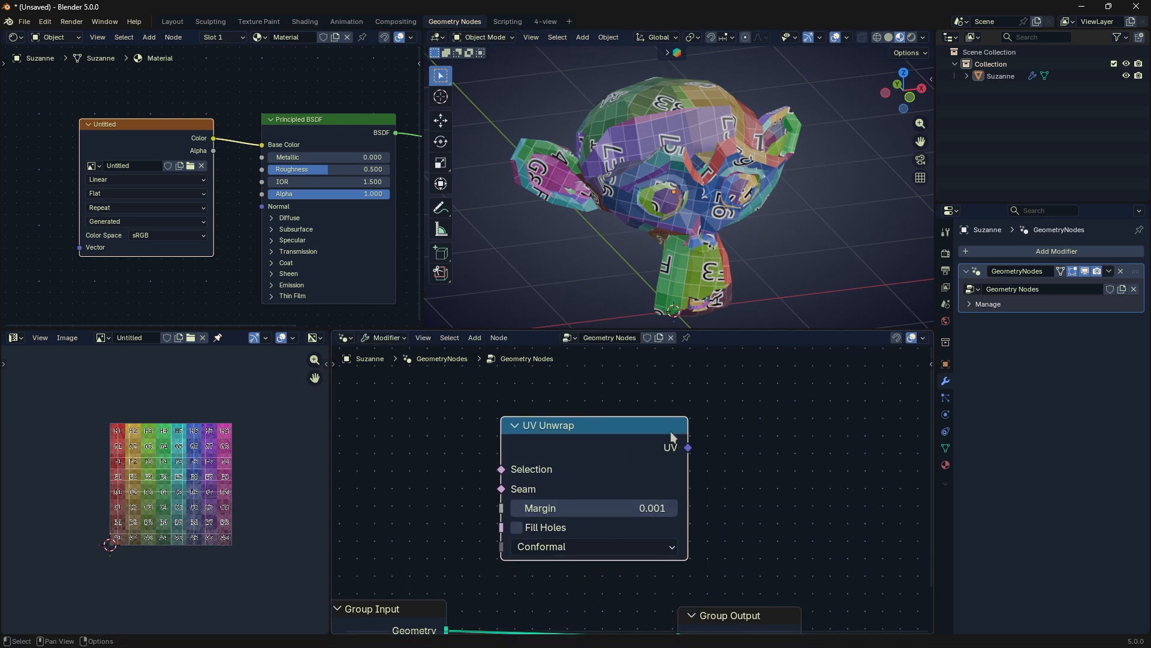
# Step: Delete the UV Unwrap node, add a Pack UV Islands node in its place, and widen it
pyautogui.press('x')
pyautogui.hotkey('shift', 'a')
pyautogui.moveTo(671, 433)
pyautogui.moveTo(786, 508)
pyautogui.click(851, 510)
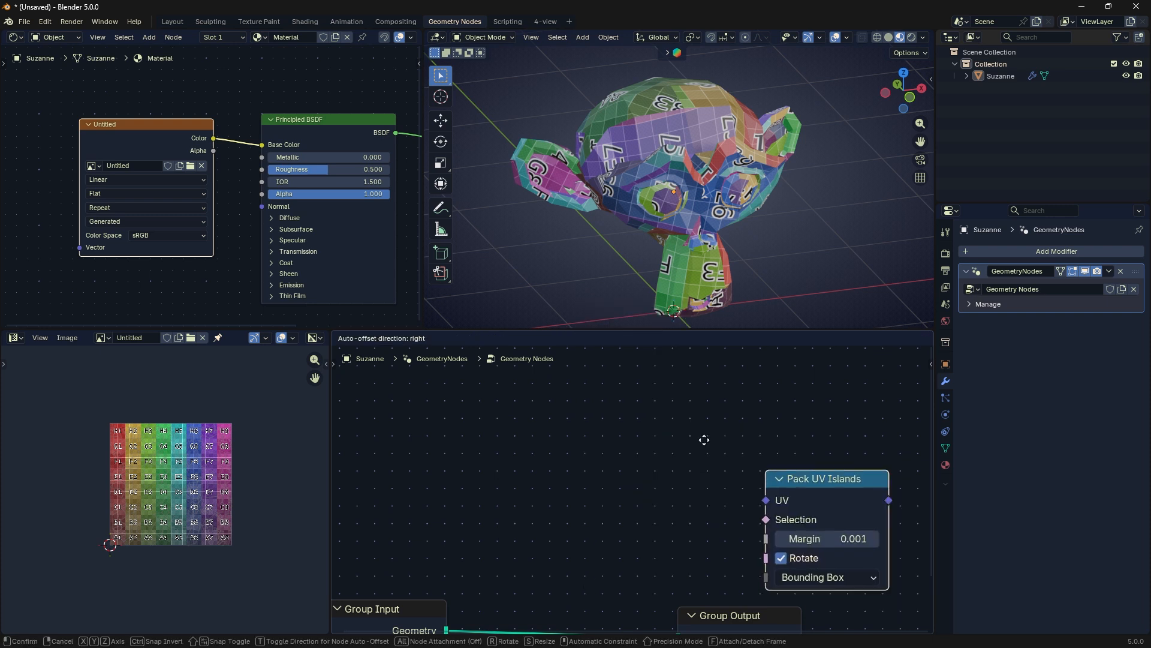
pyautogui.click(662, 397)
pyautogui.moveTo(686, 398); pyautogui.dragTo(737, 399)
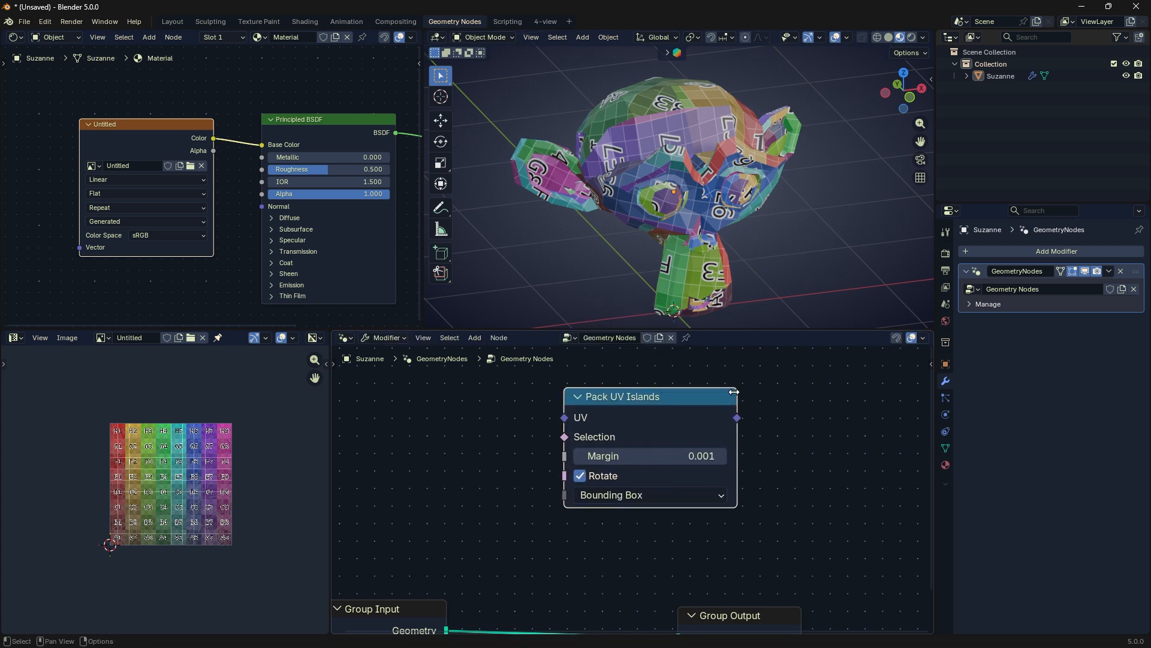
# Step: Bring up the Pack Islands options for Suzanne's UVs in Edit Mode, close them, and return to Object Mode
pyautogui.press('Tab')
pyautogui.click(187, 340)
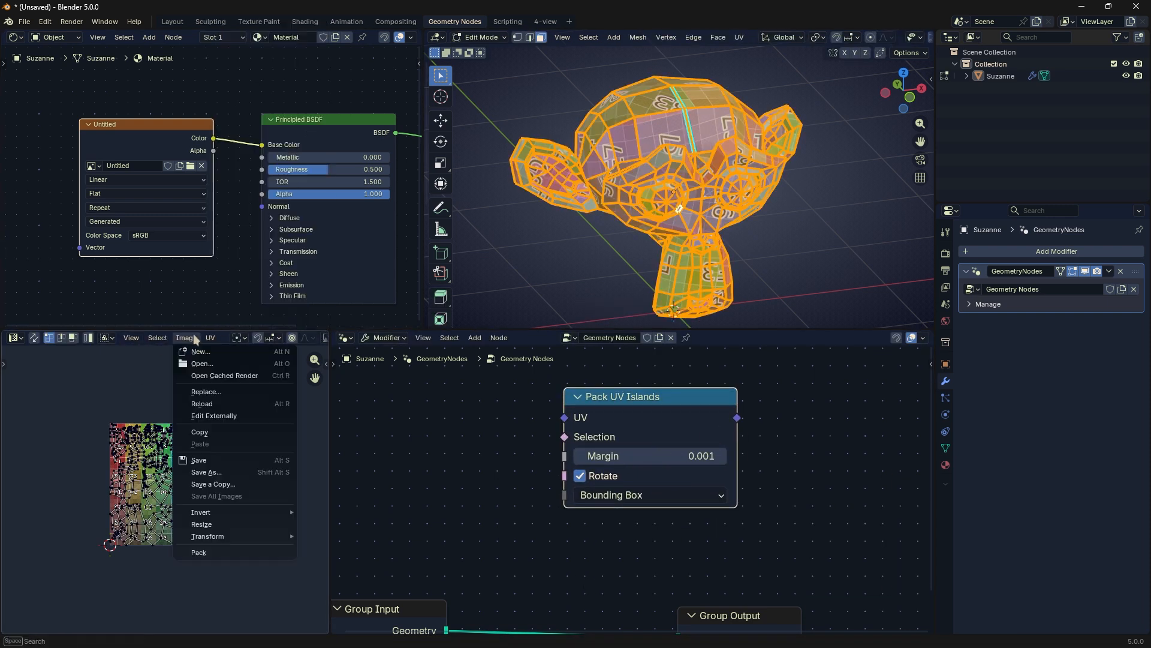
pyautogui.click(209, 338)
pyautogui.click(257, 139)
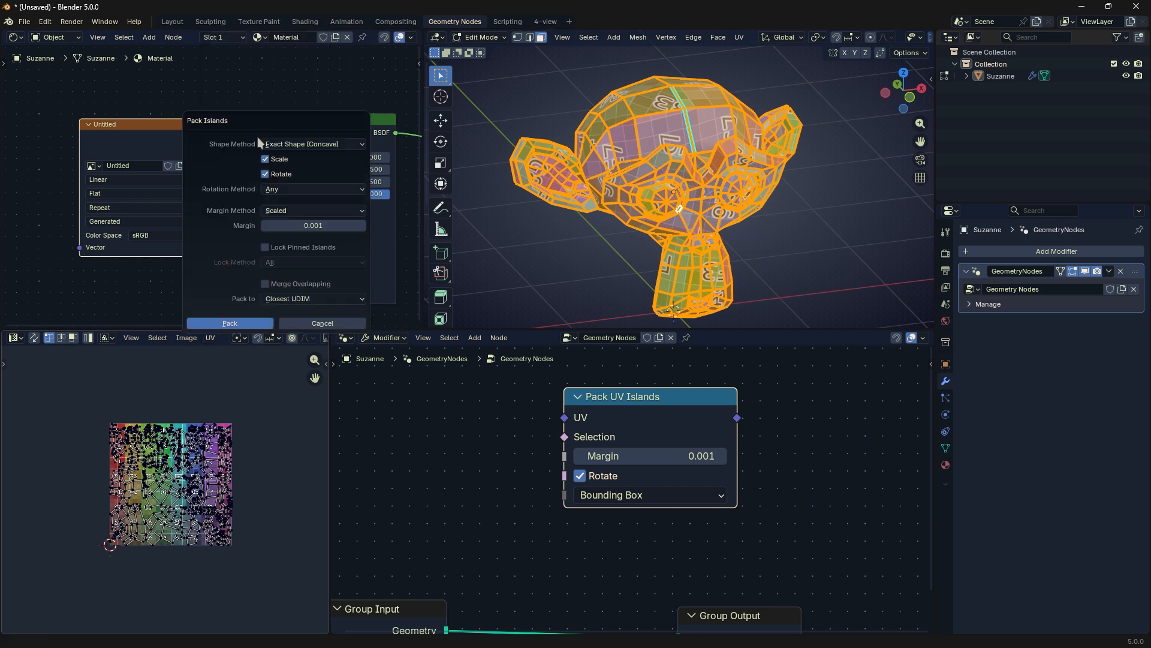
pyautogui.moveTo(303, 121); pyautogui.dragTo(324, 257)
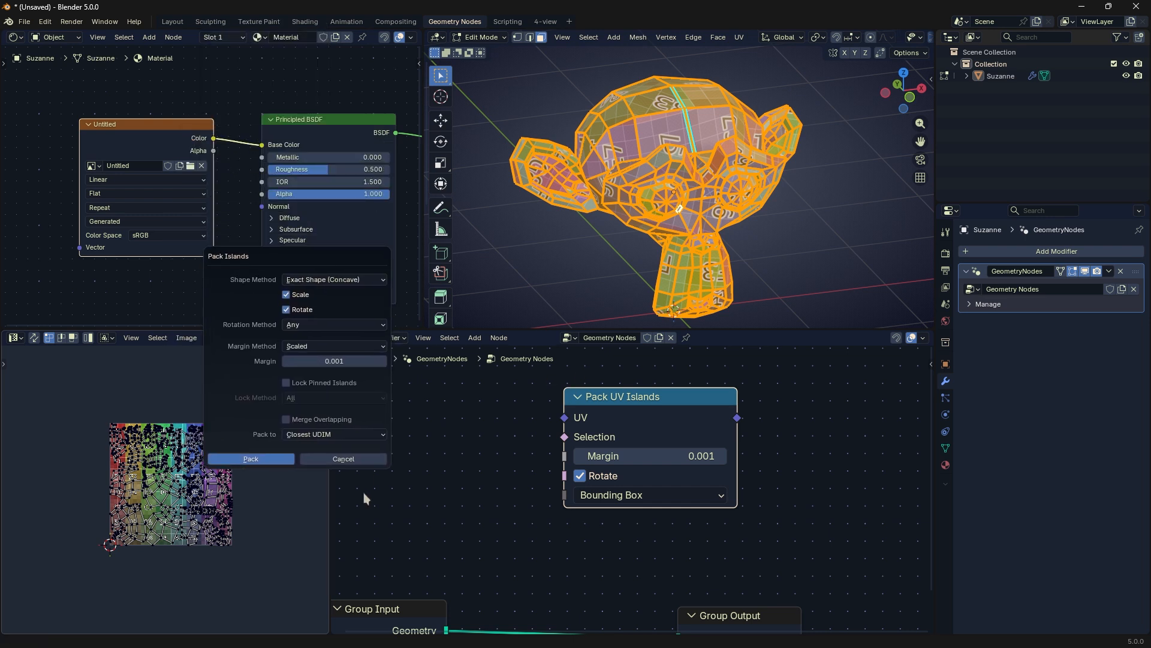
pyautogui.click(251, 458)
pyautogui.press('Tab')
# Step: Replace the Pack UV Islands node with a UV Tangent node above the group nodes
pyautogui.press('x')
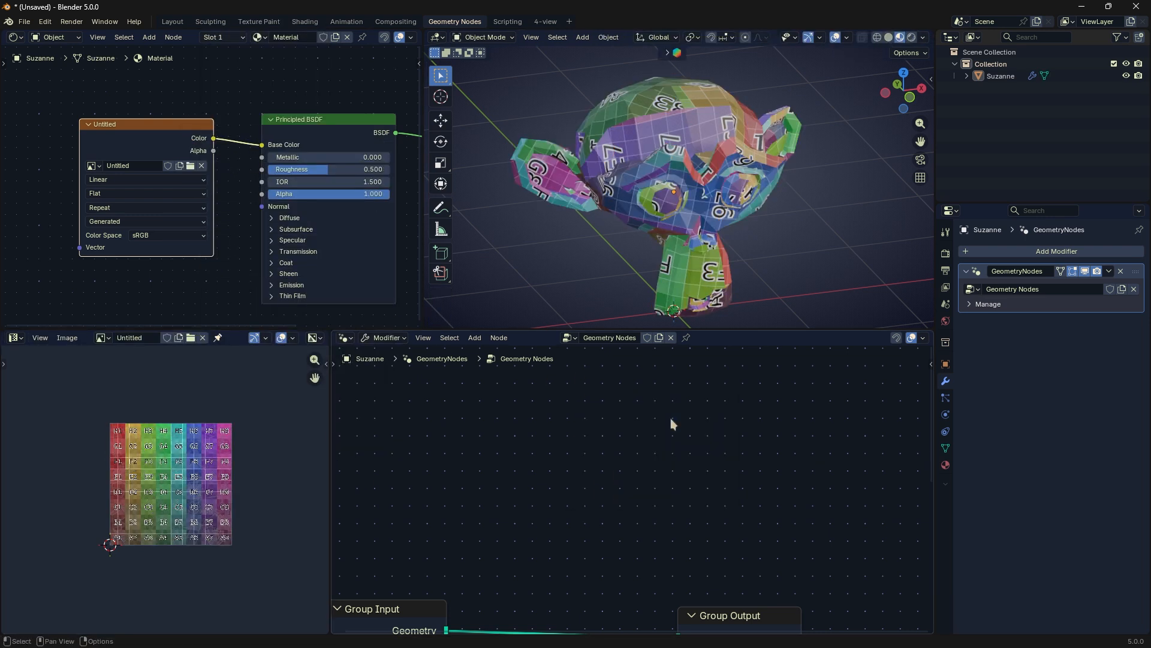
pyautogui.hotkey('shift', 'a')
pyautogui.moveTo(792, 501)
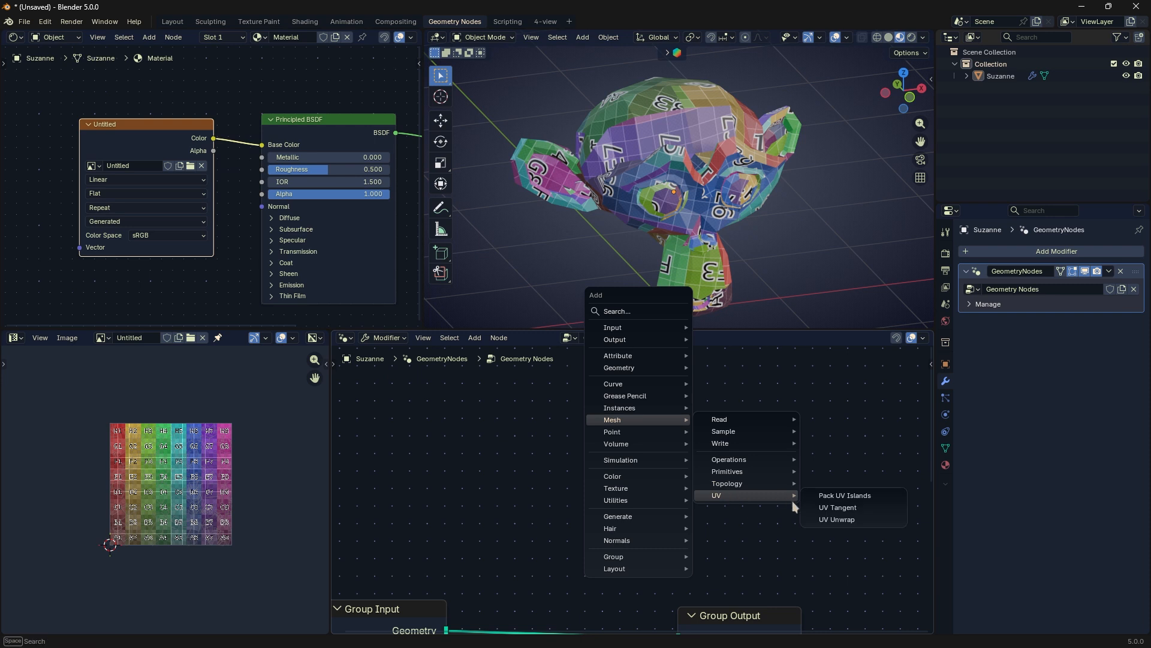
pyautogui.click(838, 507)
pyautogui.click(597, 428)
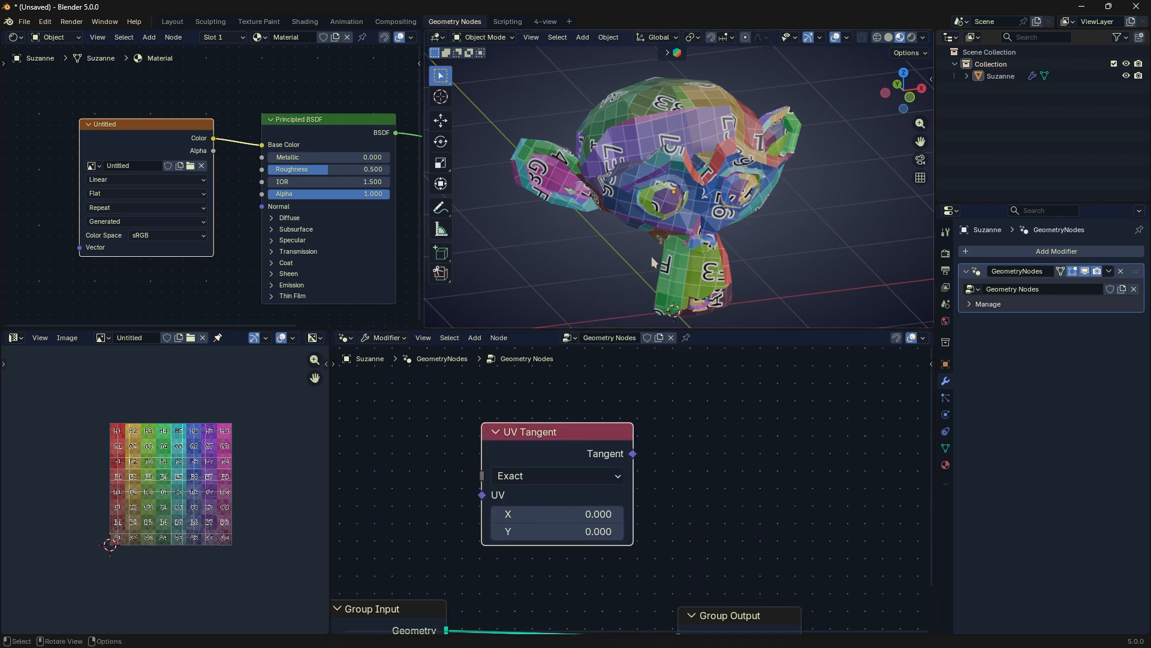
# Step: In Edit Mode, clear the selection, switch to edge selection, and mark the edges down Suzanne's forehead as a seam
pyautogui.press('Tab')
pyautogui.hotkey('alt', 'a')
pyautogui.press('2')
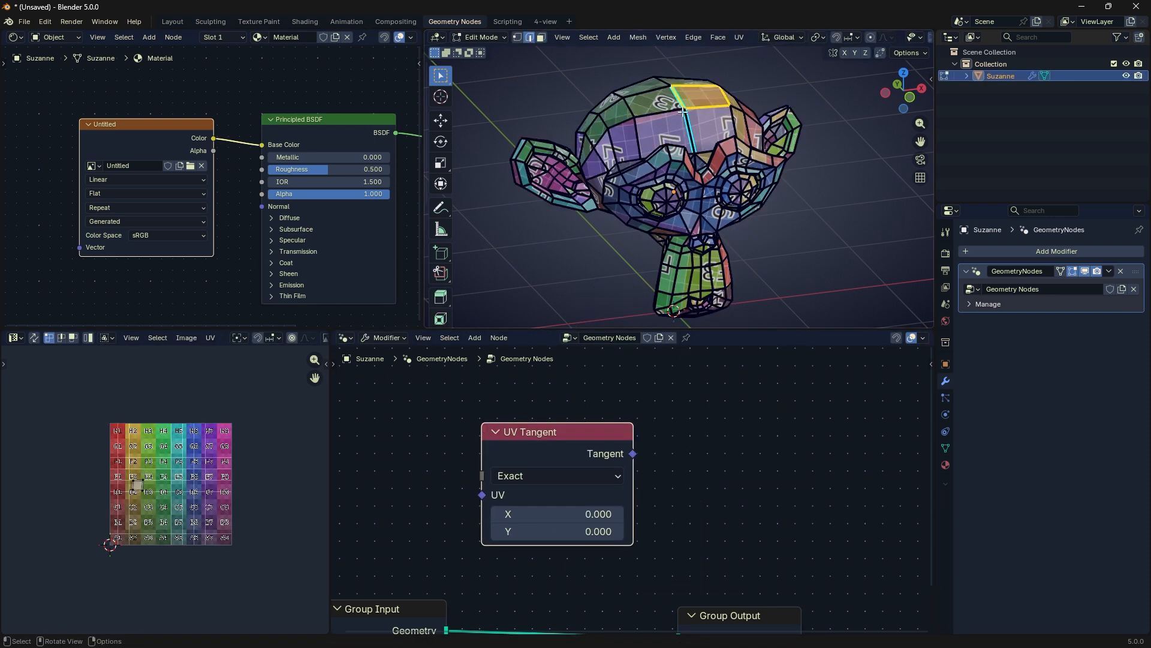
pyautogui.rightClick(693, 142)
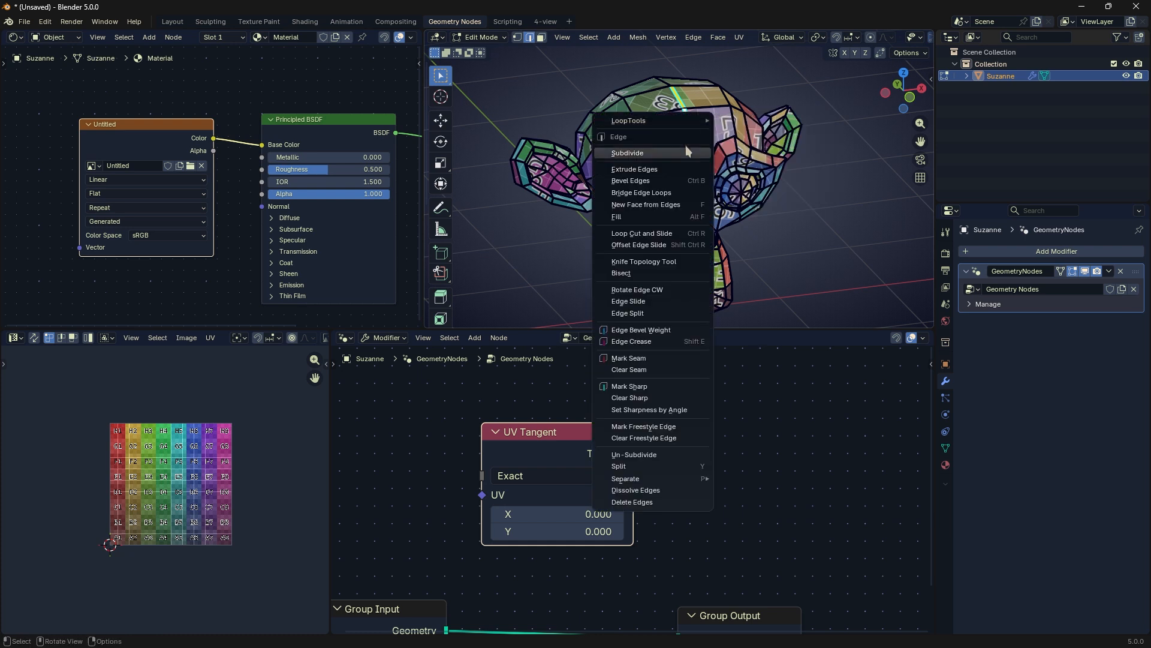
pyautogui.click(635, 354)
# Step: Apply a Cube Projection to the whole mesh, try scaling all the UVs, cancel it, and return to Object Mode
pyautogui.press('a')
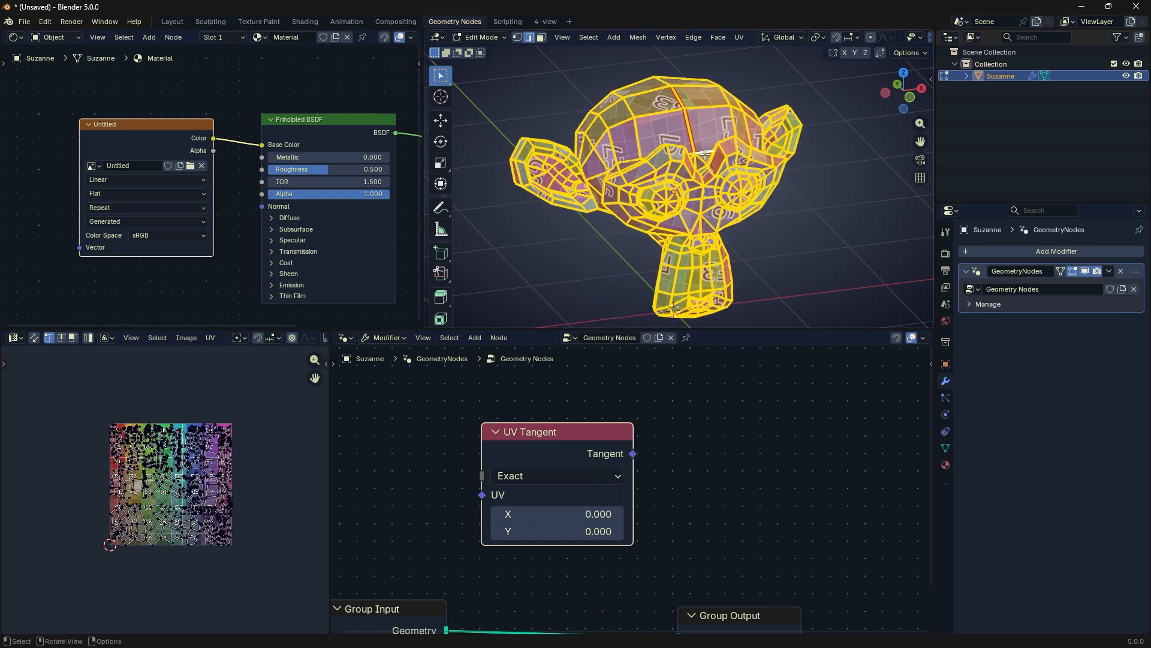
pyautogui.press('u')
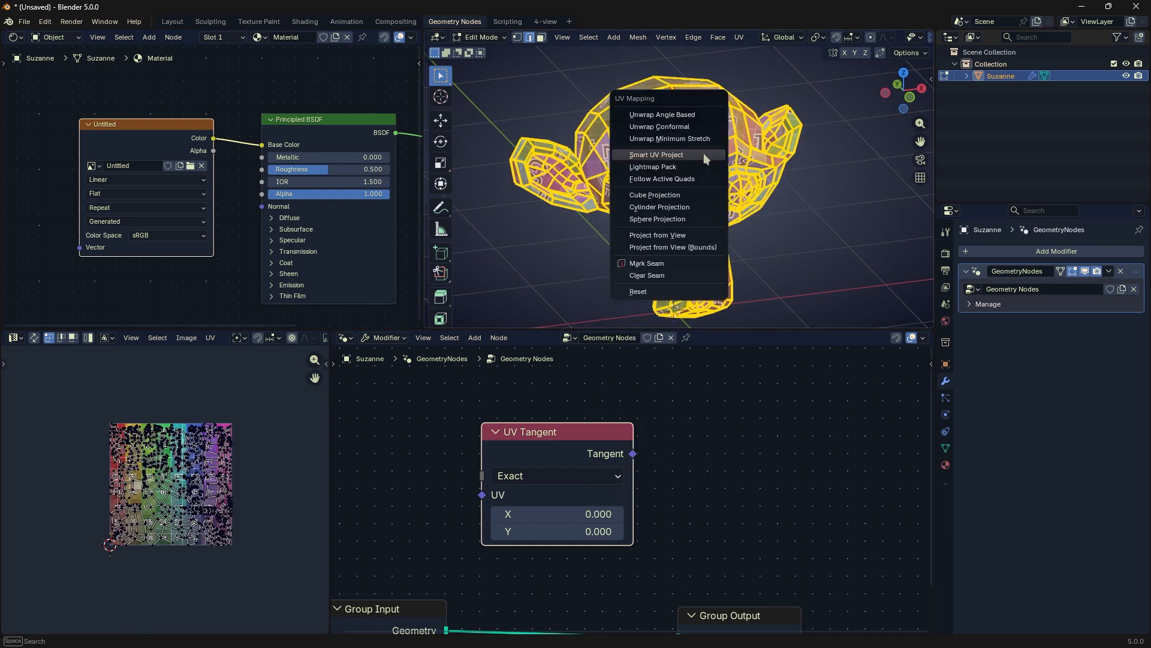
pyautogui.click(679, 187)
pyautogui.press('a')
pyautogui.press('s')
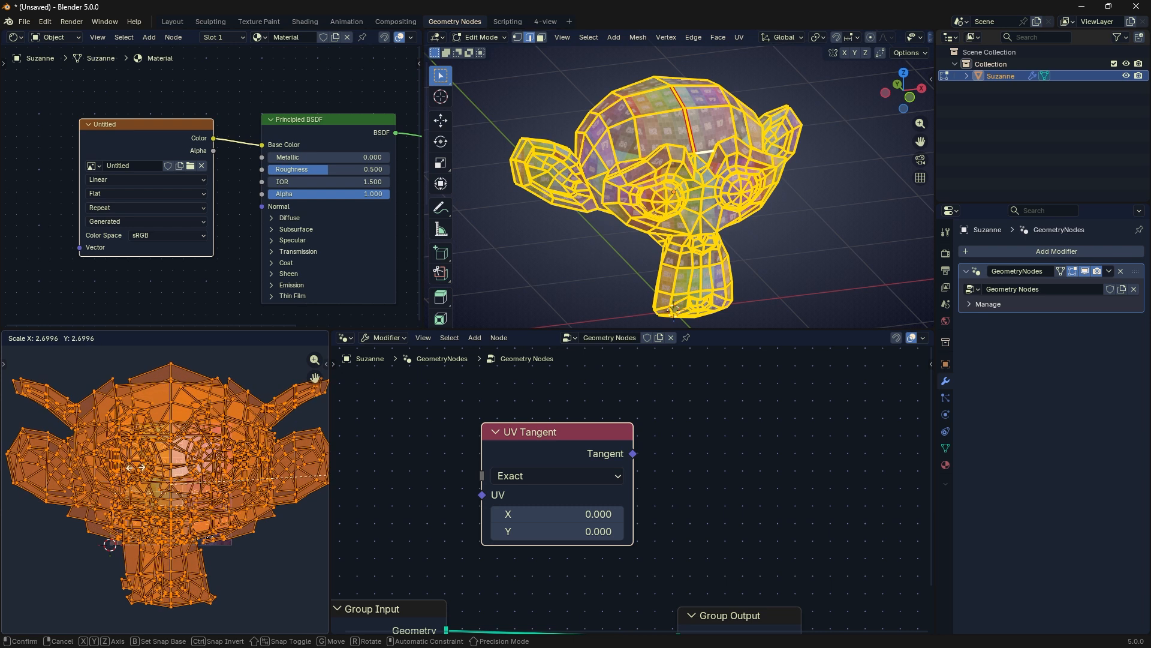
pyautogui.press('Escape')
pyautogui.press('Tab')
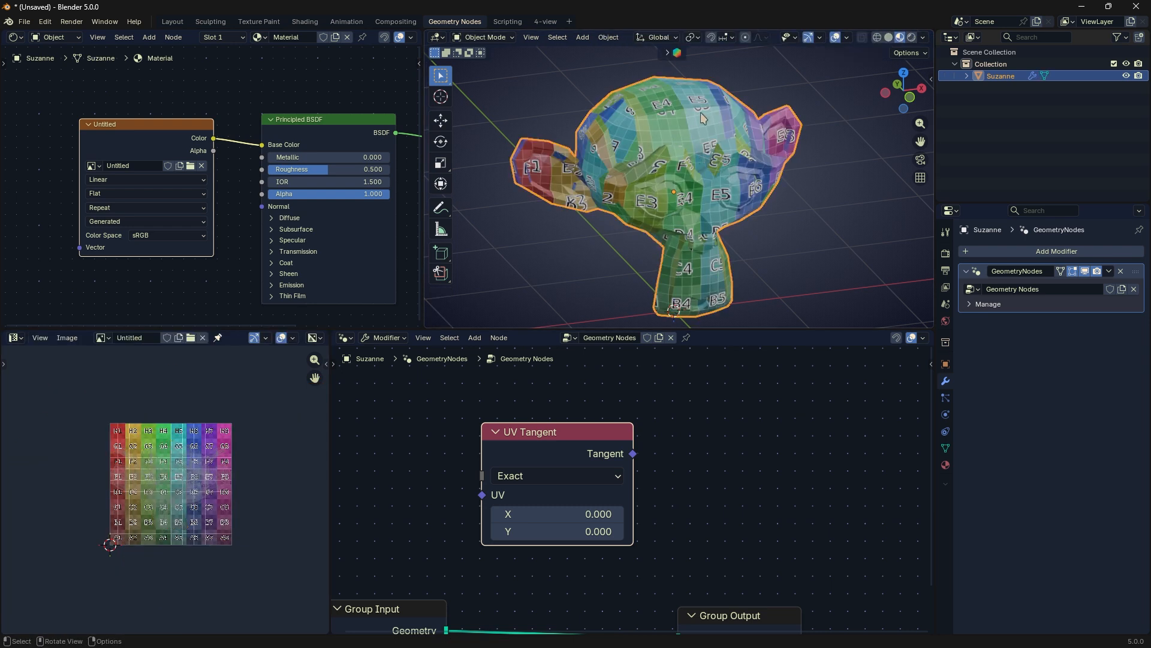
# Step: Delete the UV Tangent node and add a new UV Unwrap node above the group nodes
pyautogui.moveTo(564, 428)
pyautogui.mouseDown()
pyautogui.moveTo(571, 442)
pyautogui.moveTo(567, 433)
pyautogui.mouseUp()
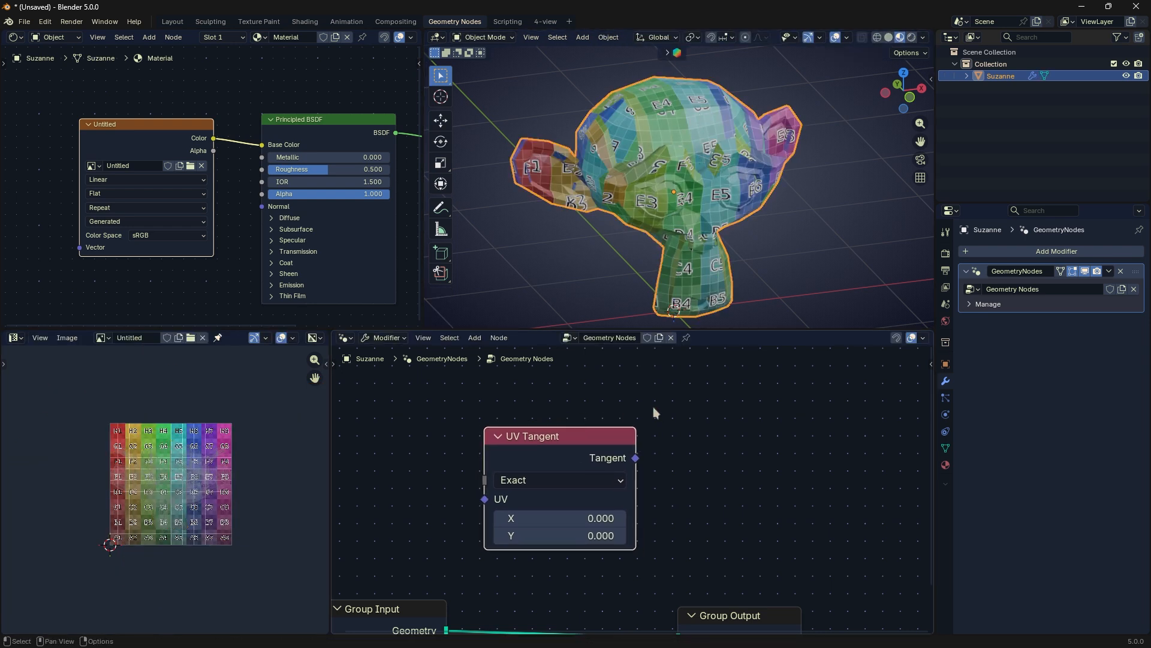
pyautogui.press('x')
pyautogui.hotkey('shift', 'a')
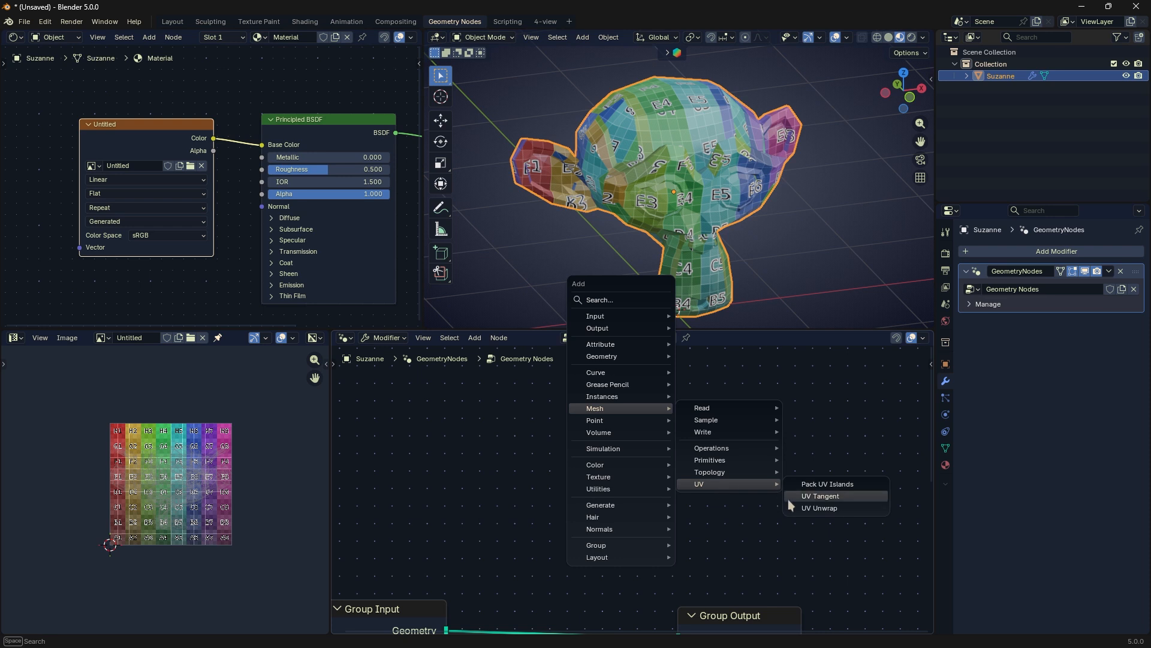
pyautogui.click(835, 509)
pyautogui.click(470, 425)
# Step: In Edit Mode, apply a Cylinder Projection to the whole mesh, try scaling all the UVs, cancel it, and return to Object Mode
pyautogui.press('Tab')
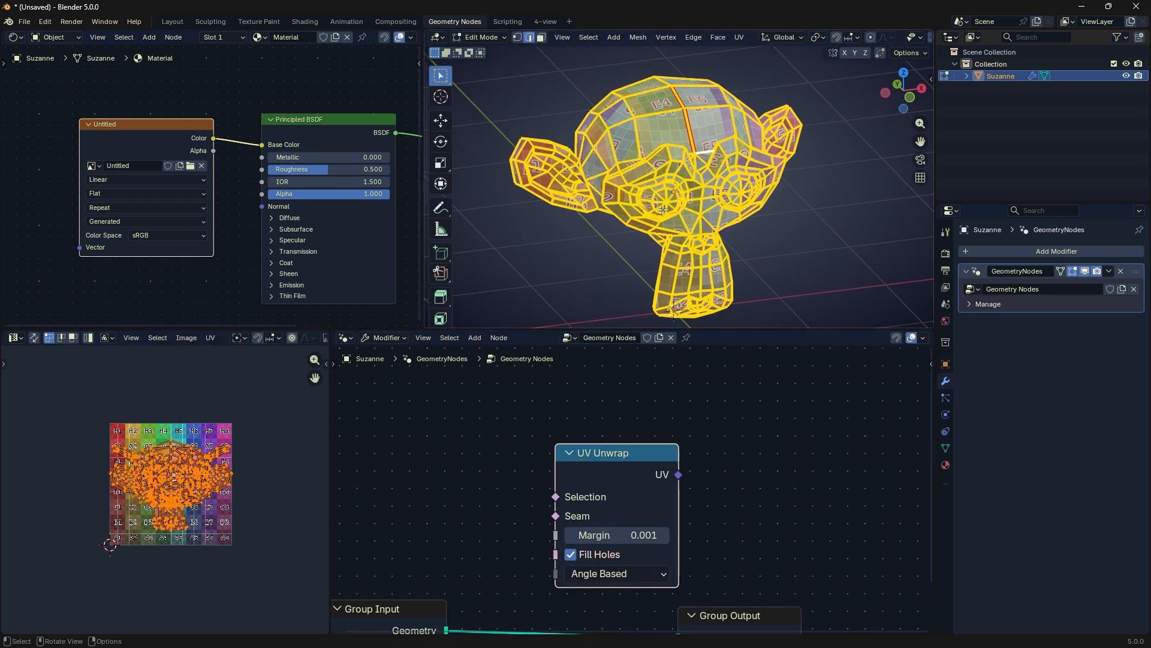
pyautogui.press('u')
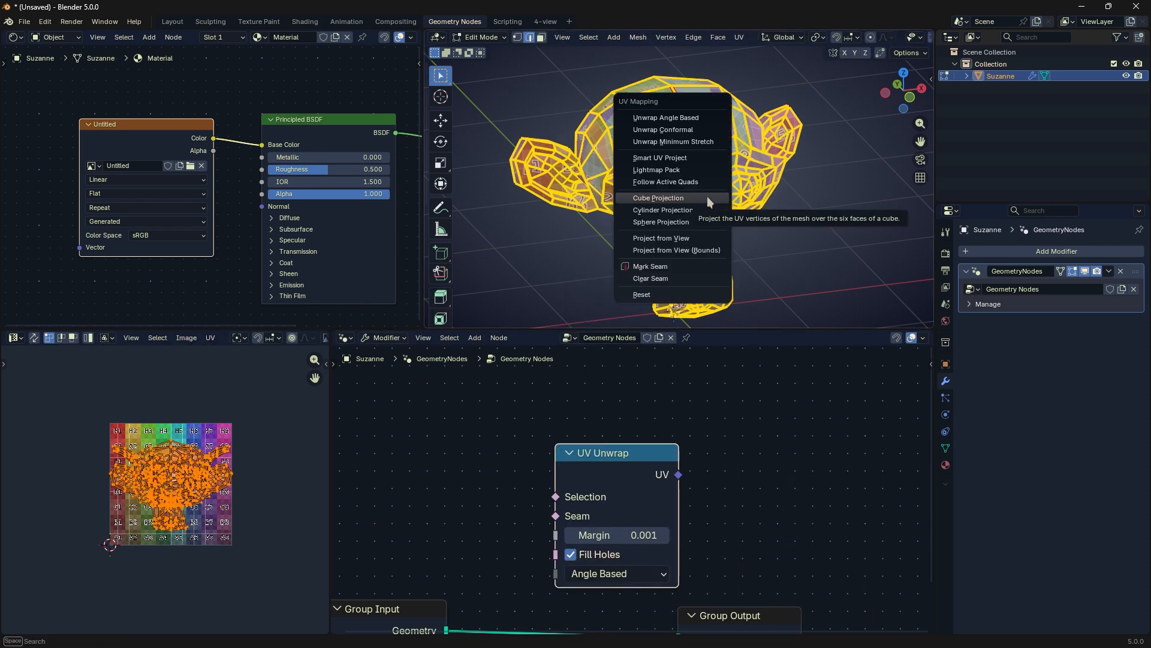
pyautogui.click(705, 210)
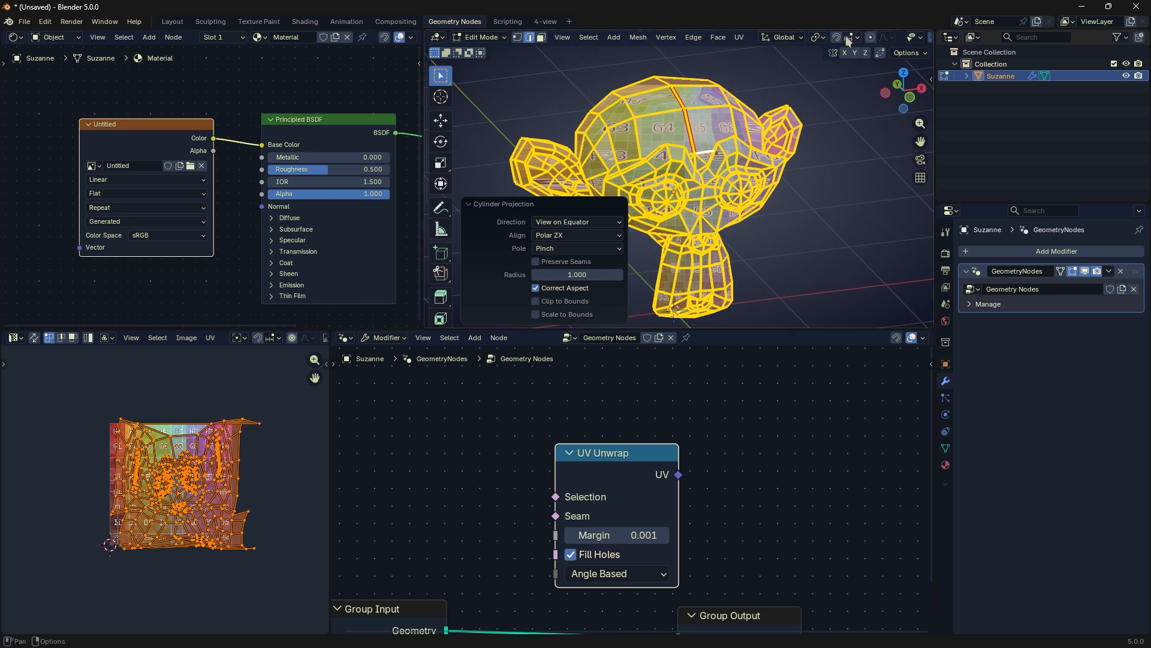
pyautogui.scroll(-5, 845, 37)
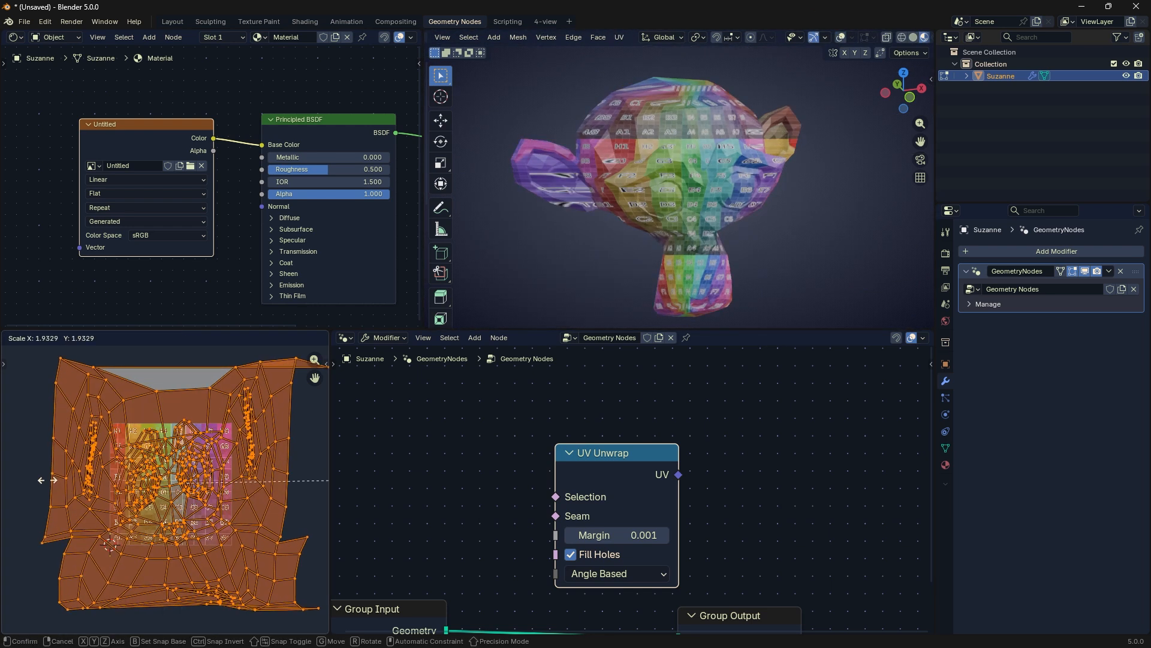
pyautogui.press('Tab')
# Step: Delete the UV Unwrap node and review the mesh UV nodes on offer without adding one
pyautogui.moveTo(603, 455); pyautogui.dragTo(631, 418)
pyautogui.hotkey('shift', 'a')
pyautogui.moveTo(672, 399)
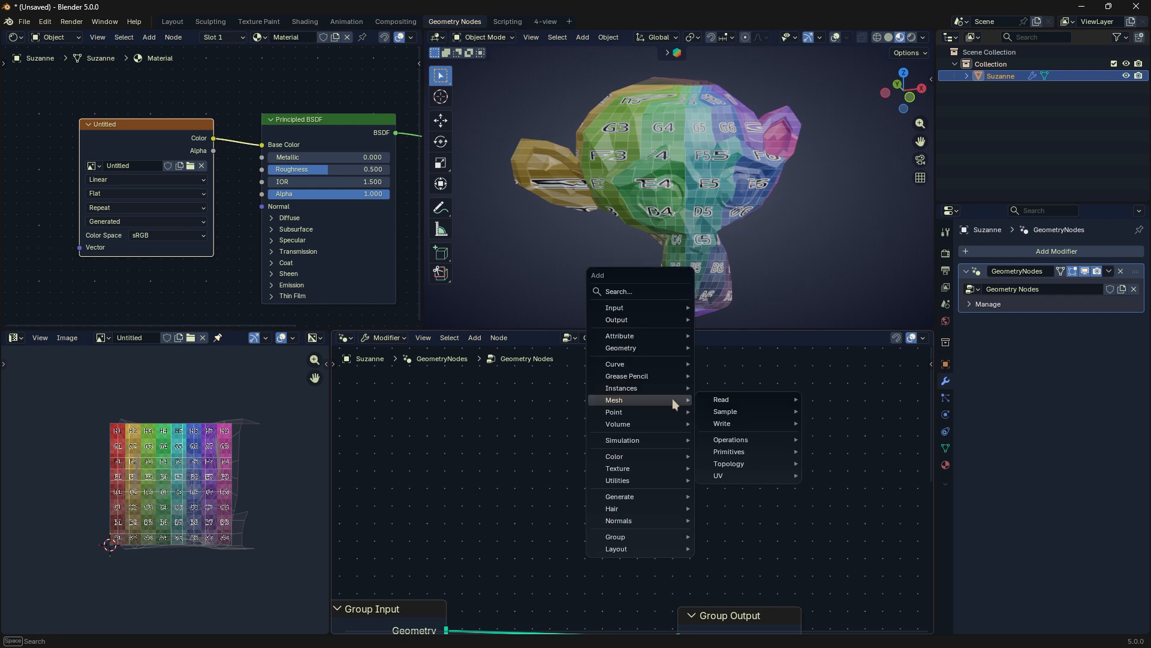
pyautogui.moveTo(742, 475)
pyautogui.press('Escape')
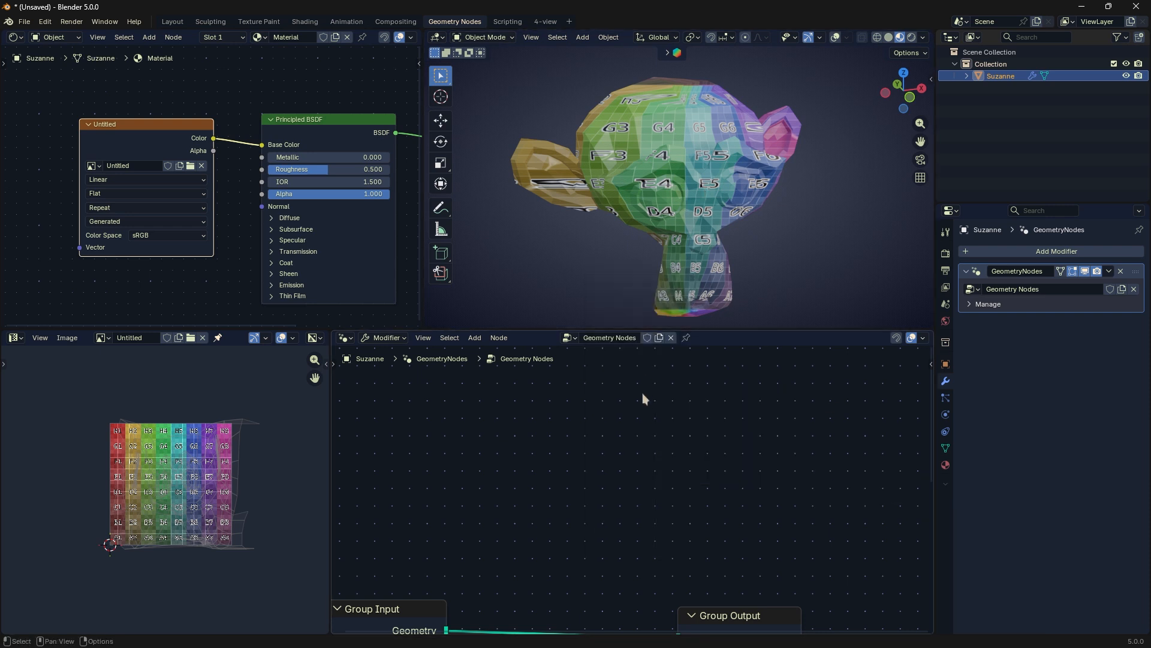
pyautogui.press('Home')
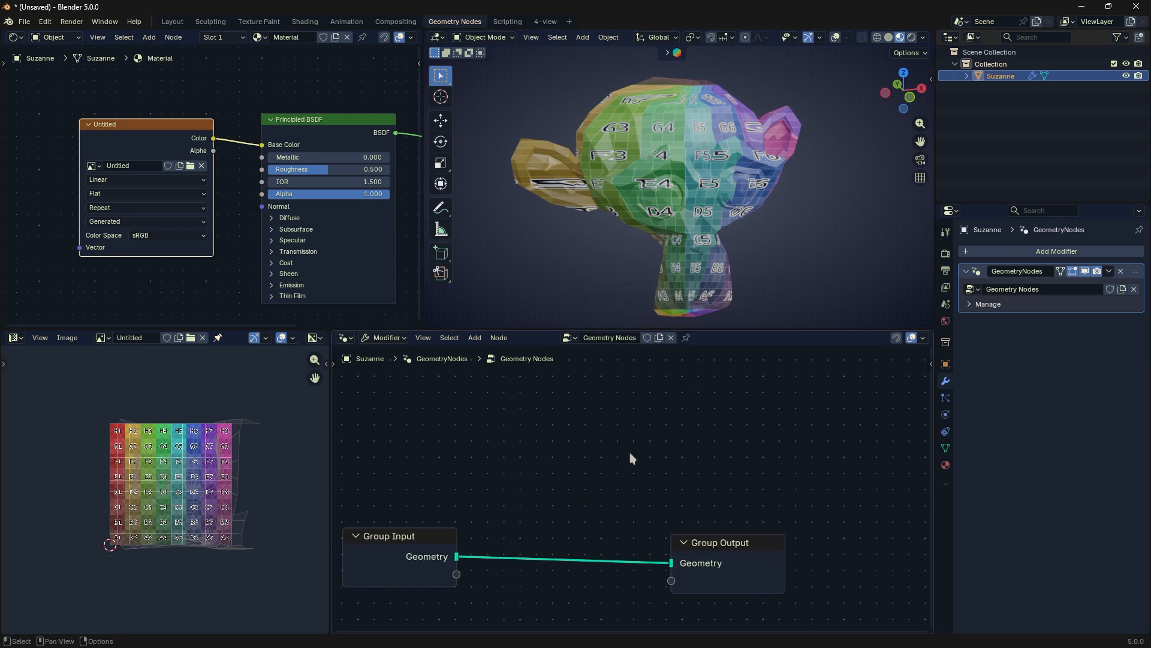
pyautogui.moveTo(630, 452); pyautogui.dragTo(696, 404, button='middle')
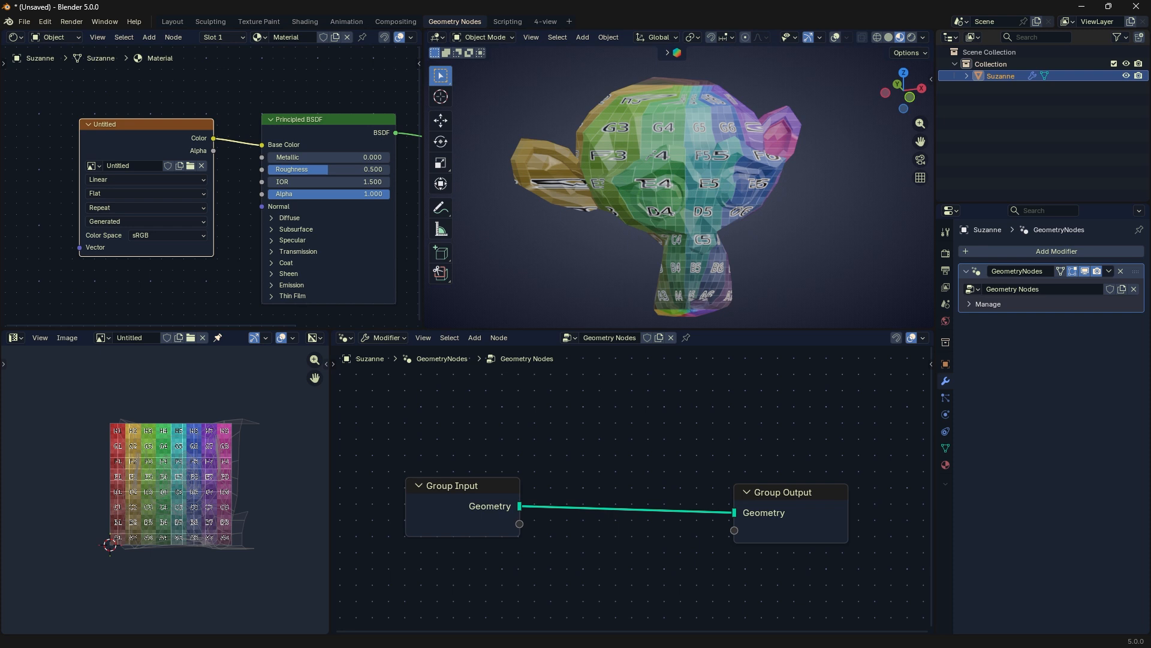